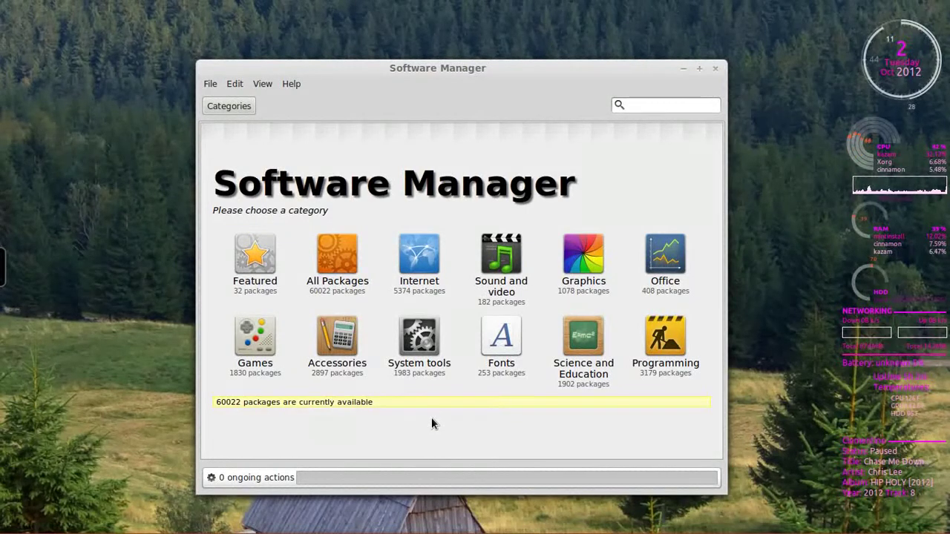
Search Software Manager's available packages for 'gourmet'.
left_click(642, 108)
type("gourmet")
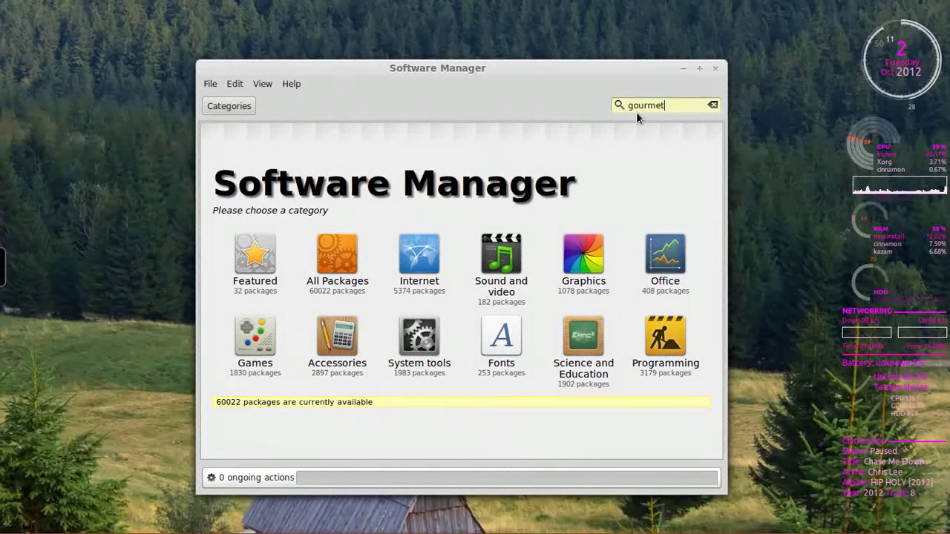
key("Return")
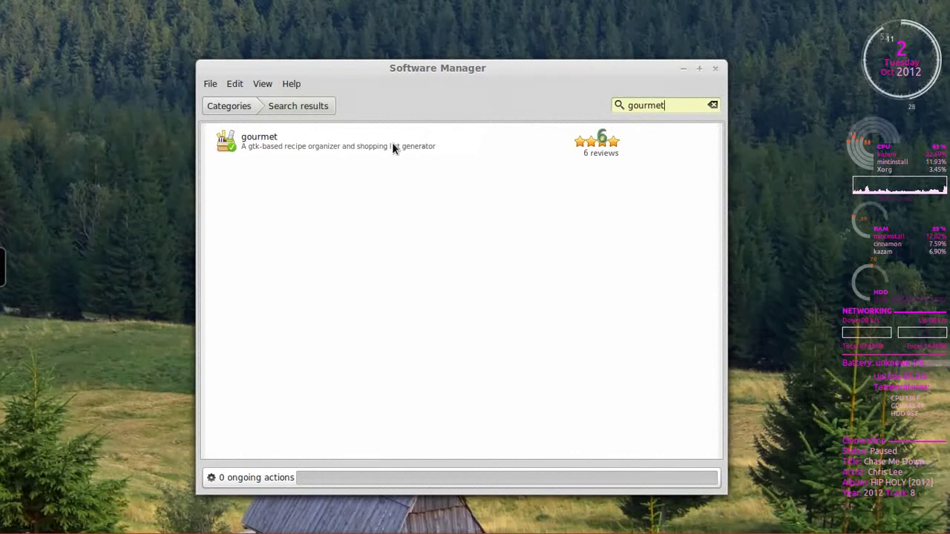
Check the gourmet package's details page, then close Software Manager.
left_click(278, 148)
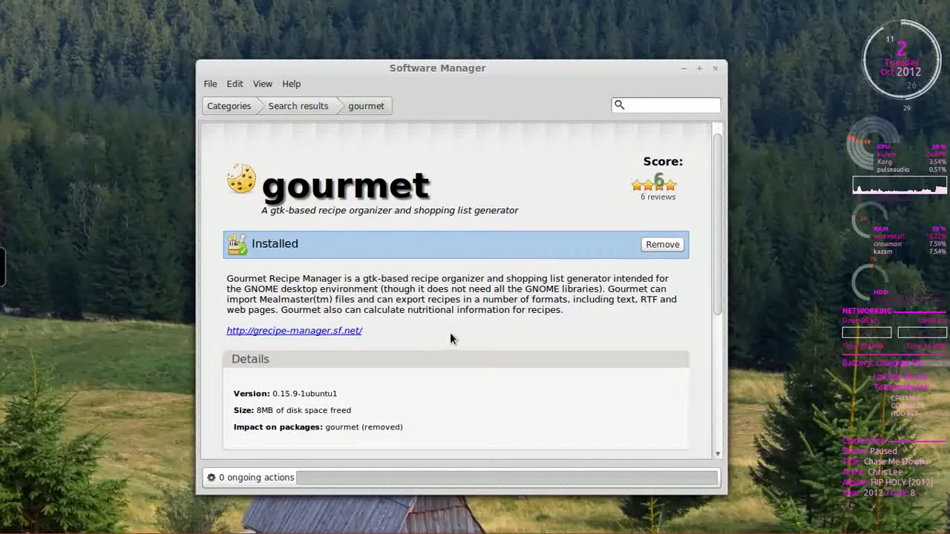
left_click(714, 68)
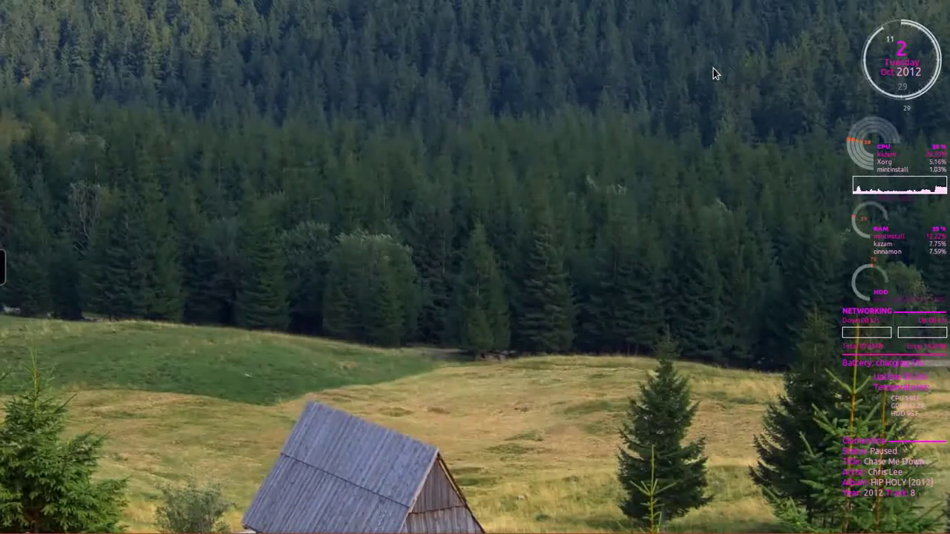
Launch Gourmet Recipe Manager from the Cinnamon menu's Other category after searching 'gour'.
key("super")
type("gour")
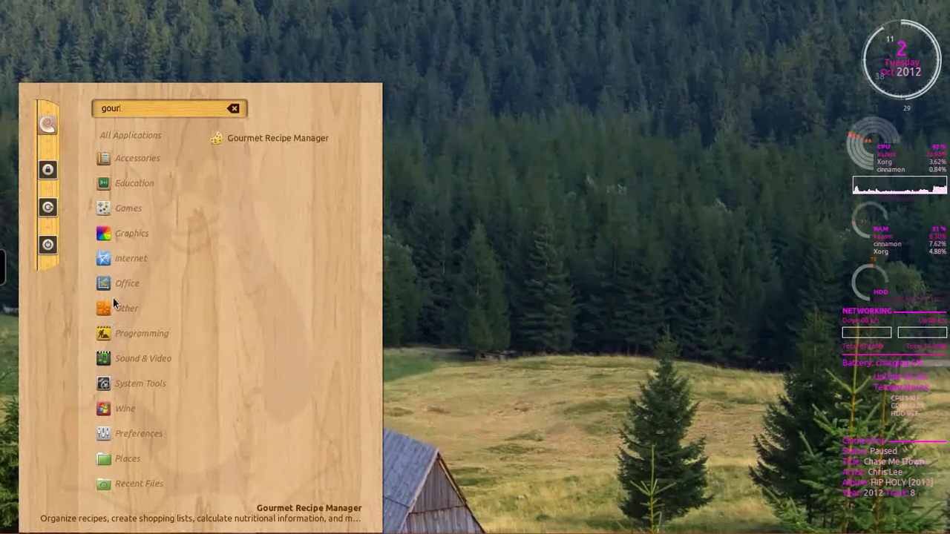
left_click(233, 108)
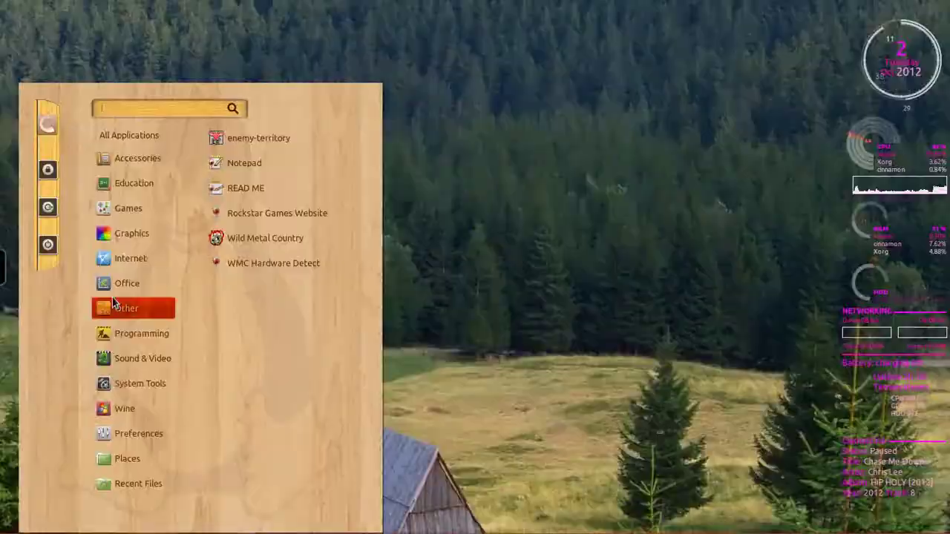
mouse_move(141, 152)
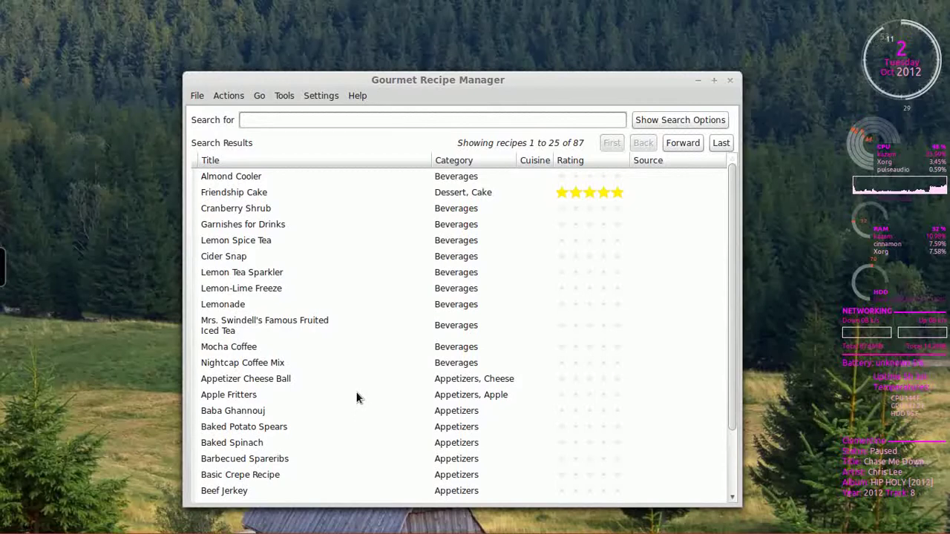
left_click(358, 95)
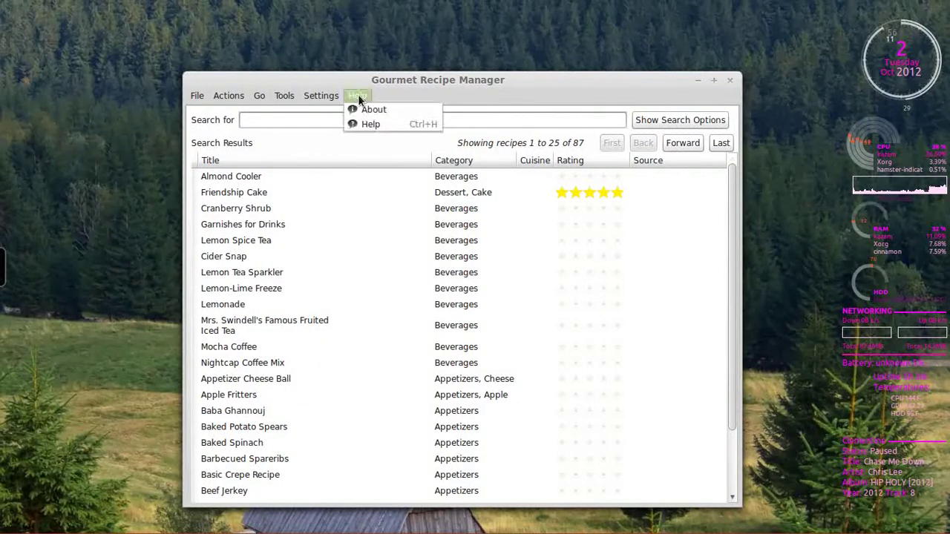
left_click(367, 110)
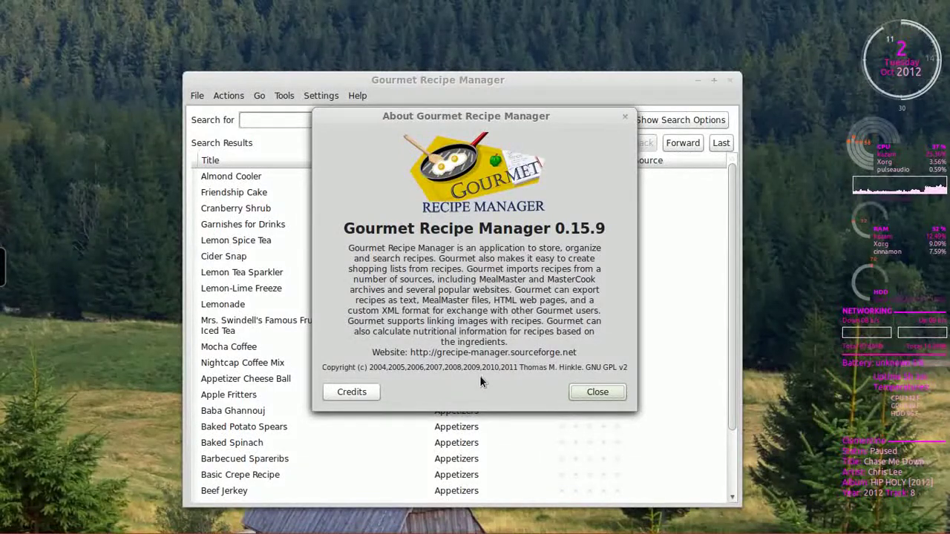
left_click(596, 393)
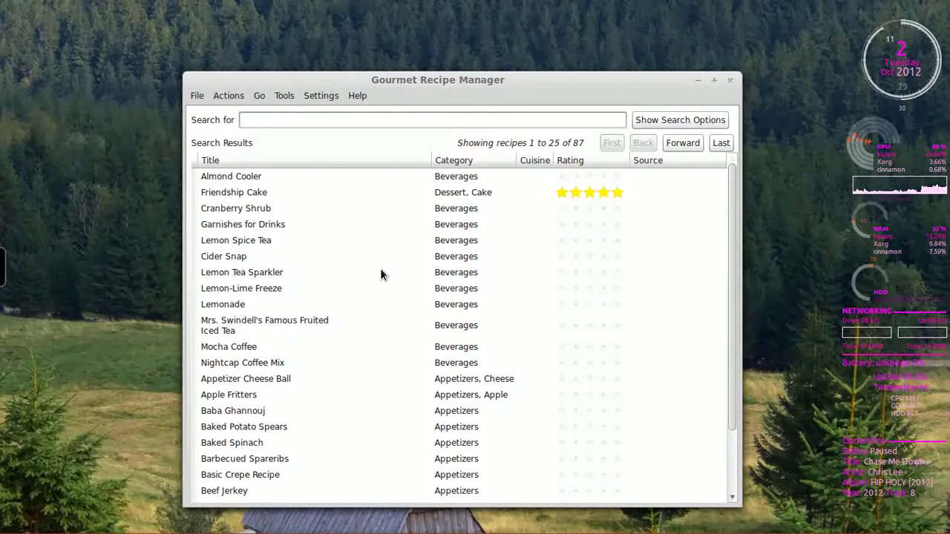
mouse_move(732, 225)
left_mouse_down()
mouse_move(735, 277)
mouse_move(734, 211)
left_mouse_up()
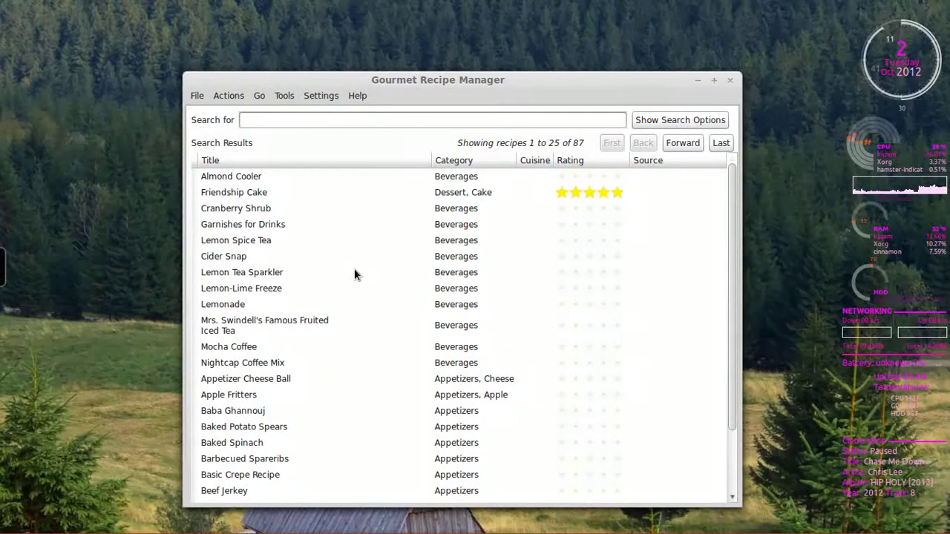
scroll(393, 321, "down", 2)
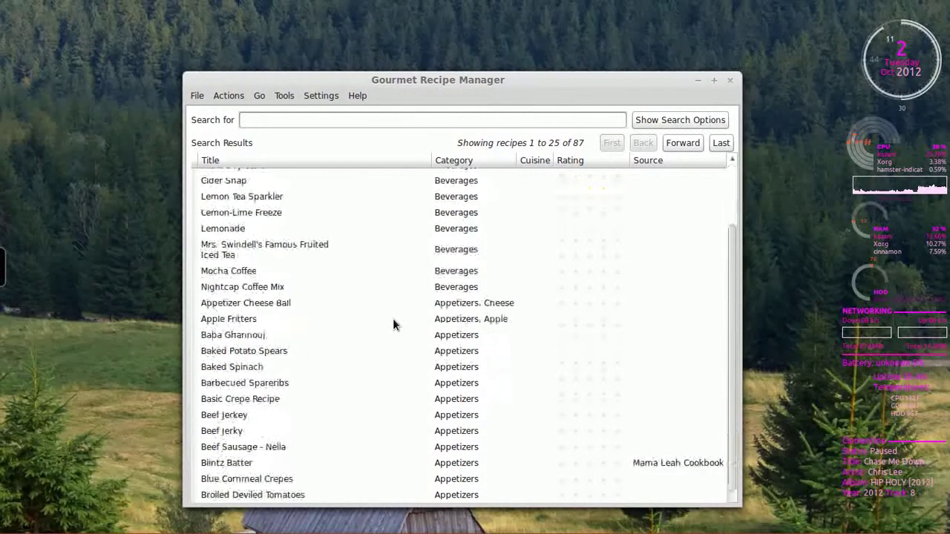
scroll(391, 315, "up", 1)
scroll(389, 316, "up", 1)
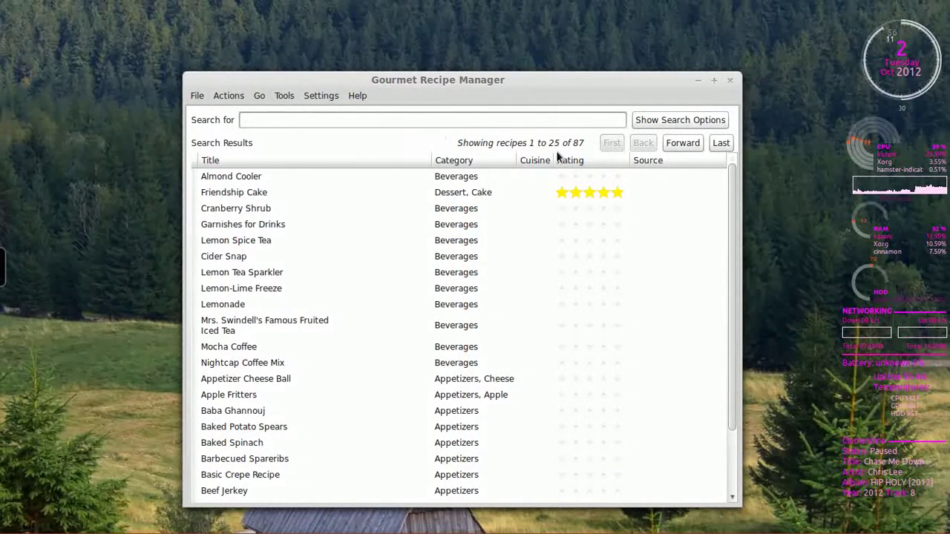
Create a new recipe titled Cake with a yield of 20 servings.
left_click(194, 95)
left_click(211, 109)
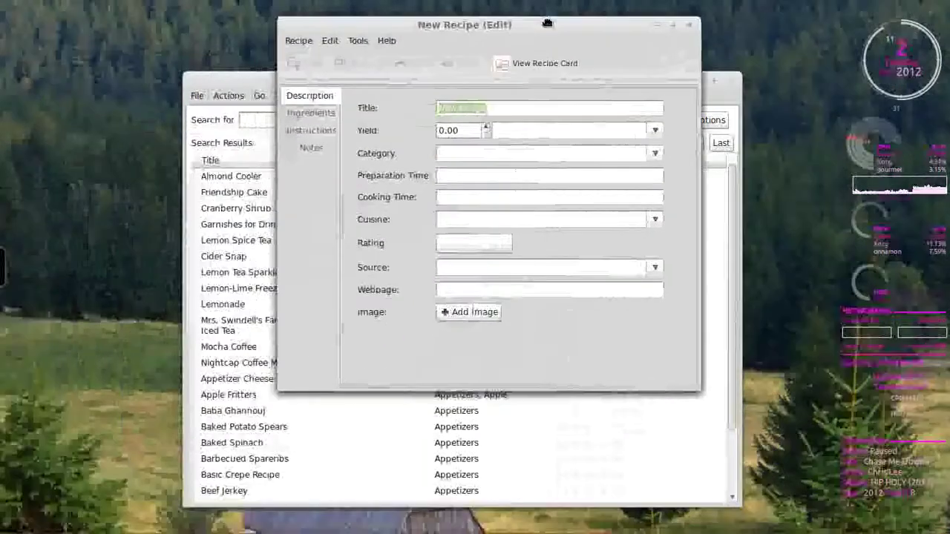
left_click_drag(547, 26, 519, 108)
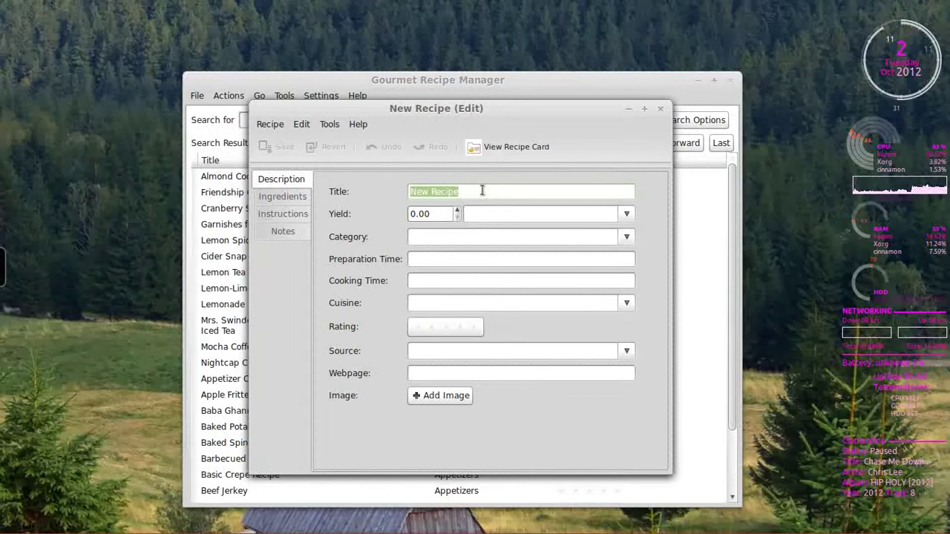
type("Cake")
key("Tab")
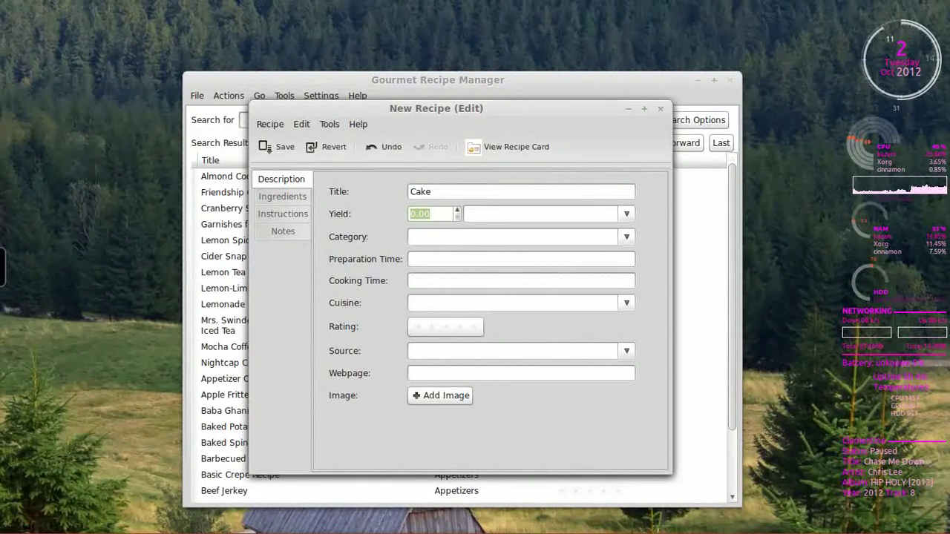
type("20")
left_click(627, 216)
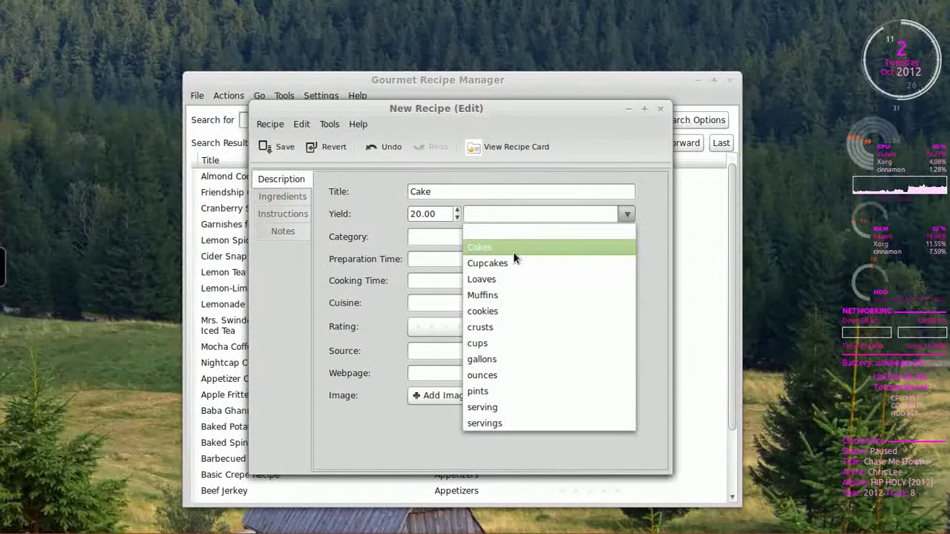
left_click(505, 420)
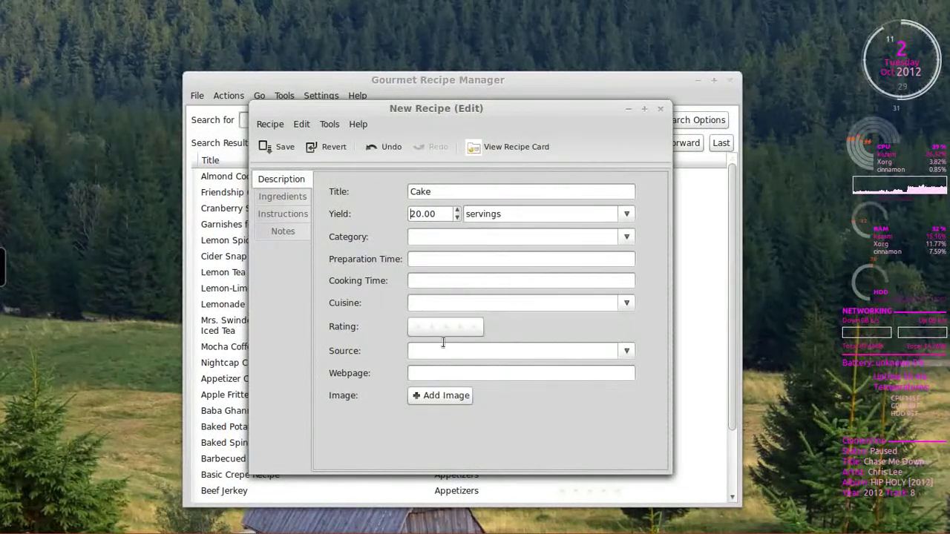
Set the recipe's category to Dessert.
left_click(626, 236)
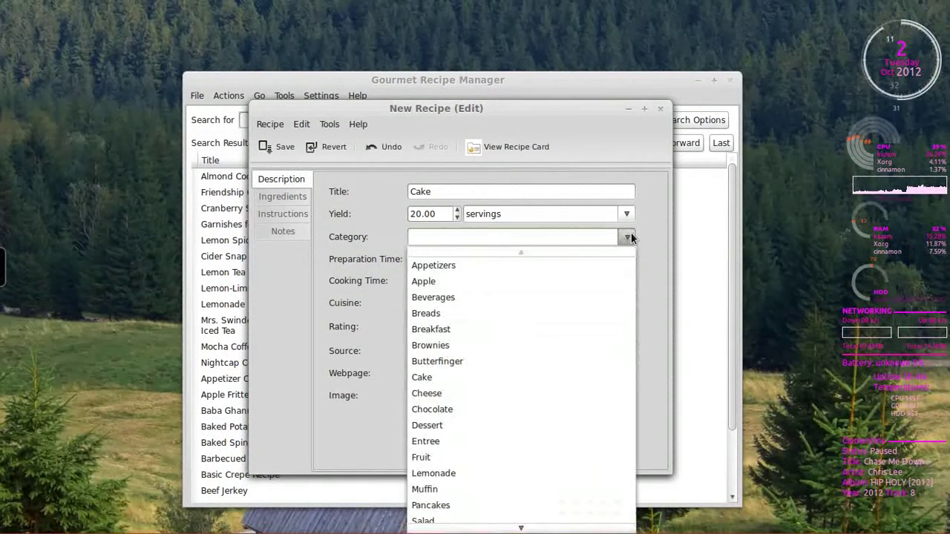
scroll(527, 456, "down", 2)
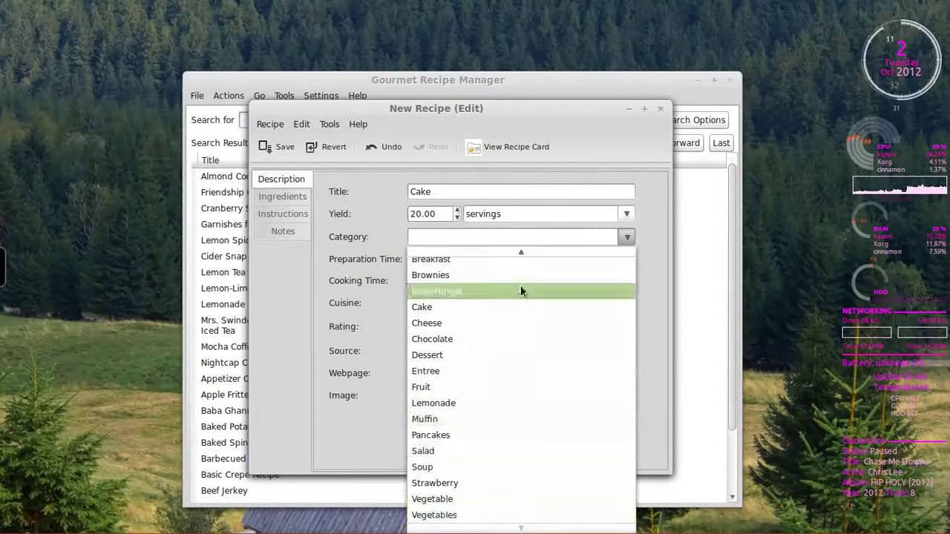
scroll(519, 261, "up", 2)
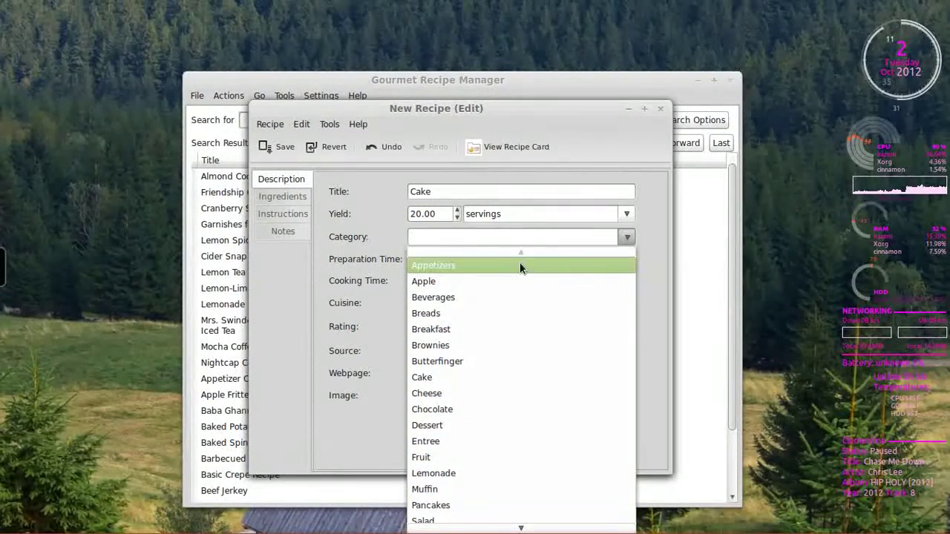
left_click(496, 234)
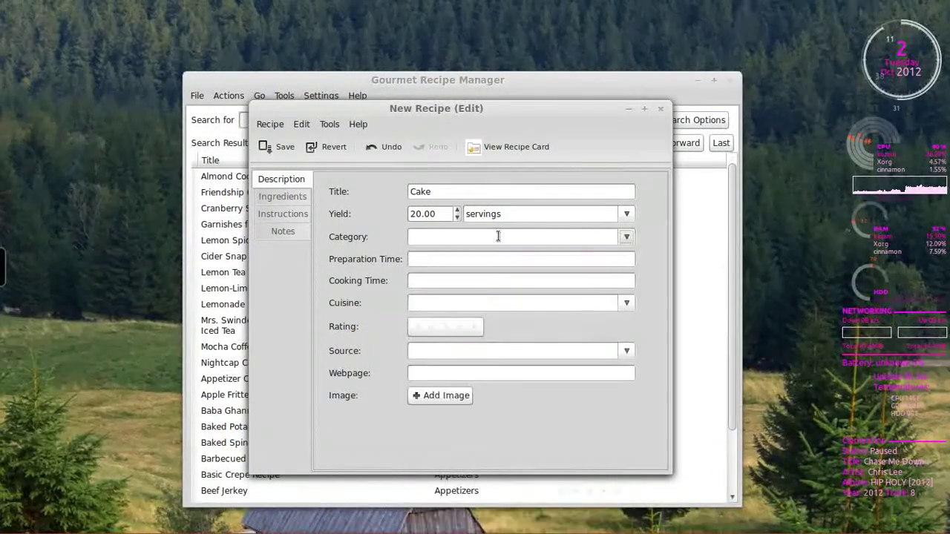
left_click(626, 237)
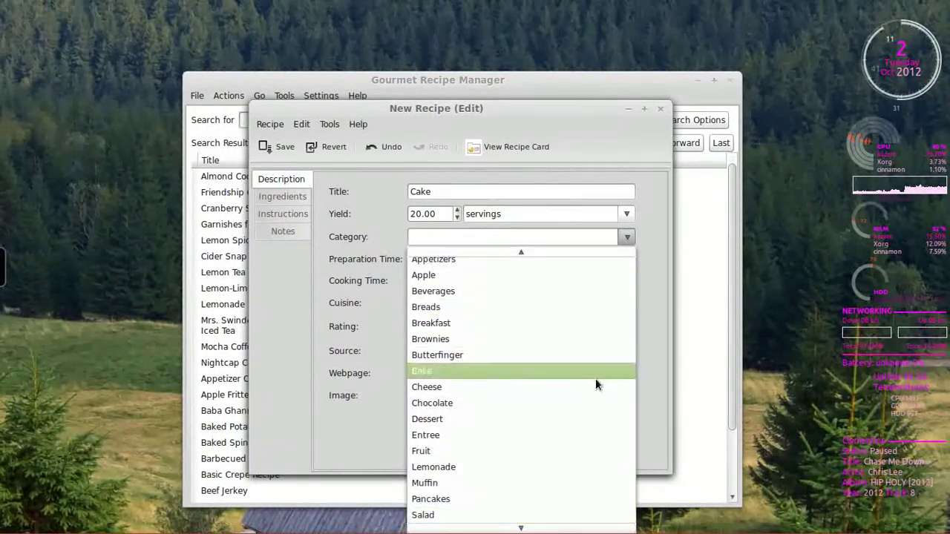
left_click(464, 236)
left_click(616, 238)
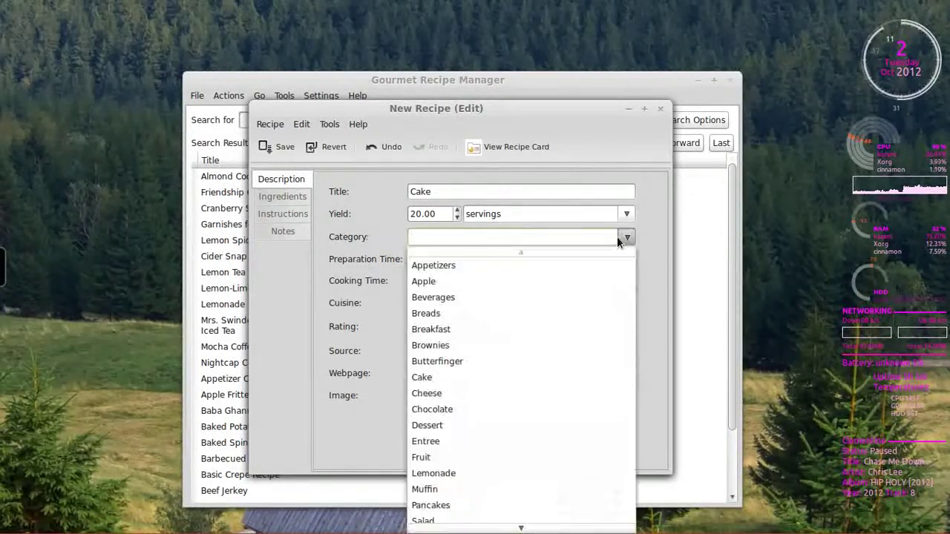
left_click(483, 360)
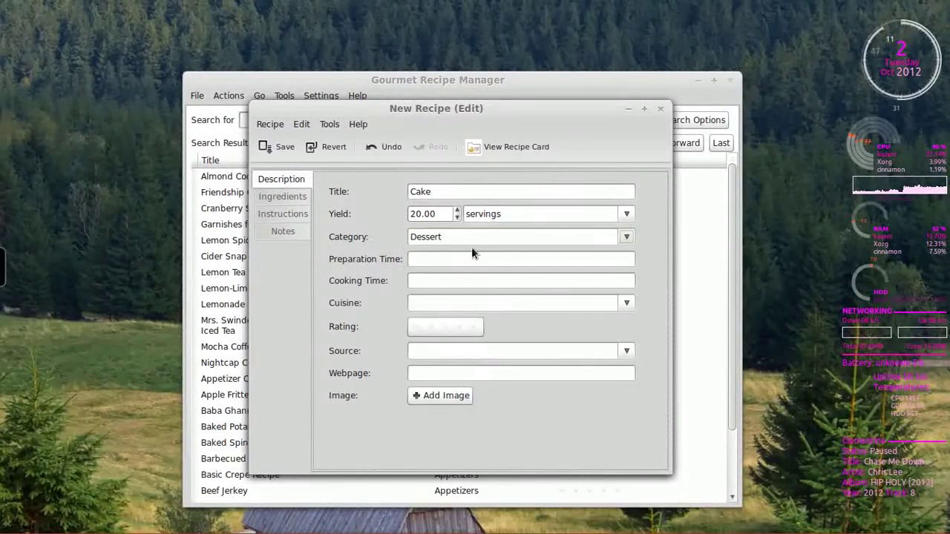
left_click(480, 236)
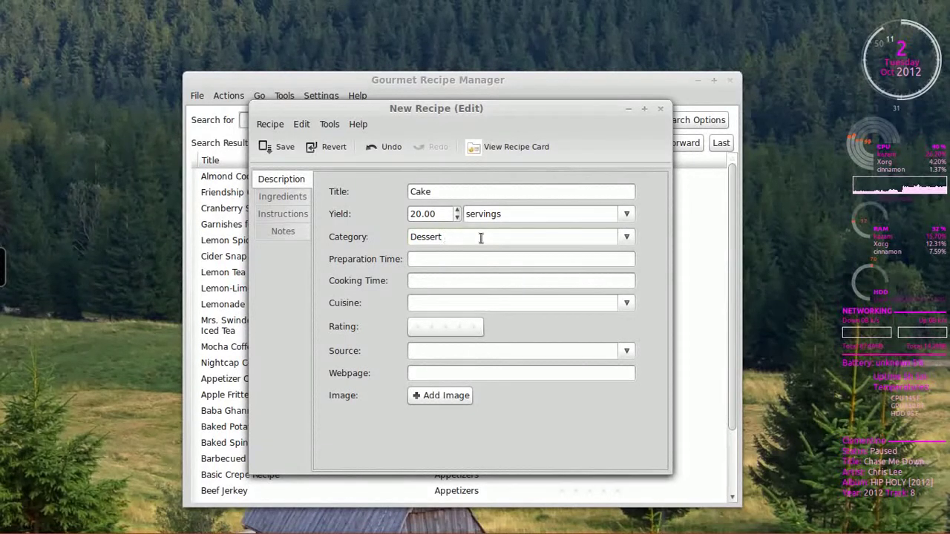
Add Cake and Chocolate as further recipe categories.
type("Cake")
type("pple")
key("BackSpace")
key("BackSpace")
key("BackSpace")
key("BackSpace")
key("BackSpace")
type("Chocolate")
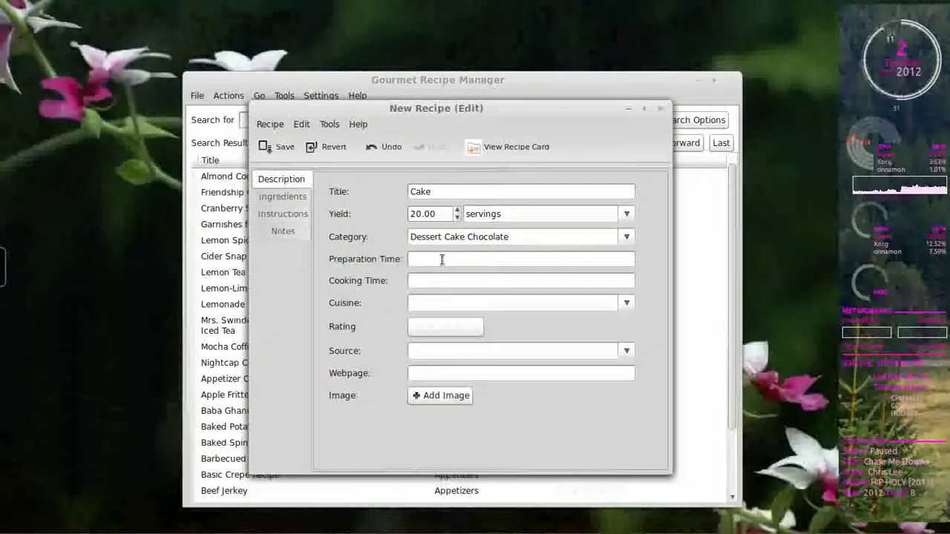
Set preparation time to 30 min and cooking time to 25 min.
left_click(442, 258)
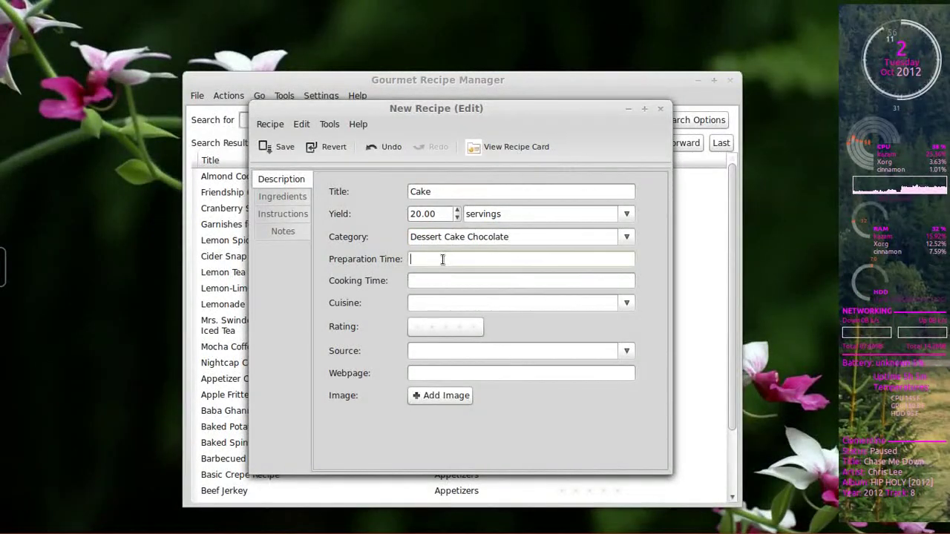
type("30")
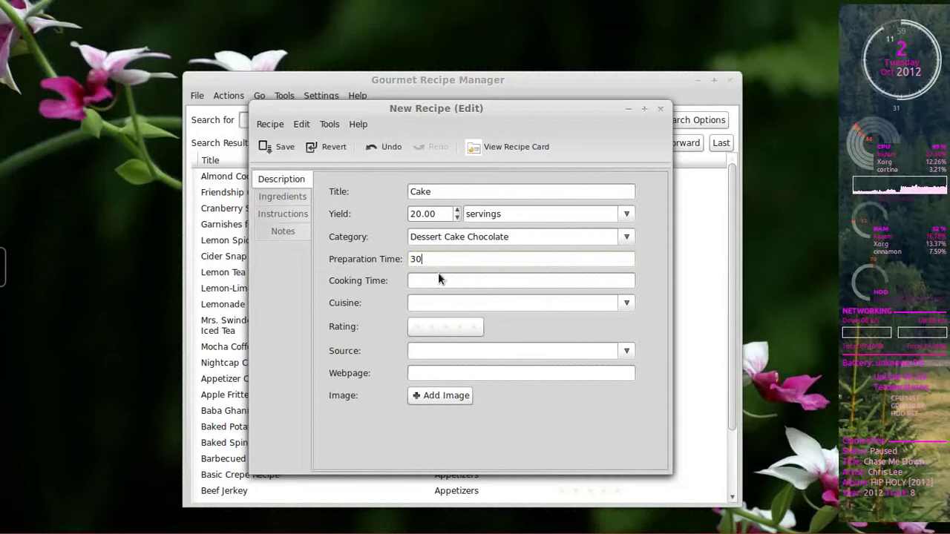
left_click(437, 279)
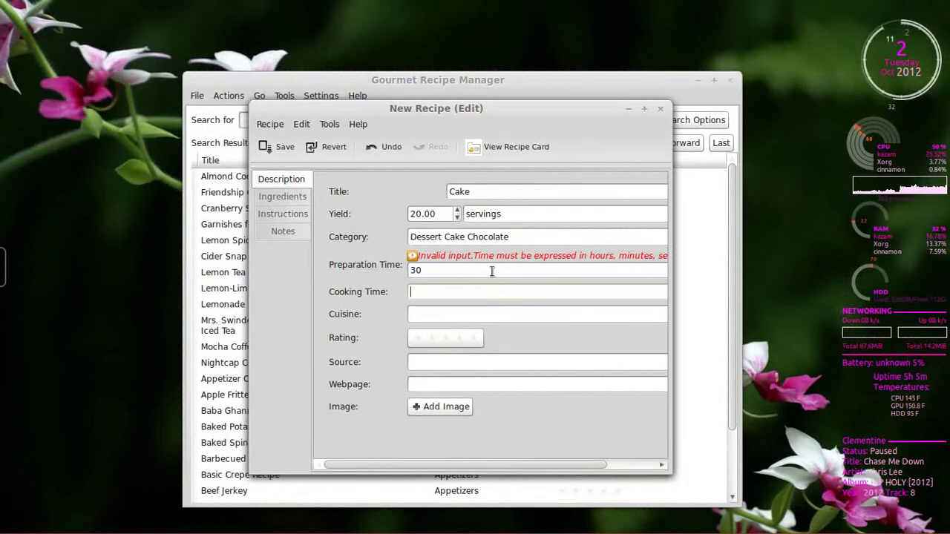
left_click(496, 271)
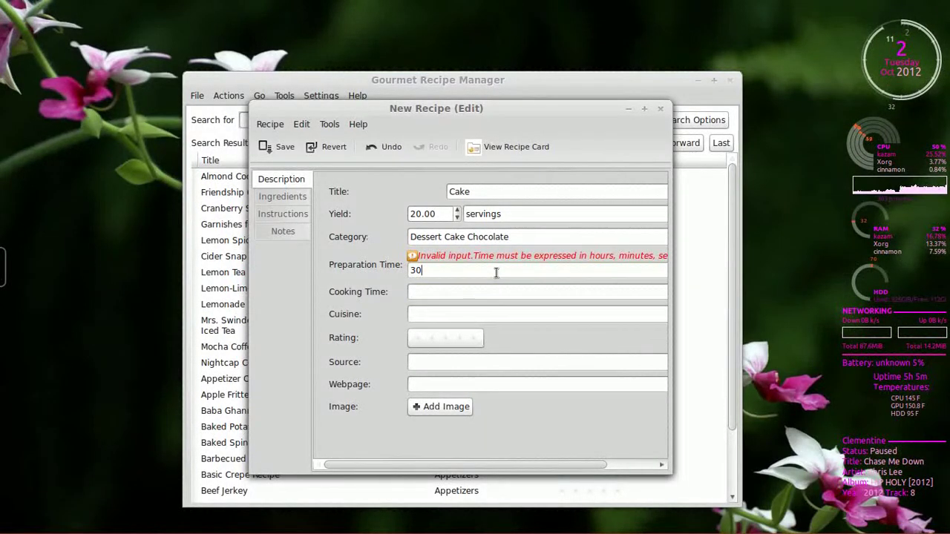
type("min")
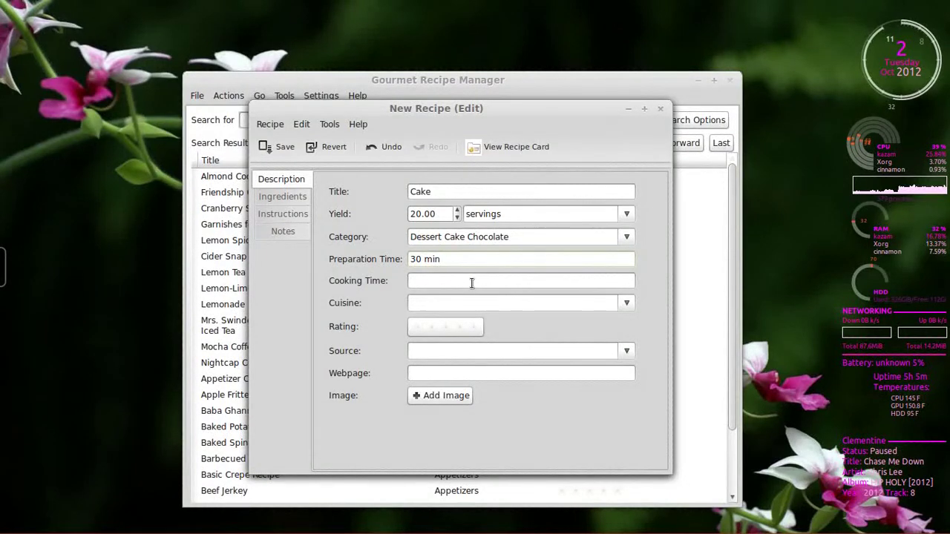
left_click(429, 282)
type("25 min")
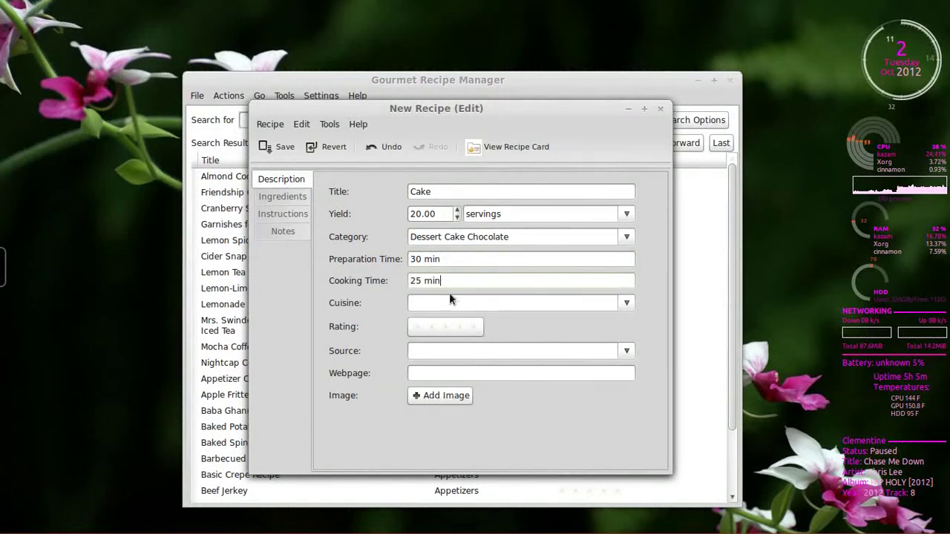
Choose American cuisine and a five-star rating, leaving the source empty.
left_click(627, 304)
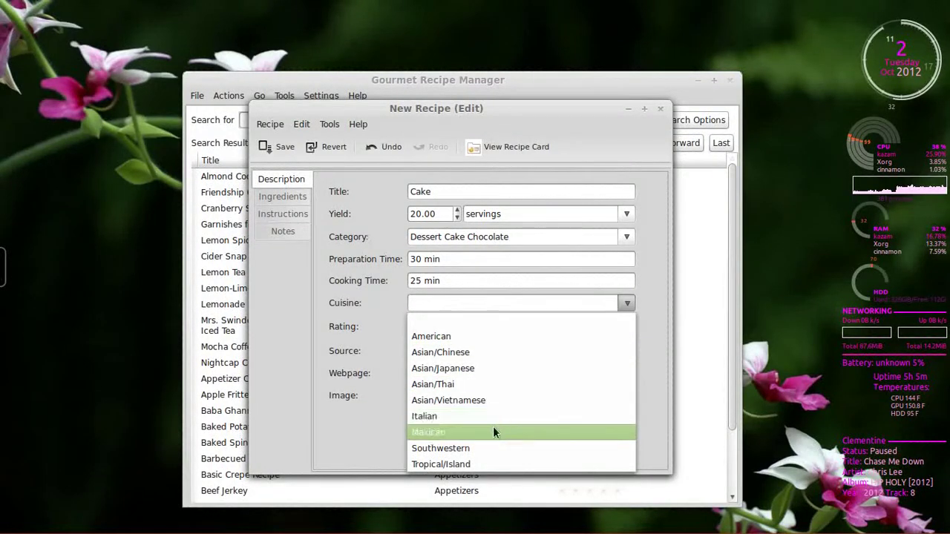
left_click(441, 337)
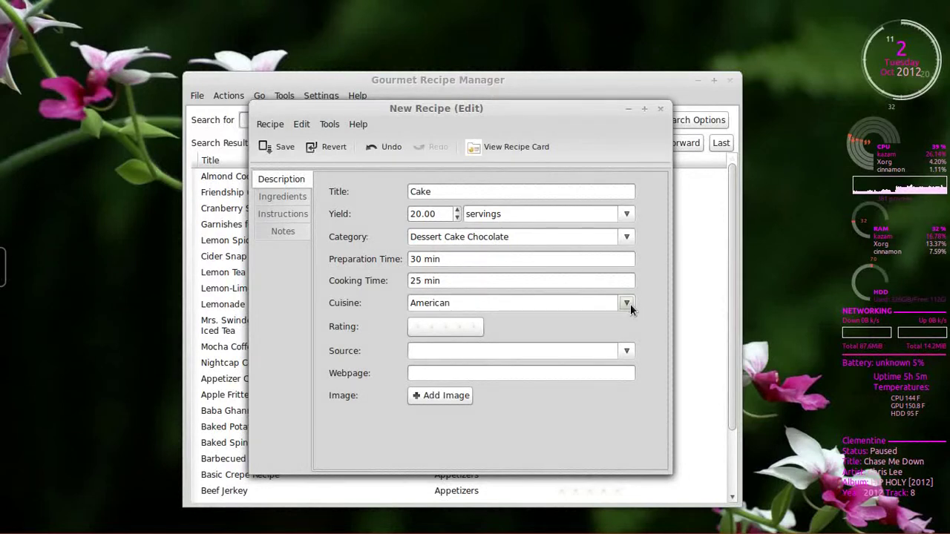
left_click(474, 327)
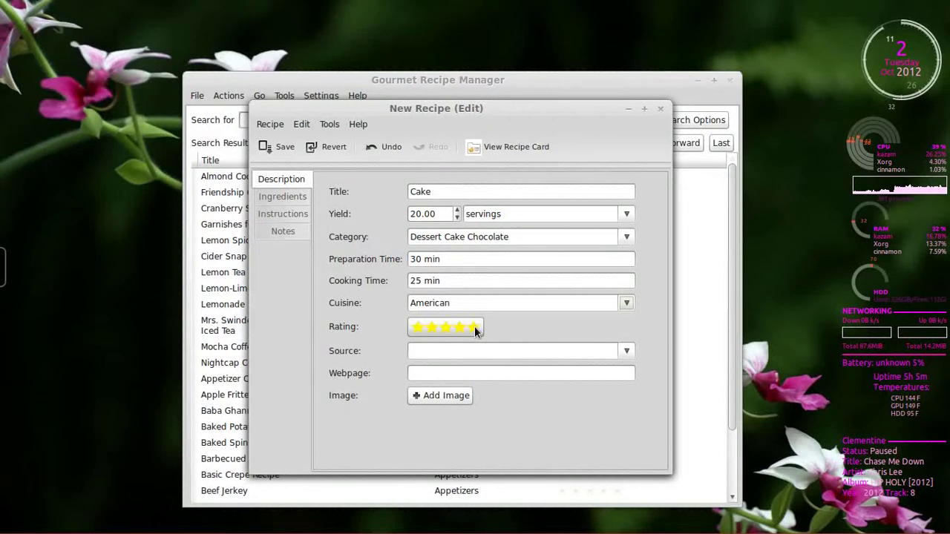
left_click(622, 351)
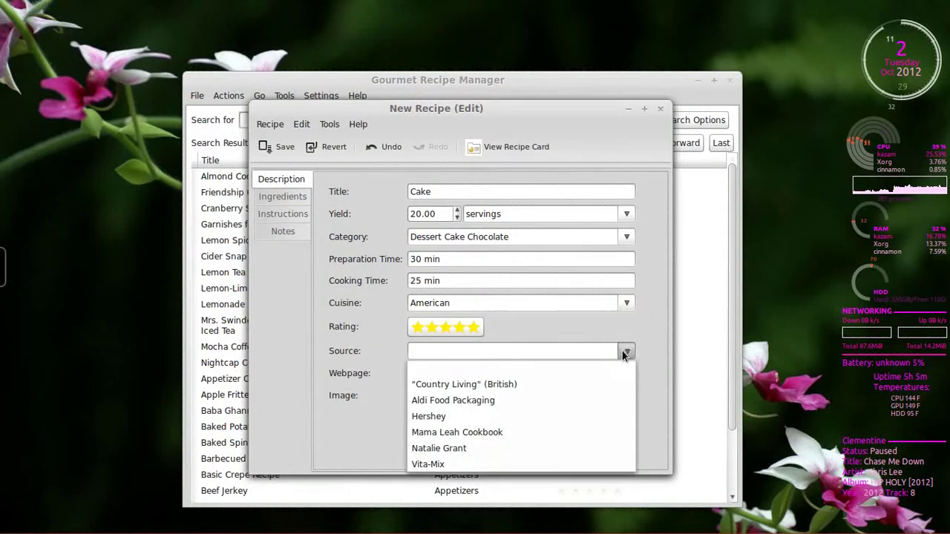
left_click(477, 366)
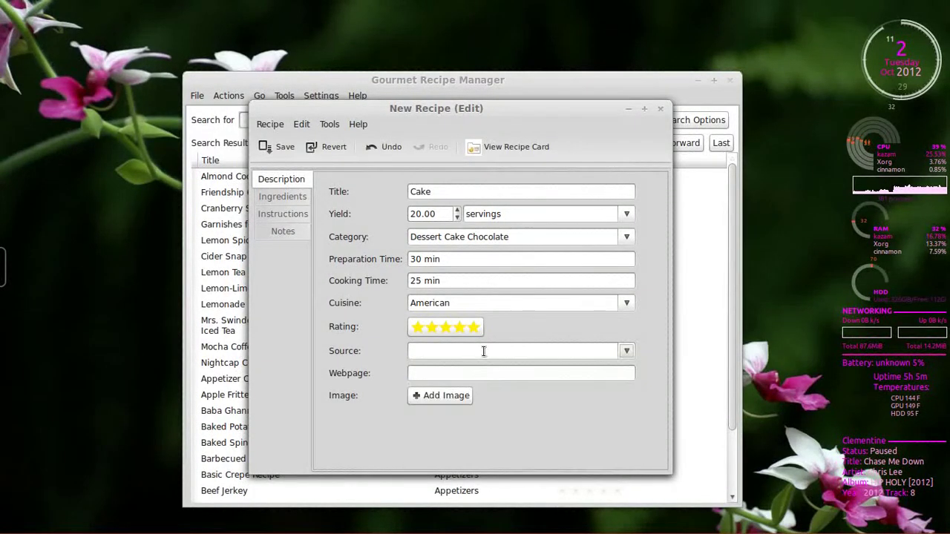
left_click(627, 351)
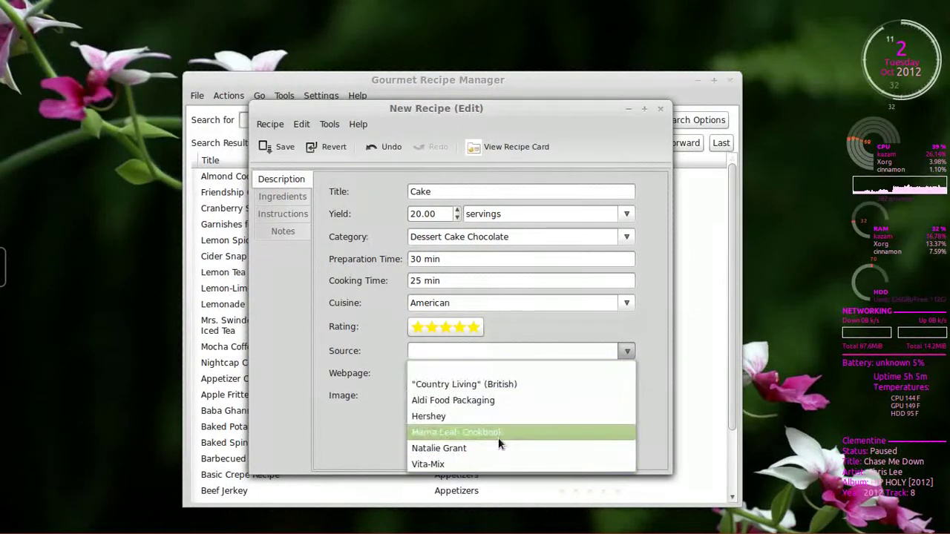
left_click(516, 372)
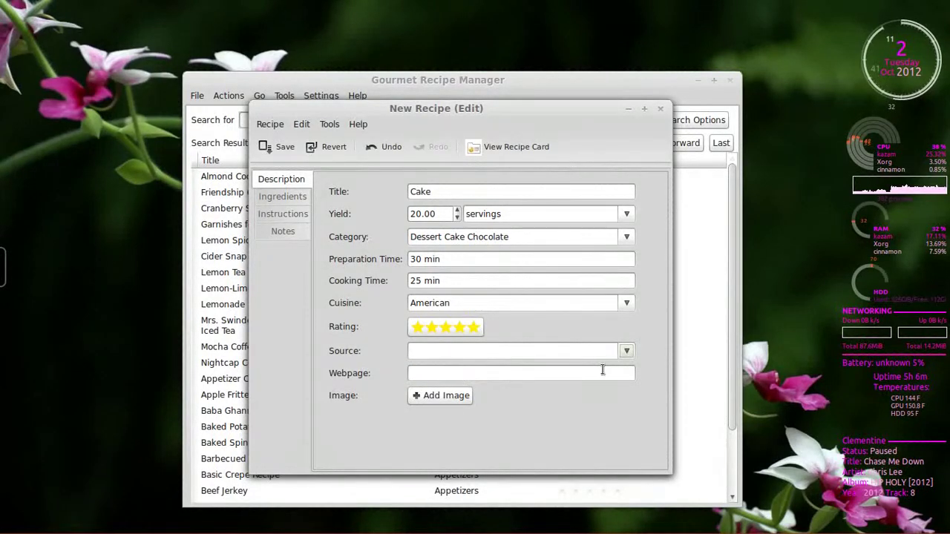
Attach Birthday Cake.JPG from the Desktop as the recipe's image.
left_click(443, 394)
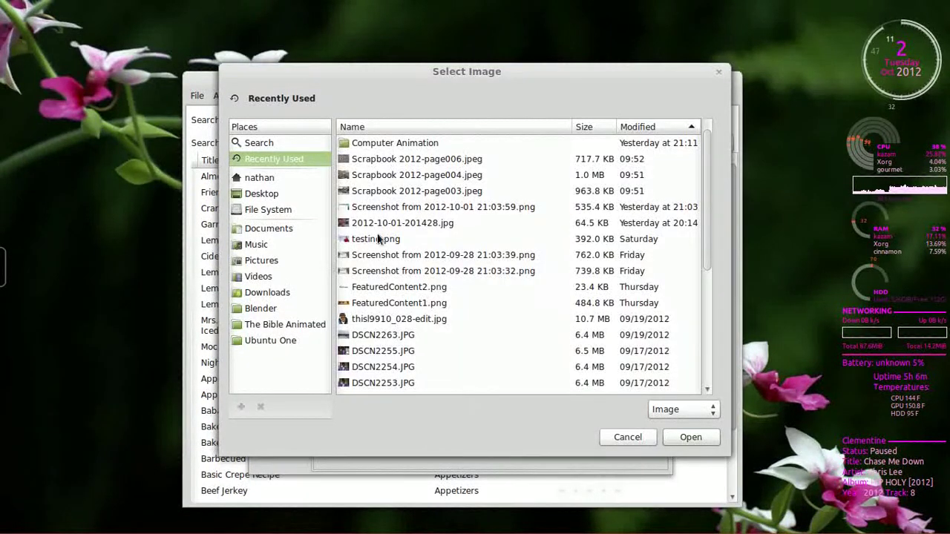
left_click(262, 194)
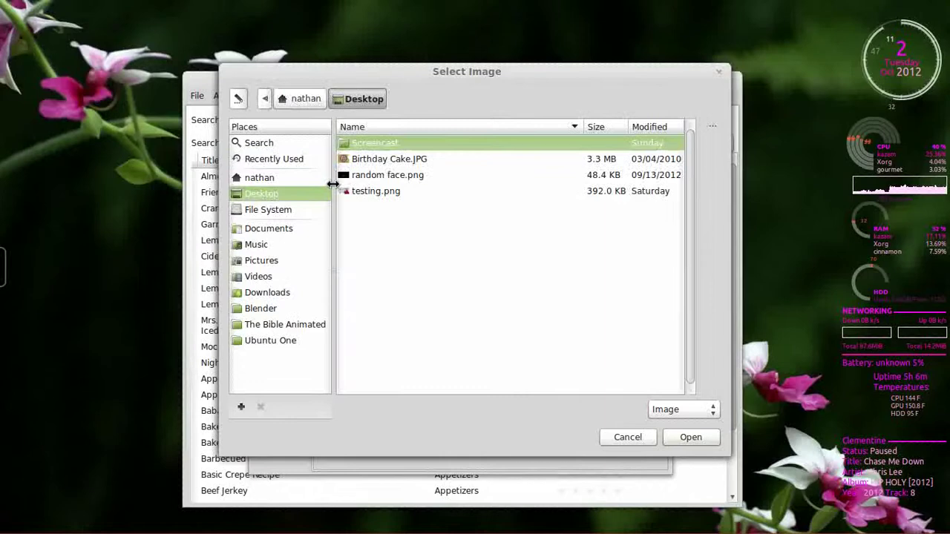
left_click(396, 159)
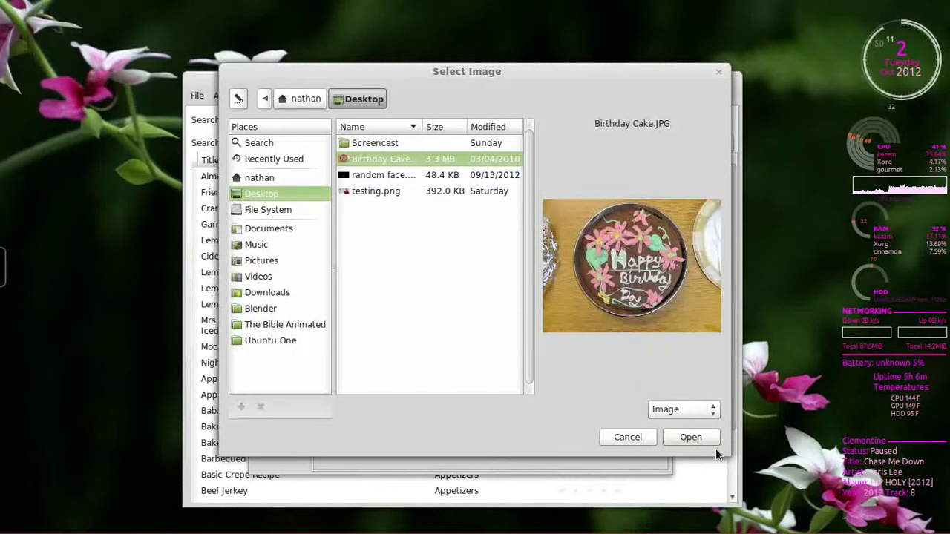
left_click(691, 438)
scroll(616, 439, "down", 4)
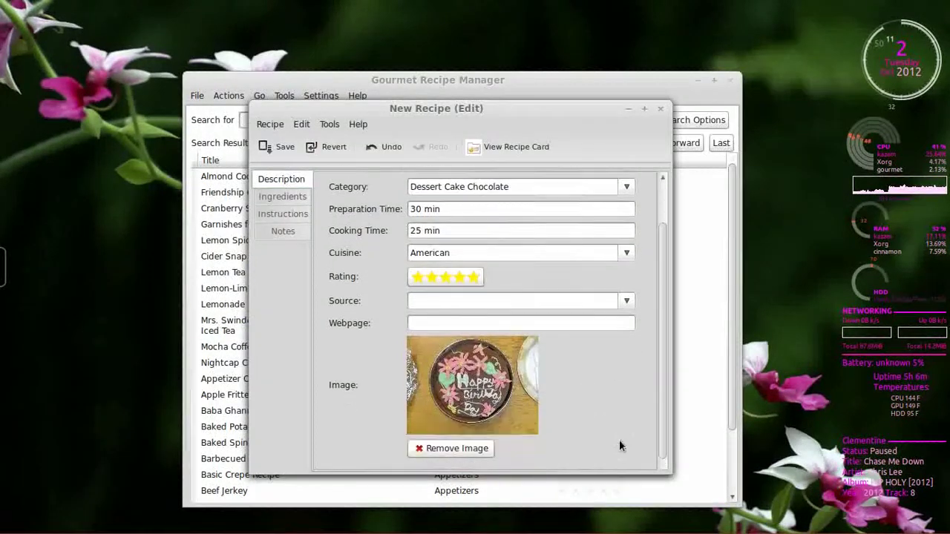
Add the ingredients 1 Cup flour, 1 Cup sugar, 1 tsp vanilla and 1 large egg.
left_click(283, 197)
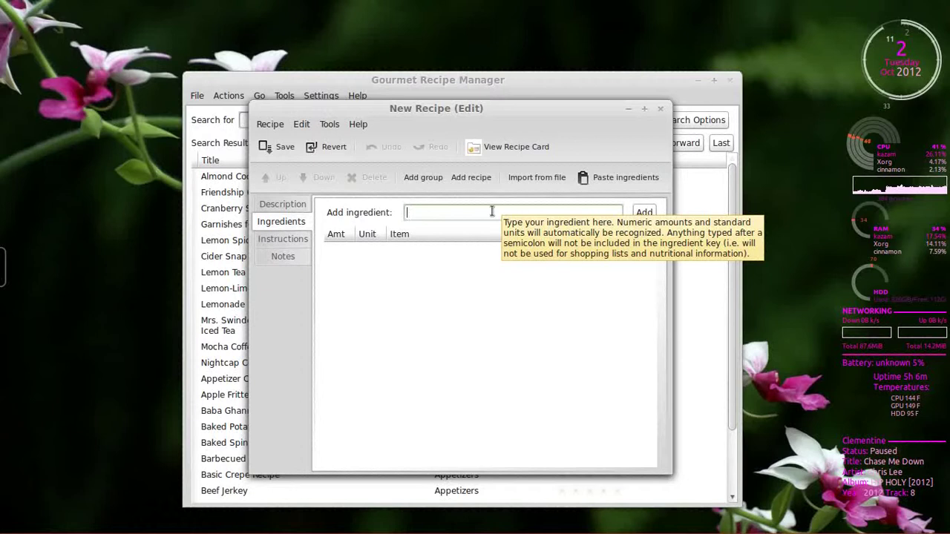
type("1 Cup ")
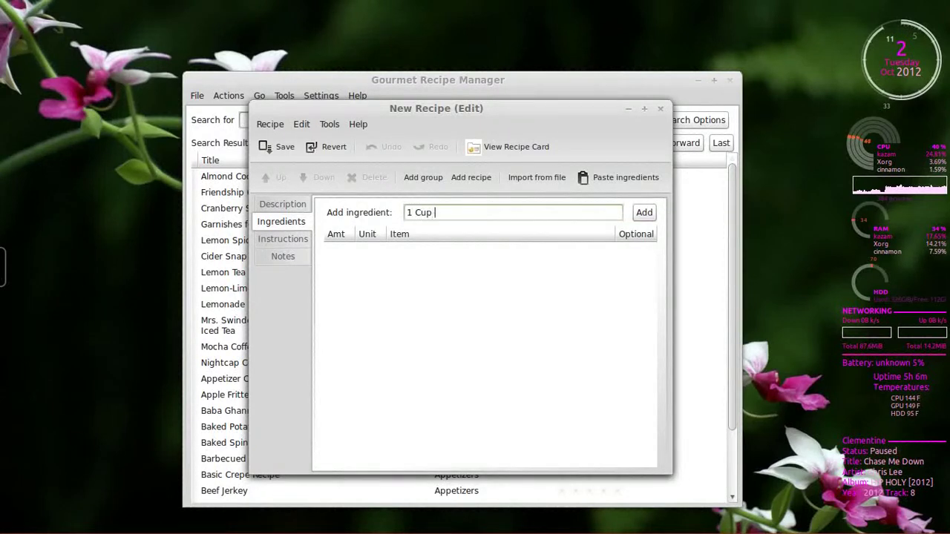
type("flour")
key("Return")
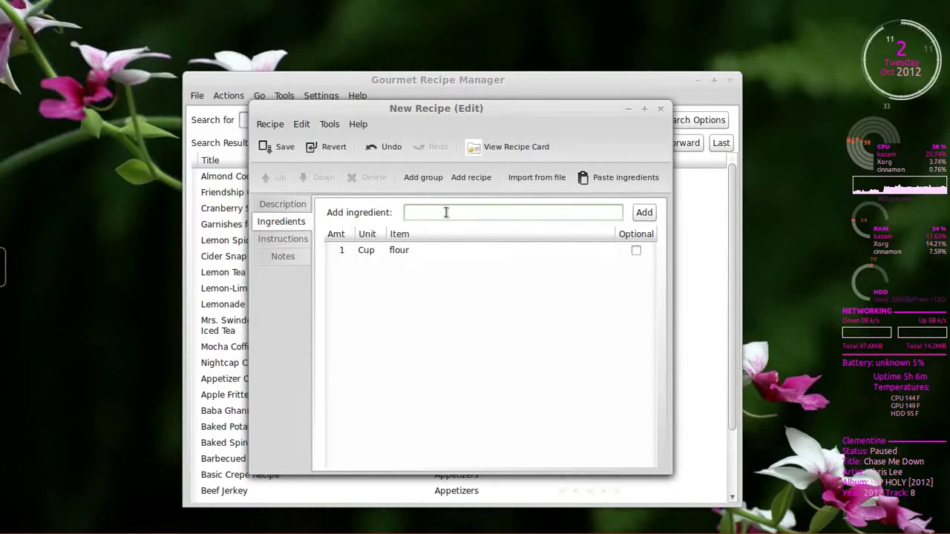
type("1 Cup sugar")
key("Return")
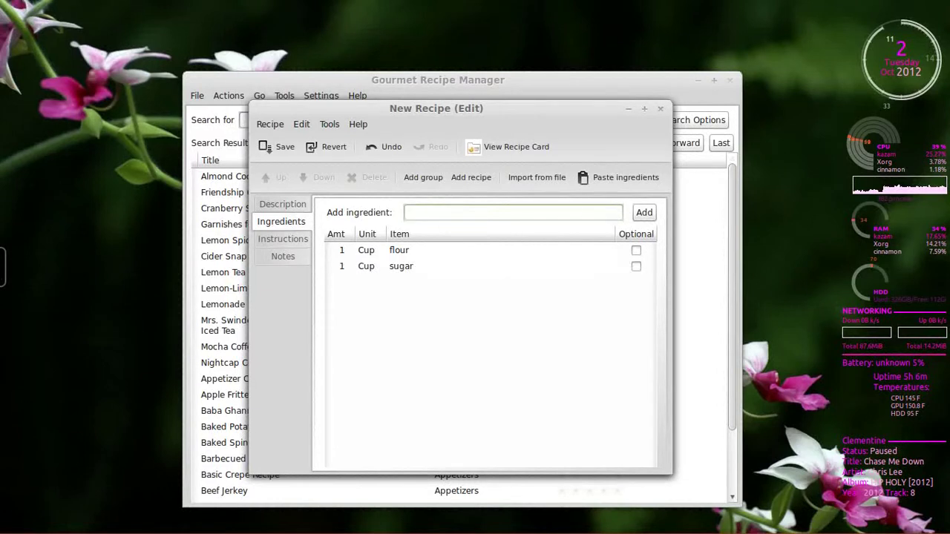
type("1 tsp c")
key("BackSpace")
type("vanilla")
key("Return")
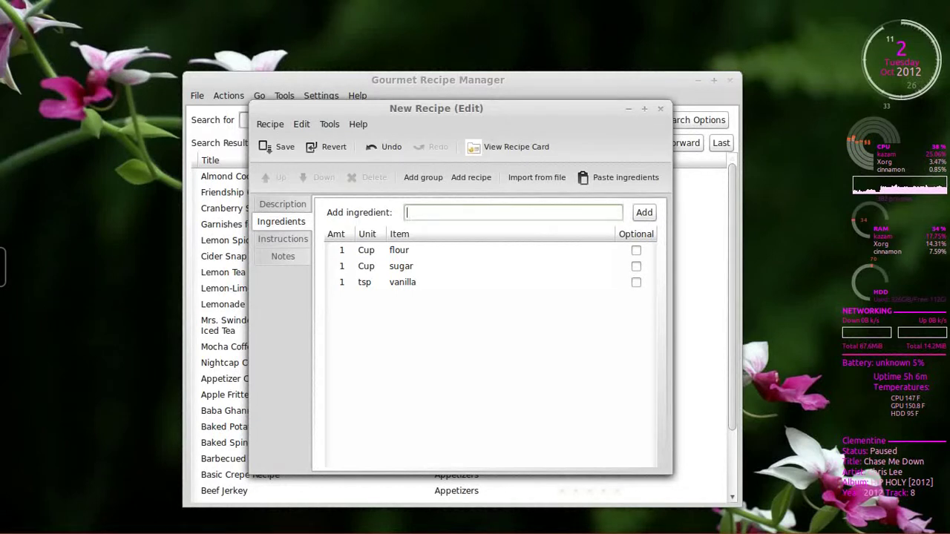
type("1 large egg")
key("Return")
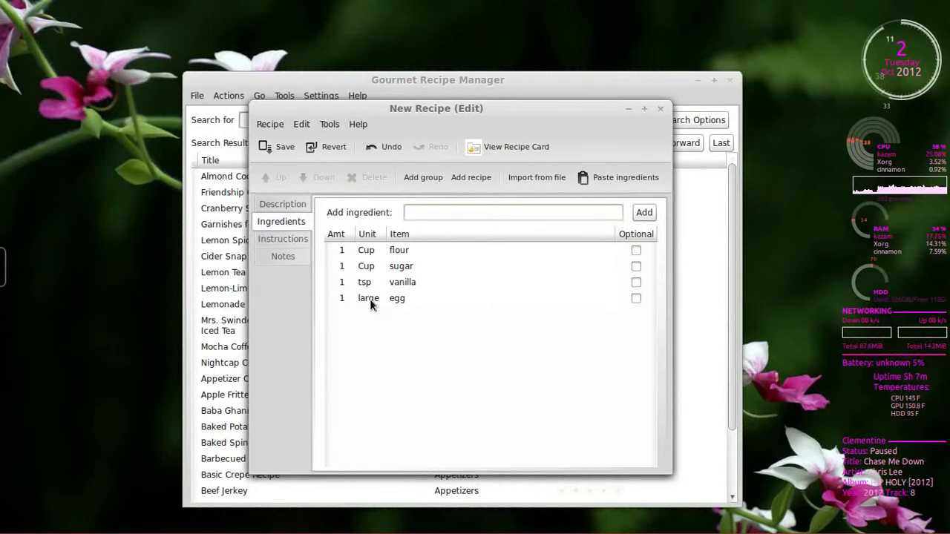
Widen the editor and ingredient columns, then set the egg's unit to whole.
left_click(396, 298)
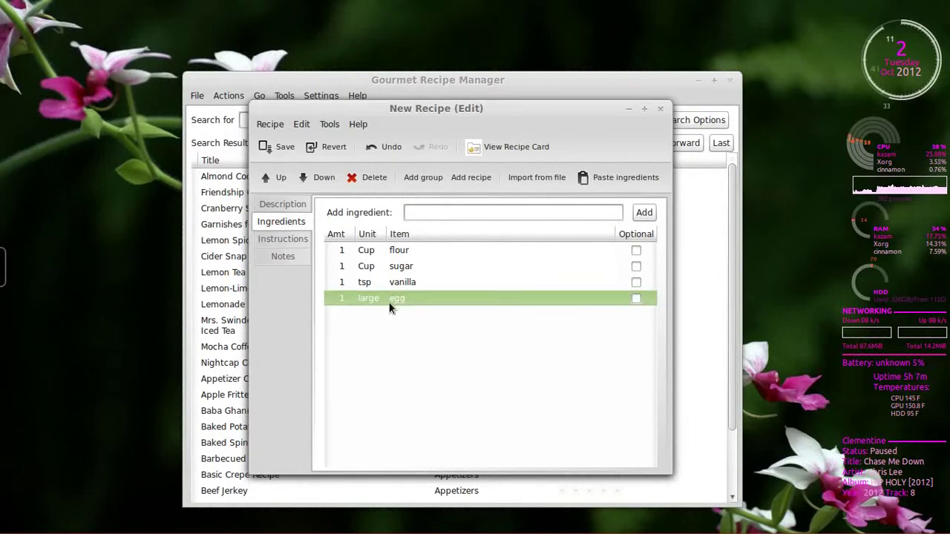
left_click(367, 299)
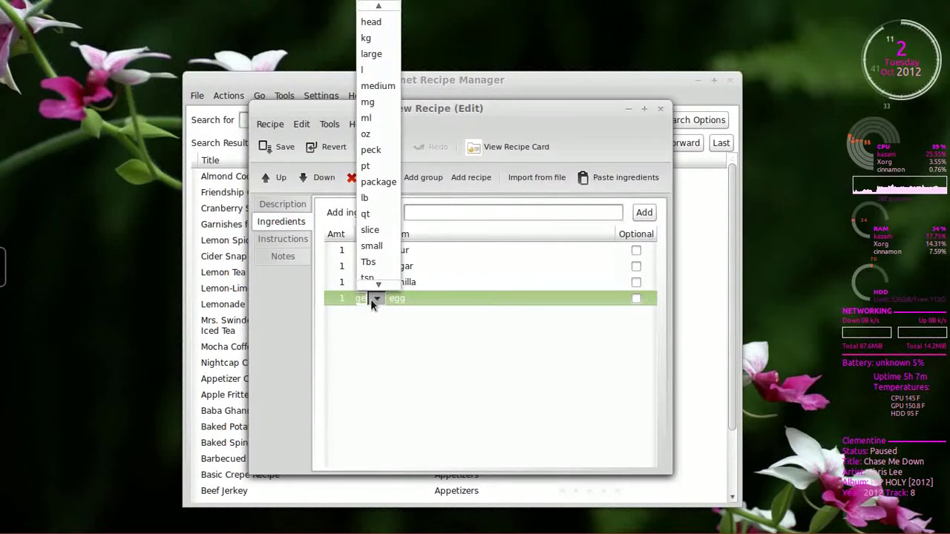
left_click(370, 303)
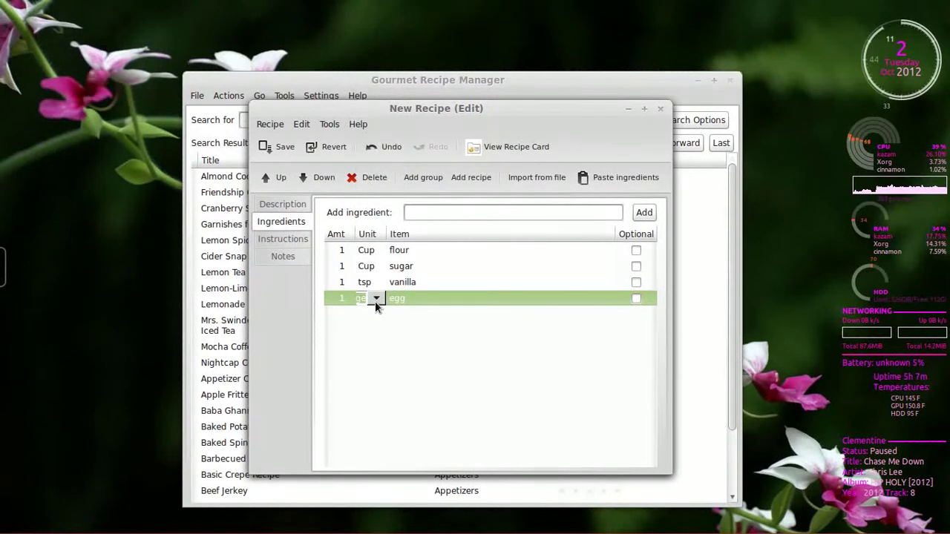
left_click_drag(250, 303, 141, 303)
left_click_drag(287, 233, 341, 234)
left_click_drag(256, 233, 279, 235)
left_click(296, 296)
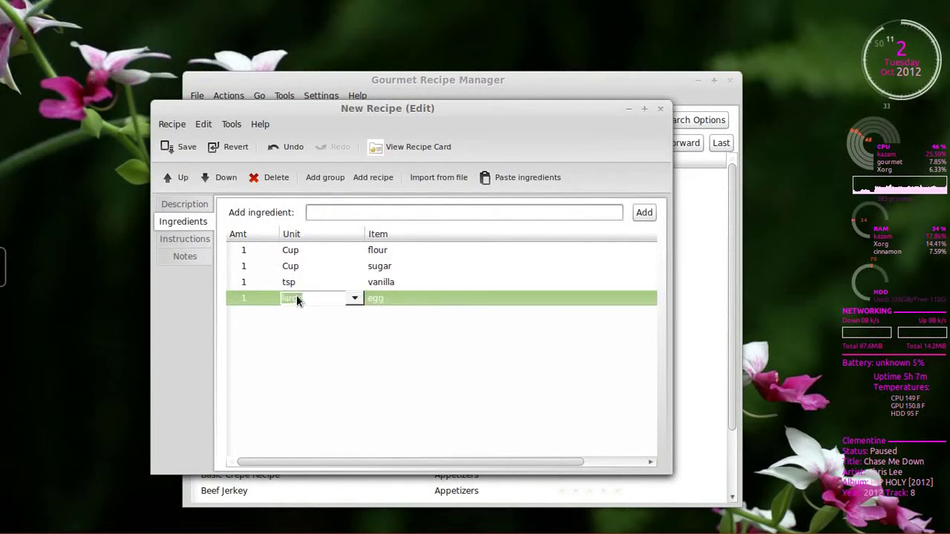
left_click(353, 298)
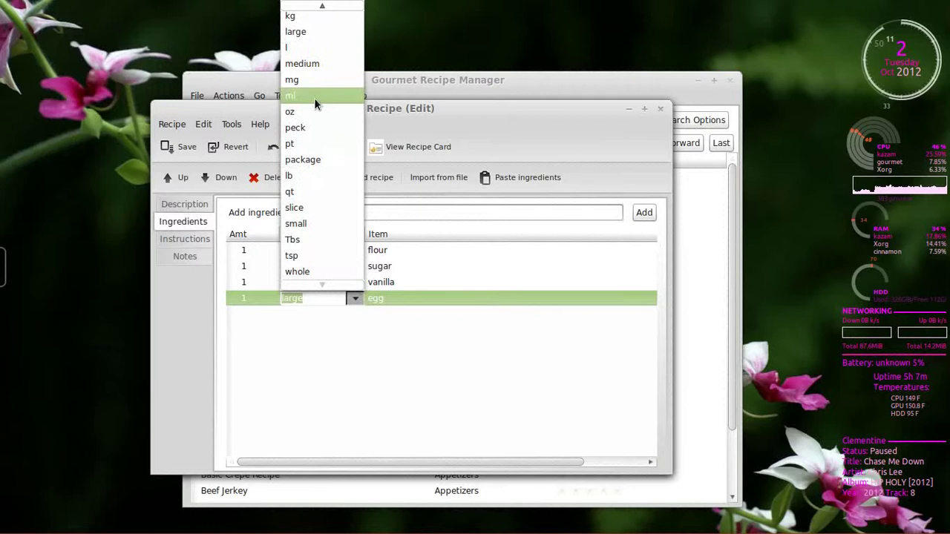
scroll(312, 98, "up", 3)
scroll(312, 93, "up", 5)
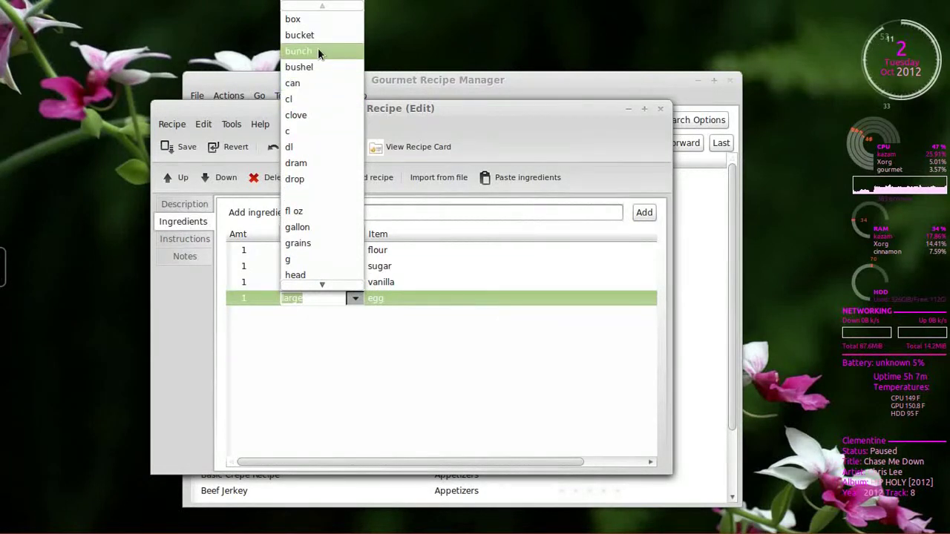
mouse_move(313, 286)
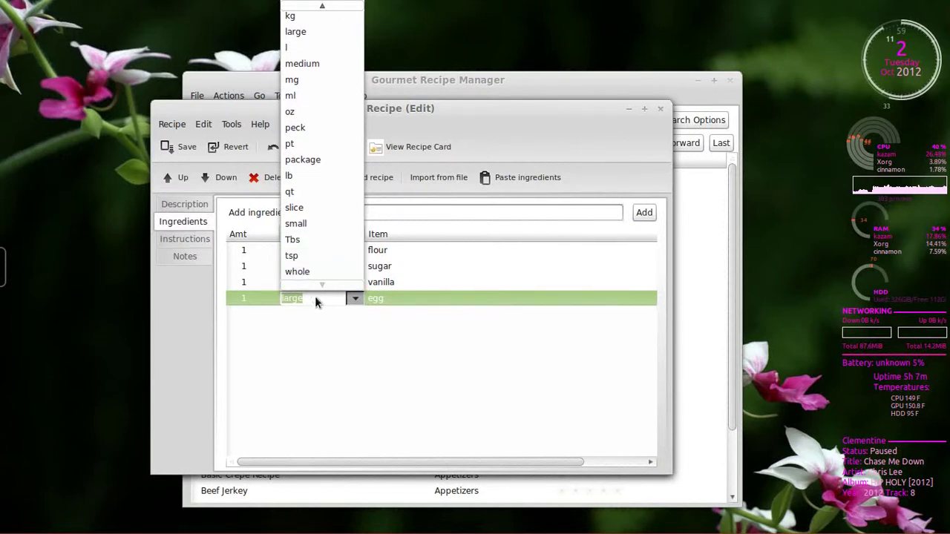
left_click(311, 269)
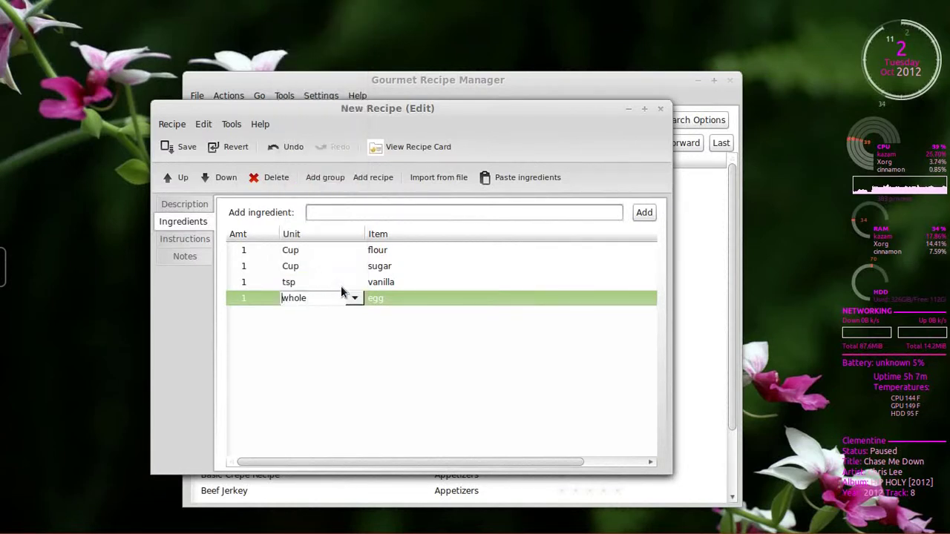
Rename the egg item to Large Egg and clear its unit so it reads 1 Large Egg.
left_click(387, 300)
type("Lagr")
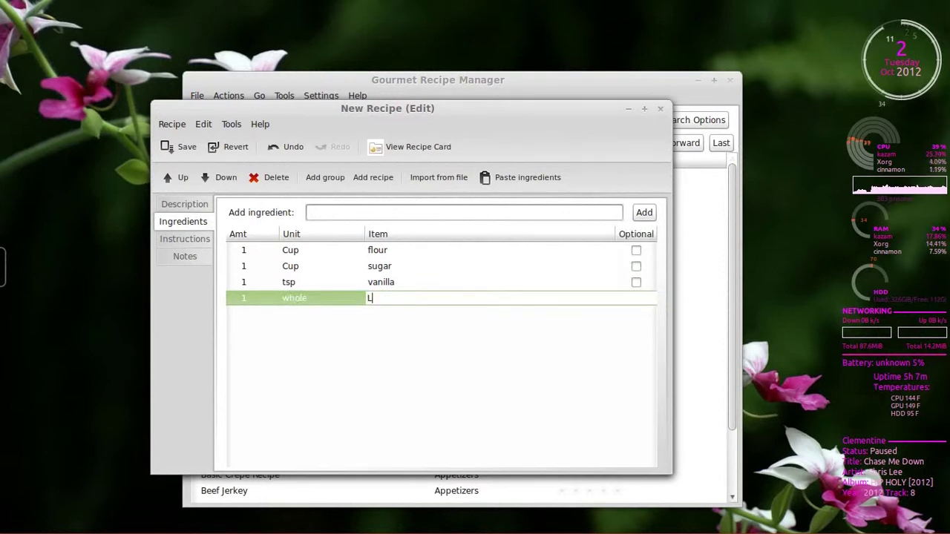
key("BackSpace")
key("BackSpace")
type("rge Egg")
key("Return")
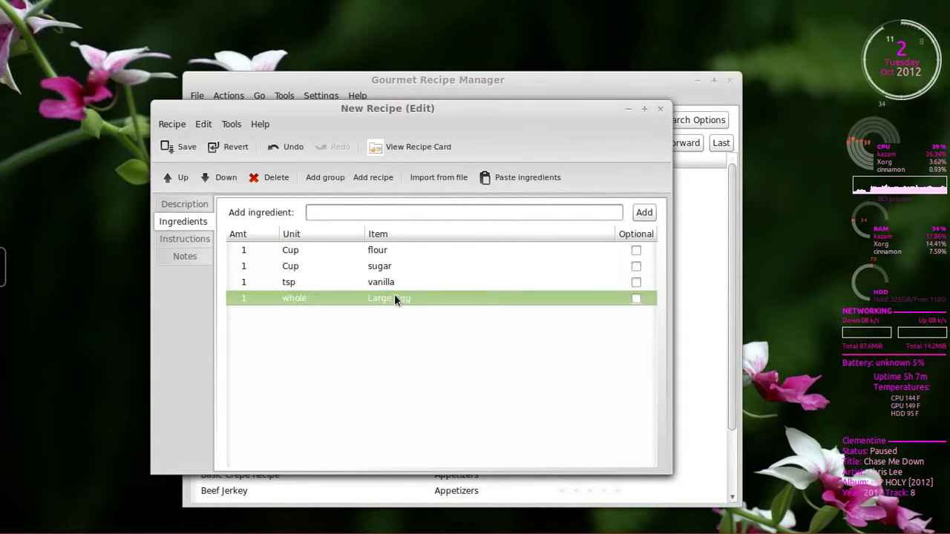
left_click(309, 297)
key("BackSpace")
left_click_drag(366, 233, 325, 232)
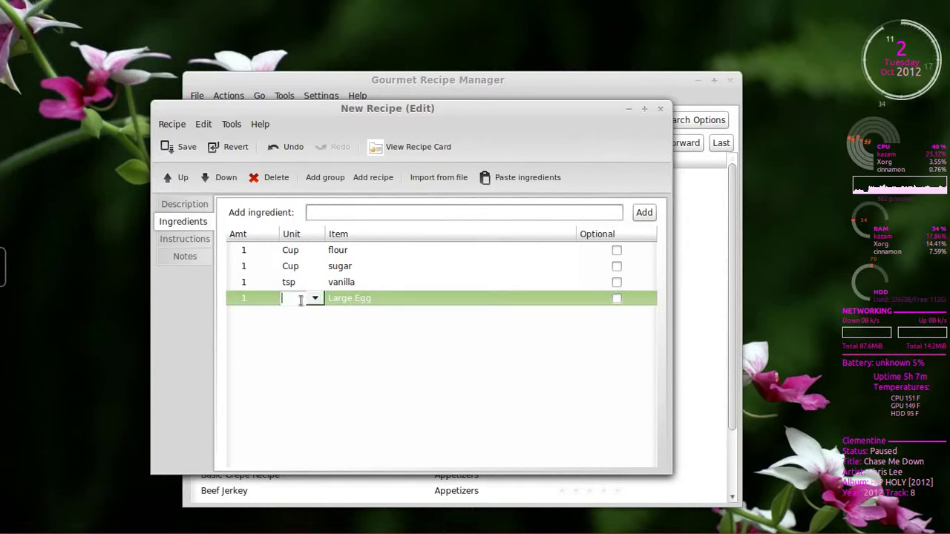
type("Lrarge Egg")
key("Return")
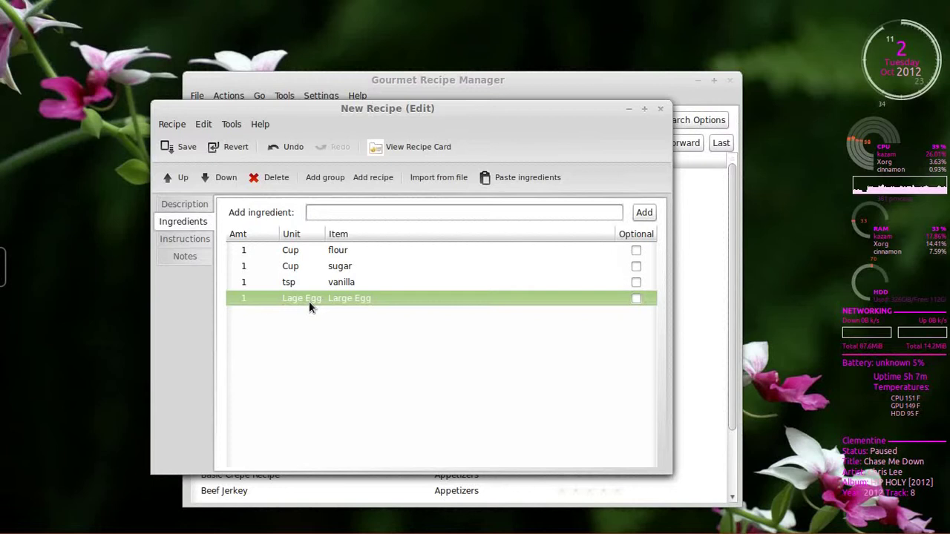
left_click(310, 299)
Enter the instructions 'Mix flour and sugar, add egg and vanilla' and 'Cook for 25 minutes'.
left_click(325, 253)
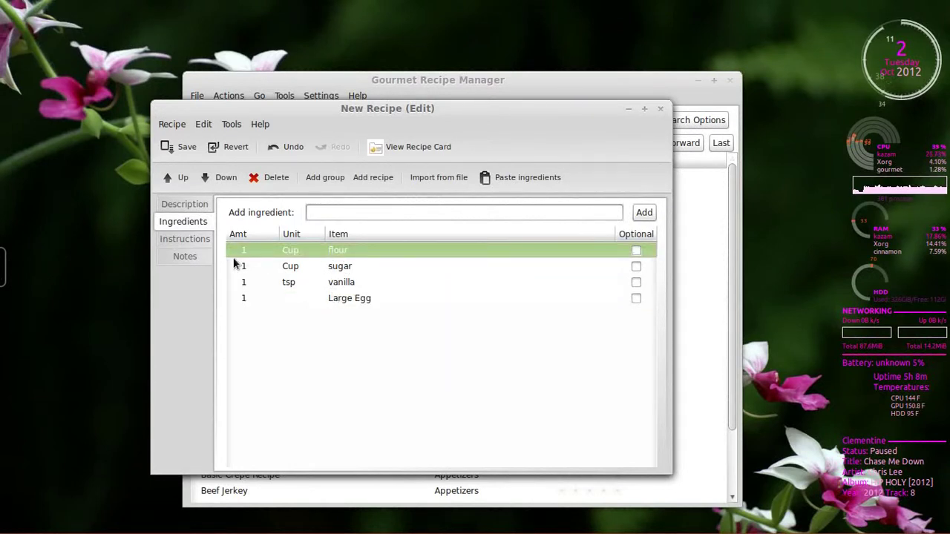
left_click(193, 245)
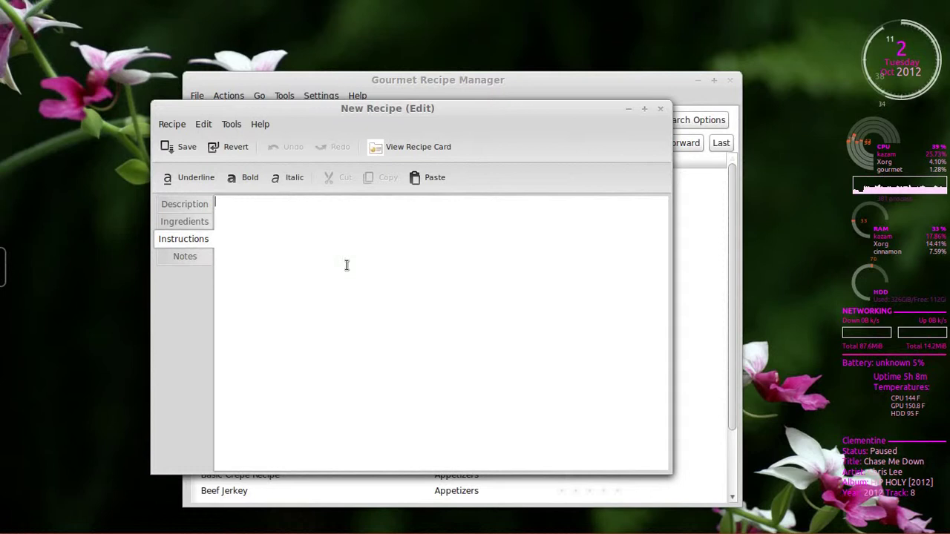
type("Mix flour a")
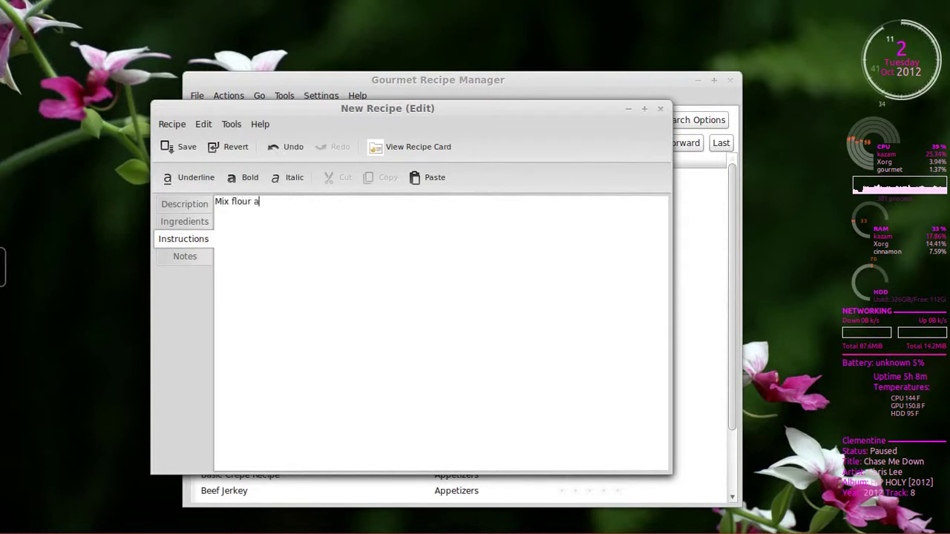
type("nd sugar, ad")
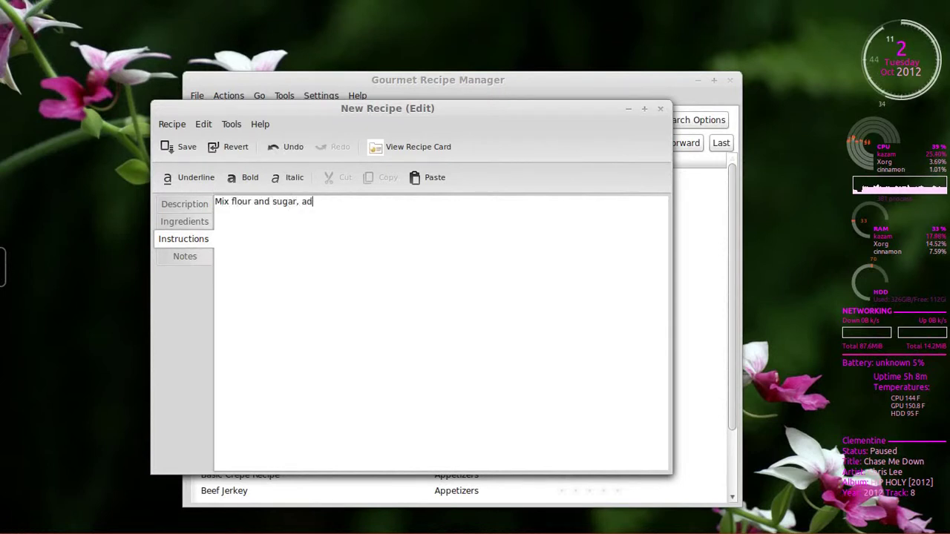
type("d egg and vanilla")
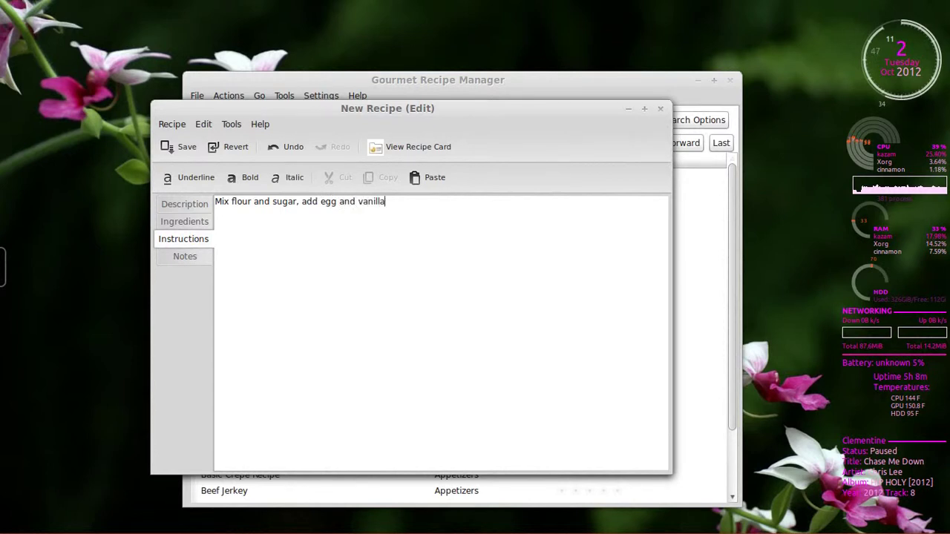
key("Return")
key("Return")
type("Cook for 2")
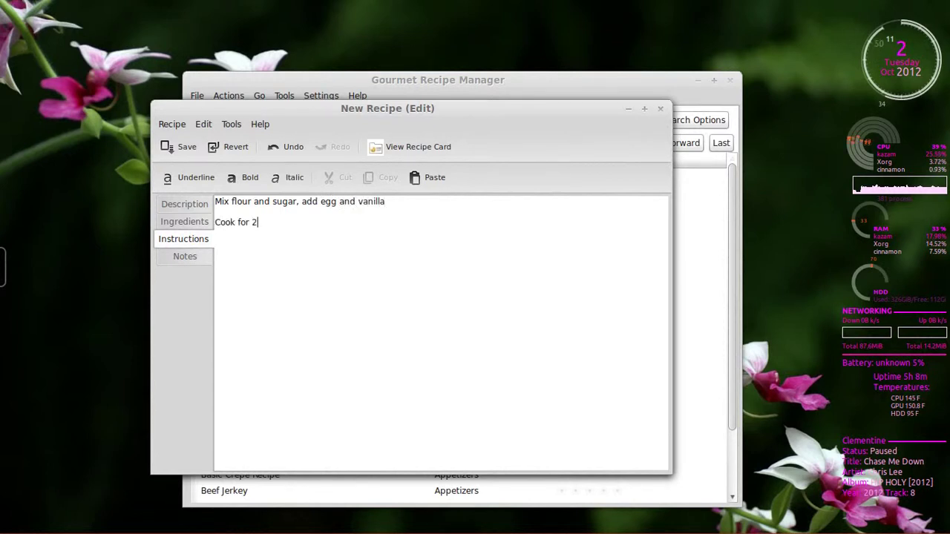
type("5 minutes")
Type the note 'Frost to make delicious.' and delete the stray word Typose.
left_click(204, 257)
type("Frost")
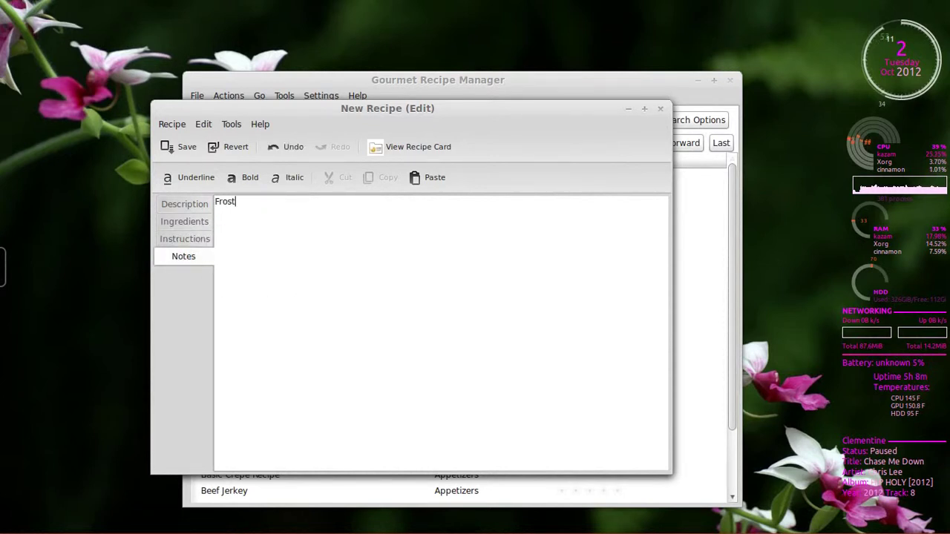
type(" to make delicious ")
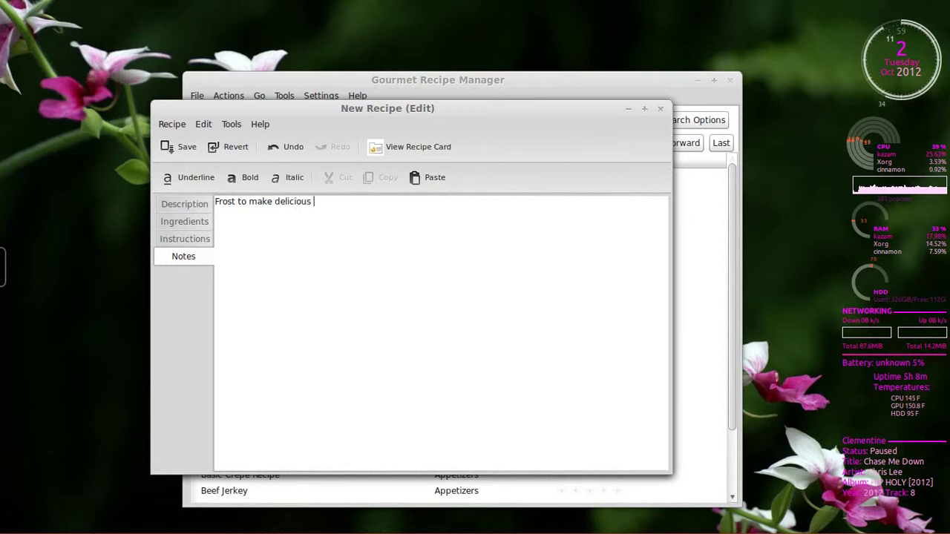
type(" Typos")
key("BackSpace")
type("e")
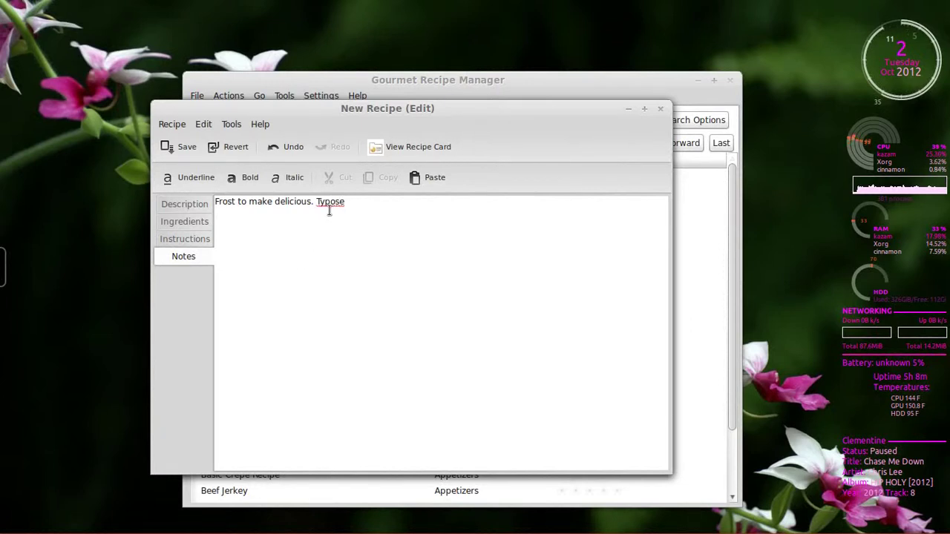
right_click(329, 200)
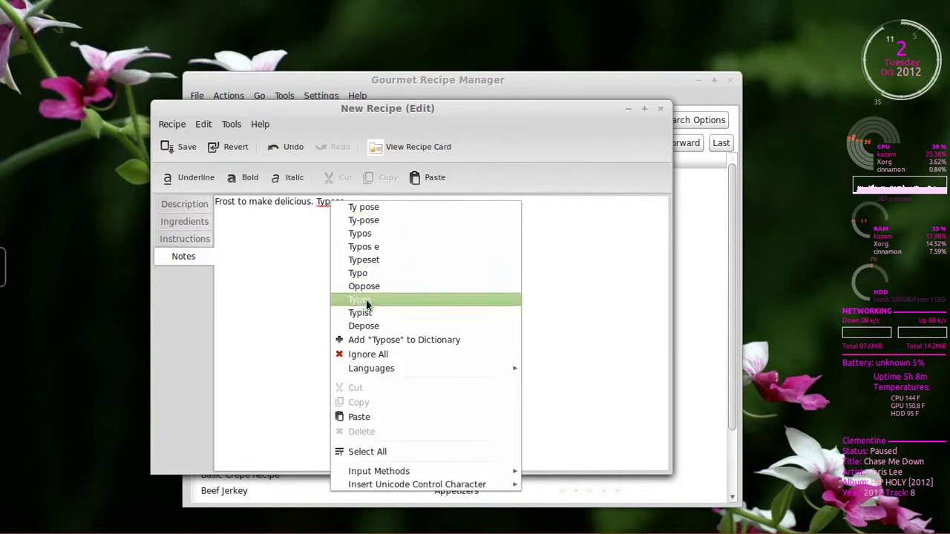
left_click(291, 282)
key("BackSpace")
key("BackSpace")
key("BackSpace")
key("BackSpace")
key("BackSpace")
key("BackSpace")
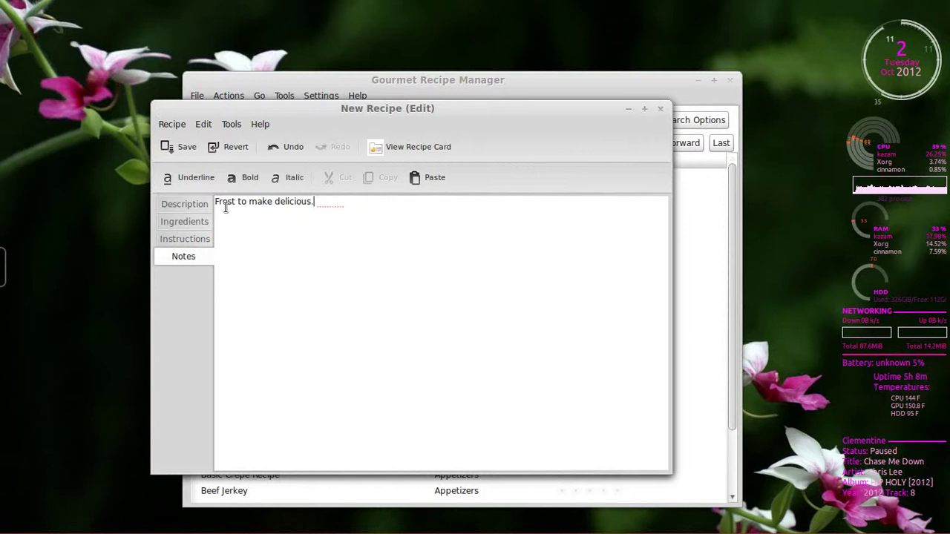
Select the note sentence, toggle underline and bold back off, and copy it.
left_click_drag(340, 204, 215, 204)
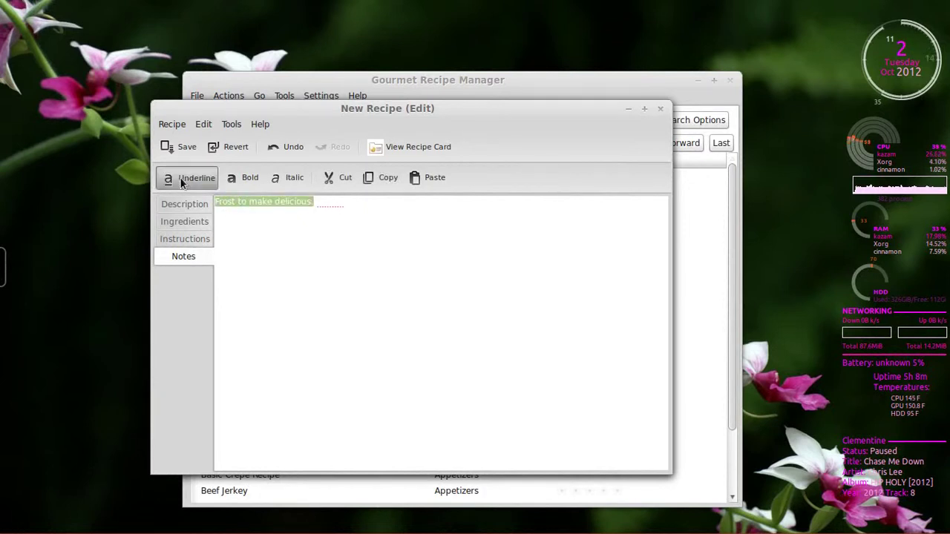
left_click(181, 183)
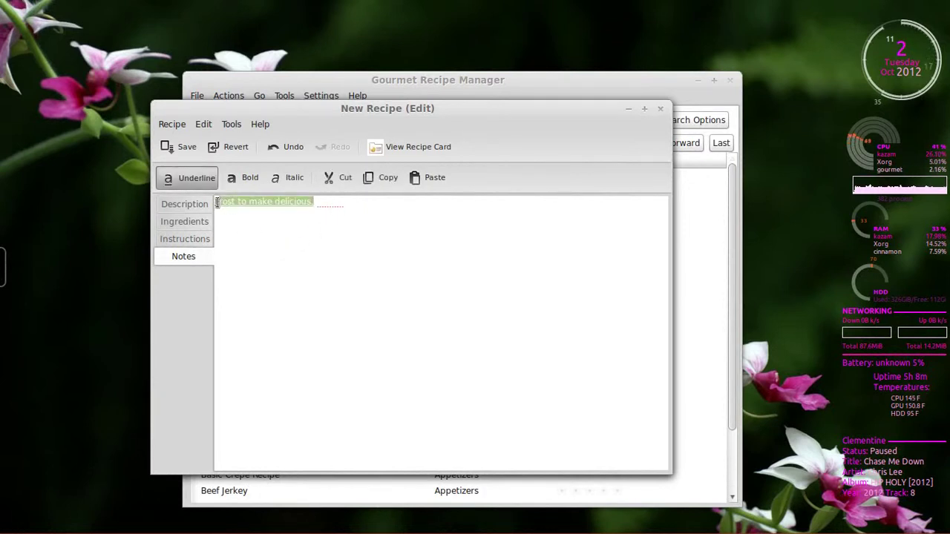
left_click(196, 186)
left_click(189, 181)
left_click(240, 181)
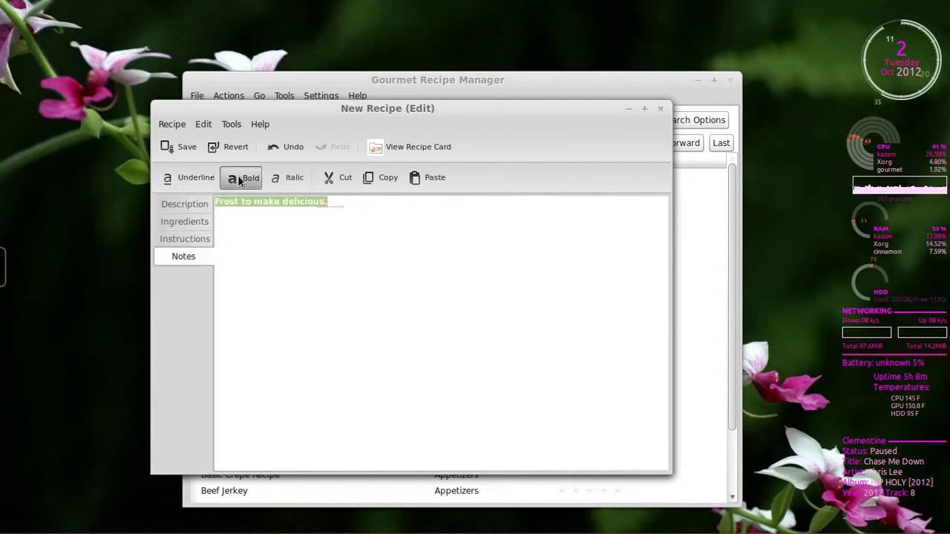
left_click(240, 181)
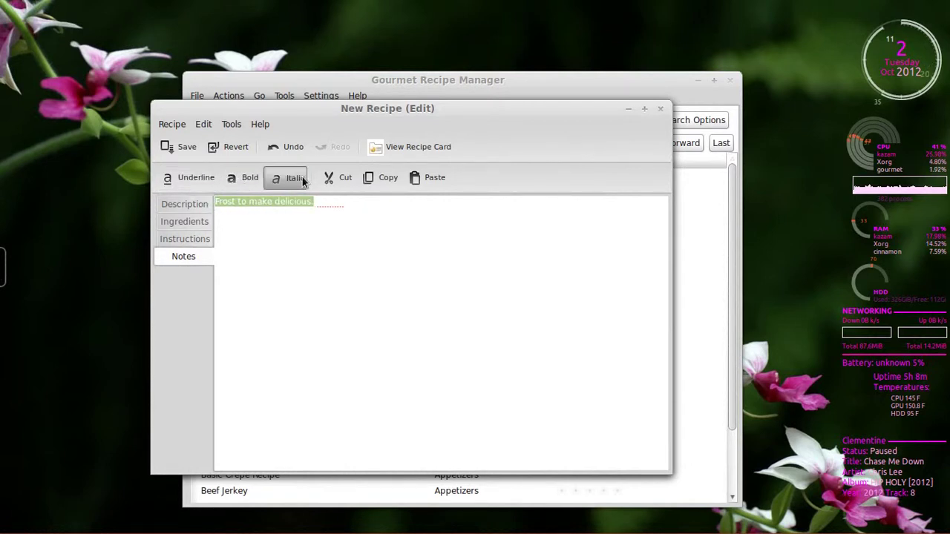
left_click(380, 181)
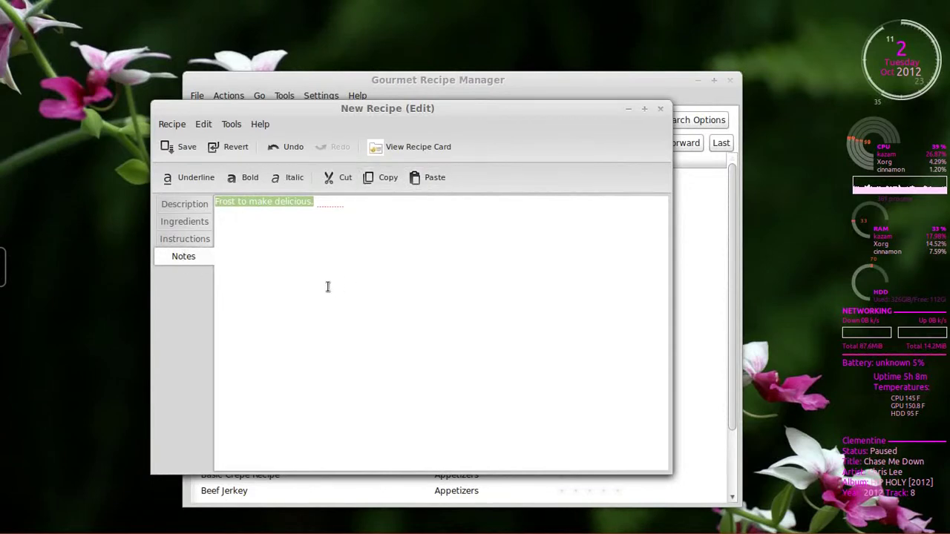
Preview the unsaved recipe as a recipe card, then close the preview.
left_click(427, 146)
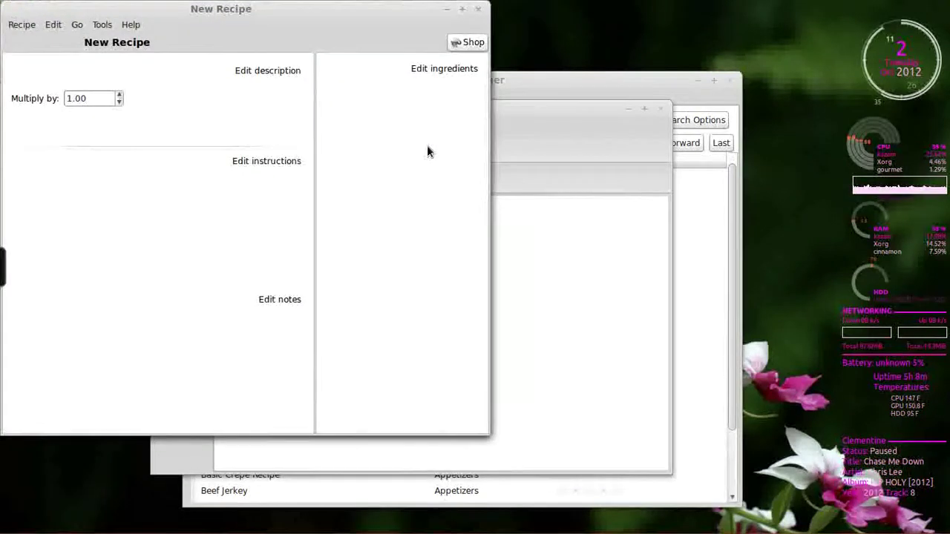
left_click_drag(281, 9, 463, 45)
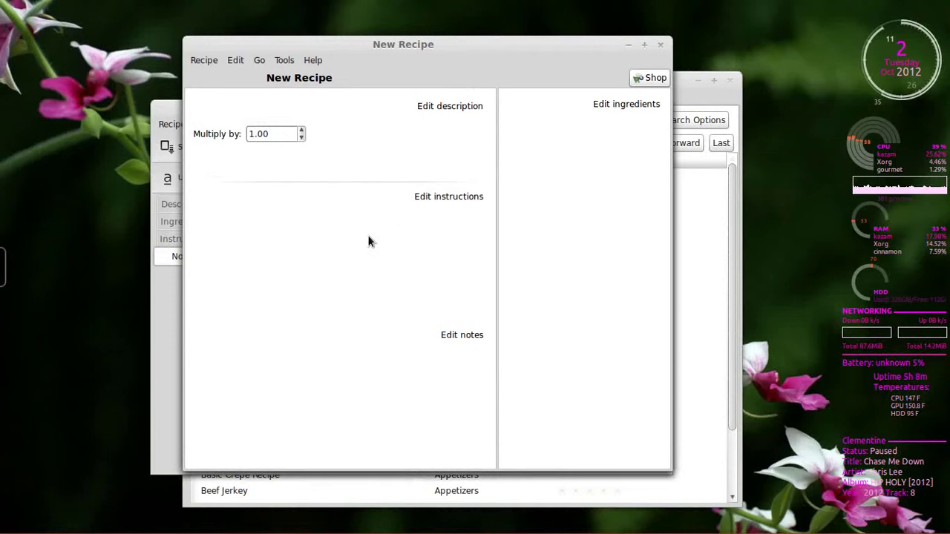
left_click(659, 44)
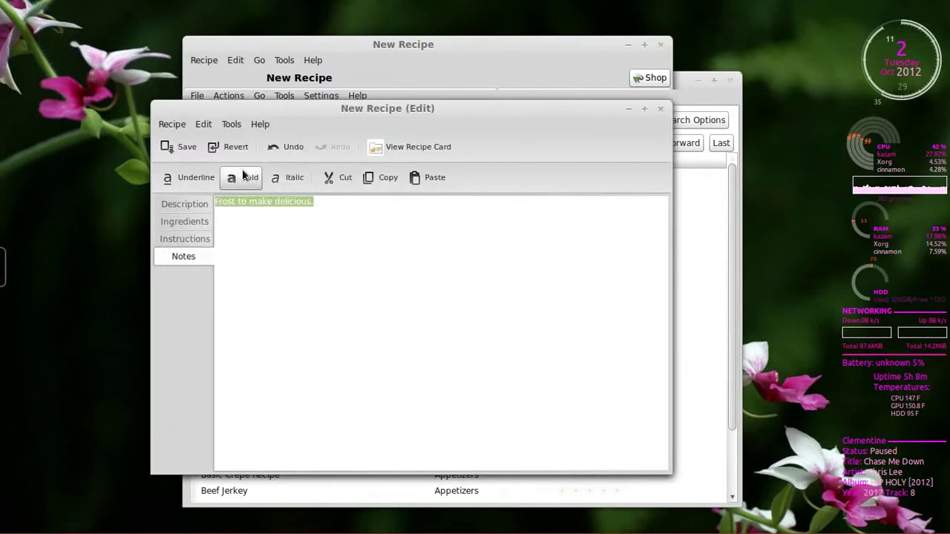
Save the recipe as Cake and open its recipe card, centred on screen.
left_click(170, 148)
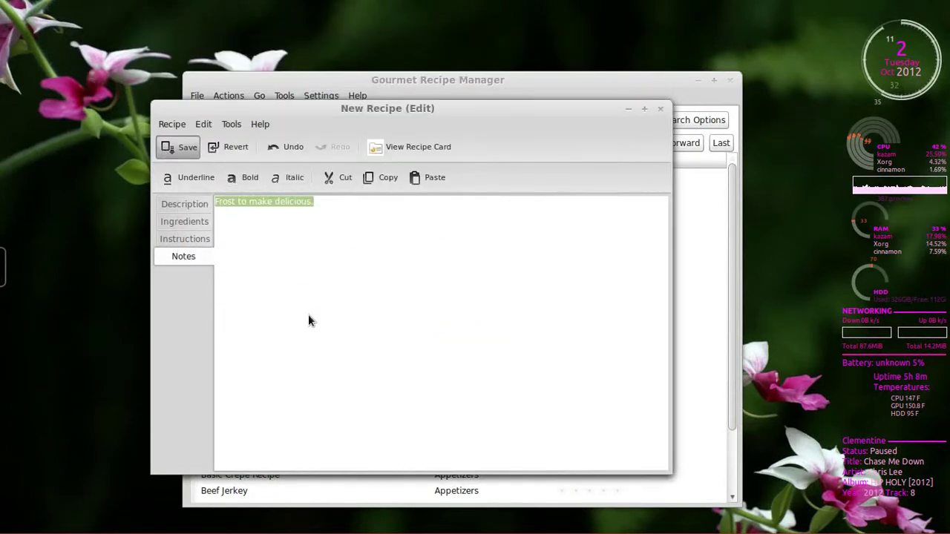
left_click(183, 148)
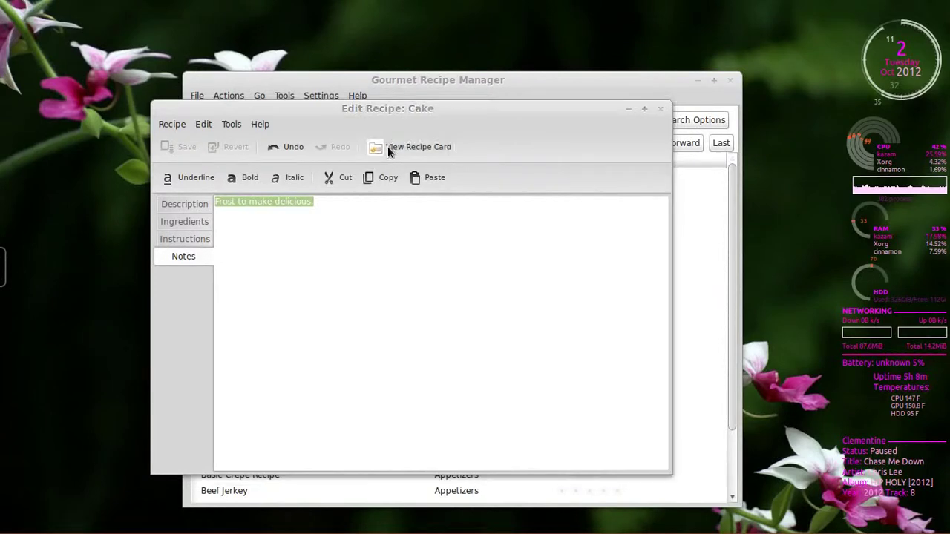
left_click(388, 147)
left_click_drag(204, 7, 354, 65)
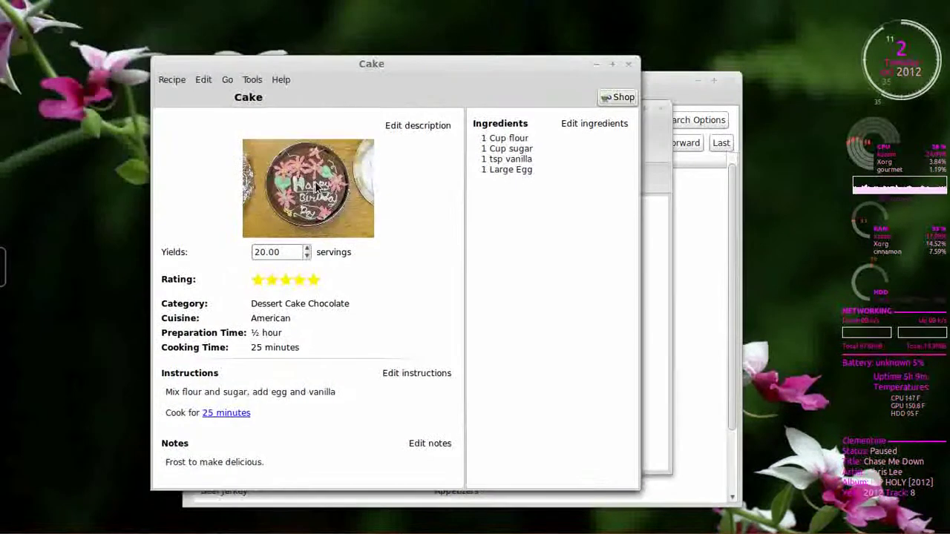
Start a 25-minute timer for the cooking step with the Ringing Sound alarm.
left_click(238, 416)
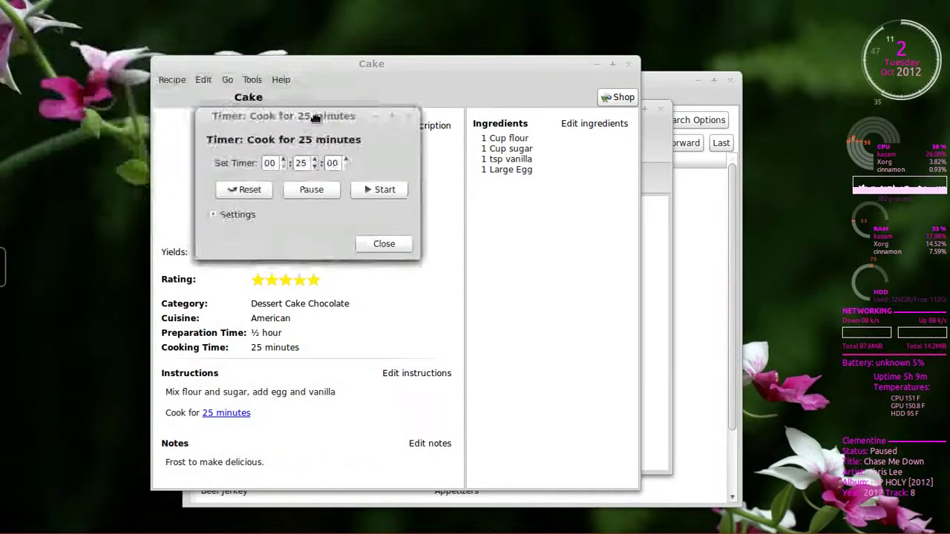
left_click(258, 241)
left_click(258, 241)
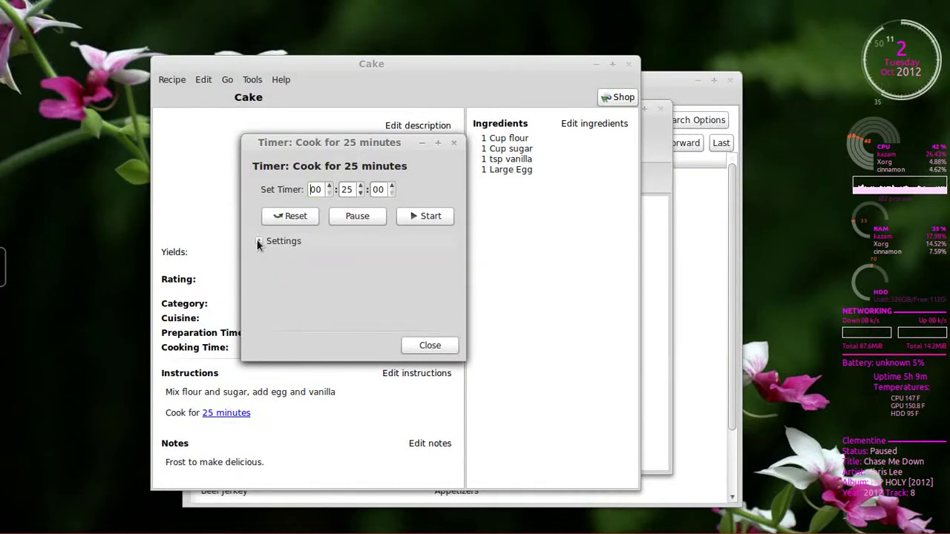
left_click(258, 241)
left_click(319, 265)
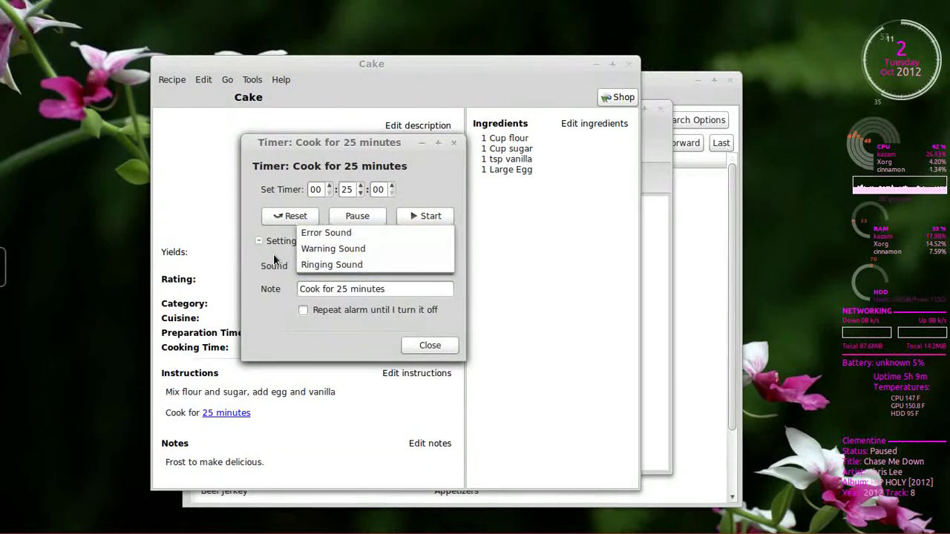
left_click(249, 252)
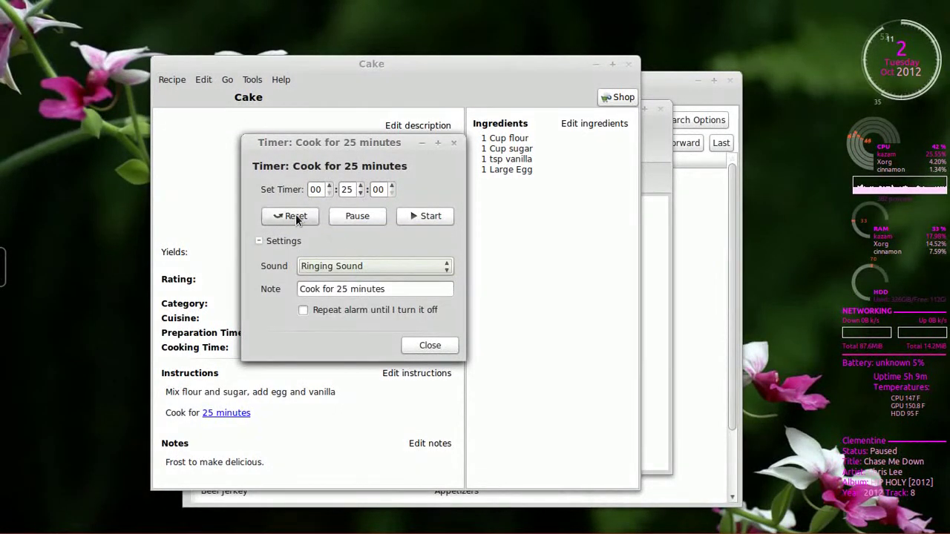
left_click(416, 215)
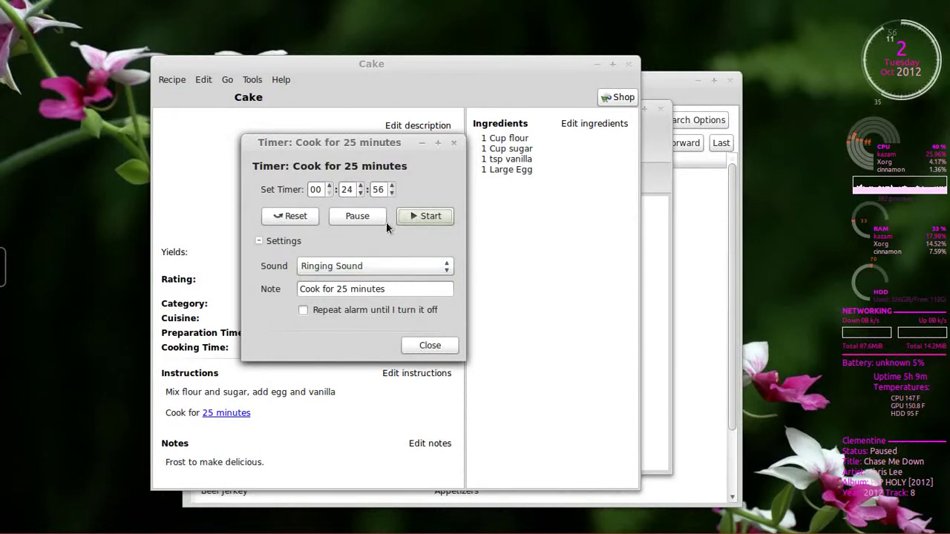
Reset, pause and reset the countdown to 25 minutes, close the timer, and raise the Cake editor.
left_click(293, 217)
left_click(342, 217)
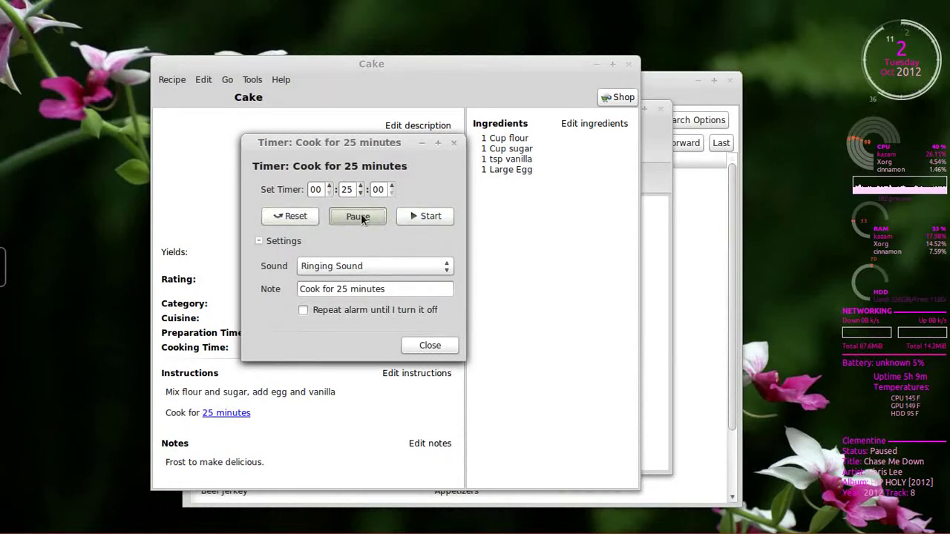
left_click(309, 215)
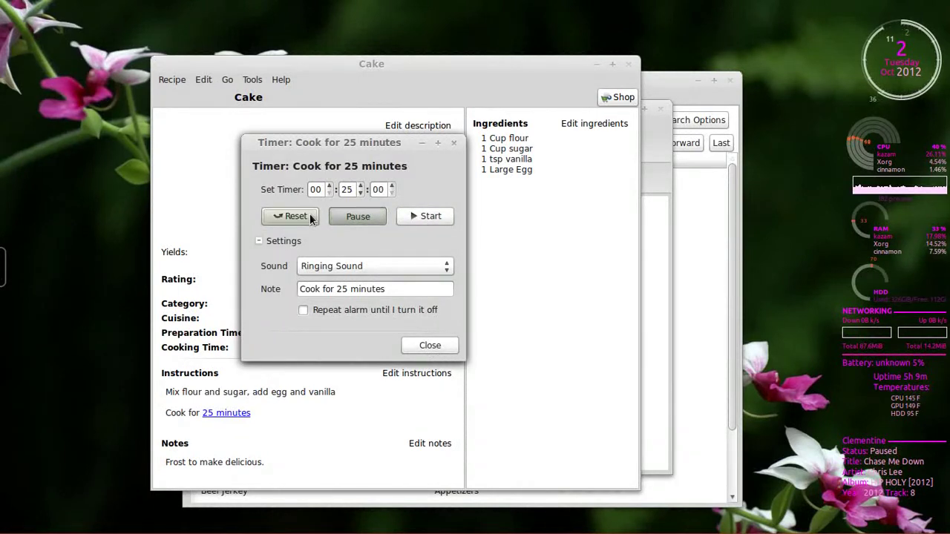
left_click(454, 143)
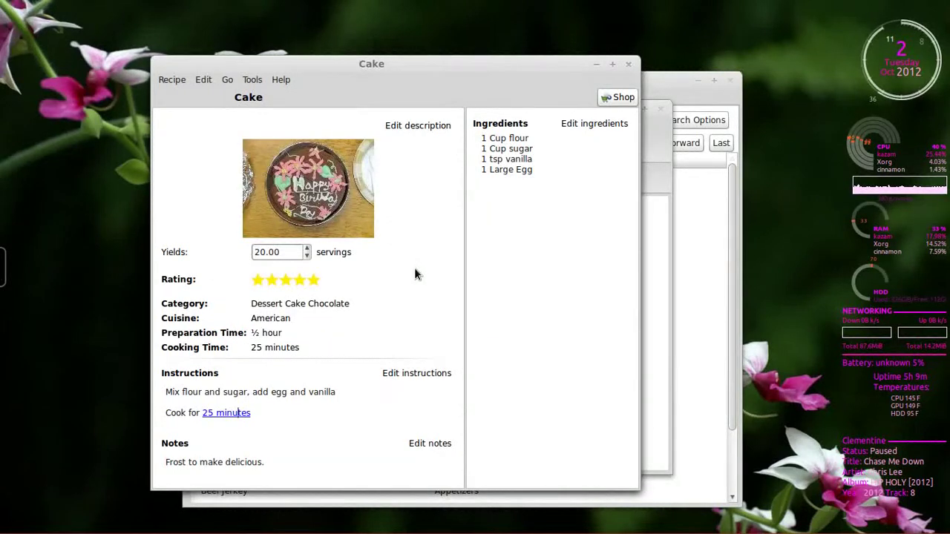
left_click(653, 109)
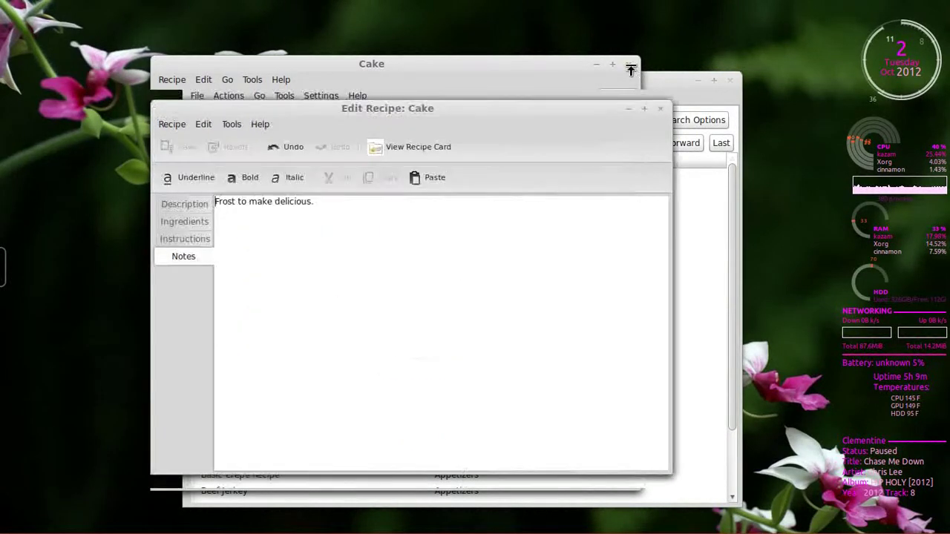
Close the Cake windows and search the recipe collection for 'cake'.
left_click(661, 110)
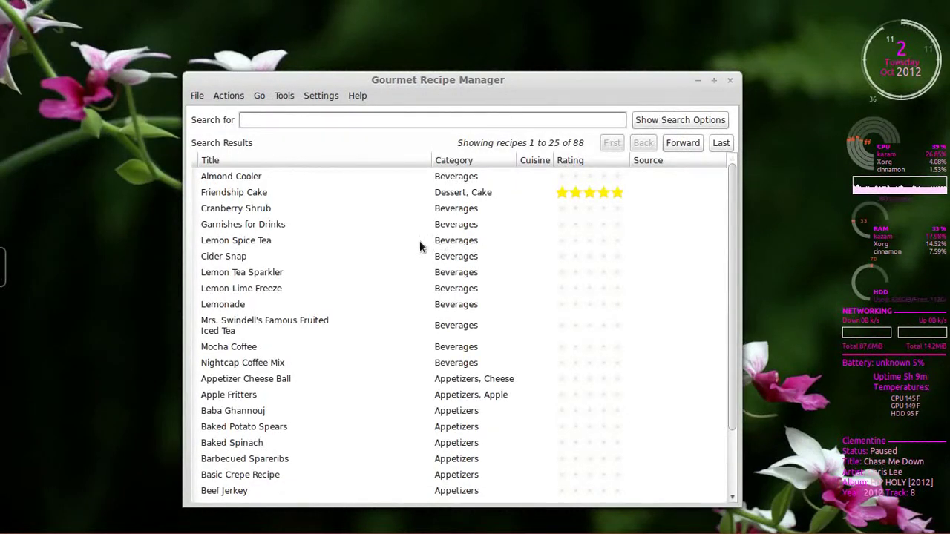
left_click(272, 123)
type("cake")
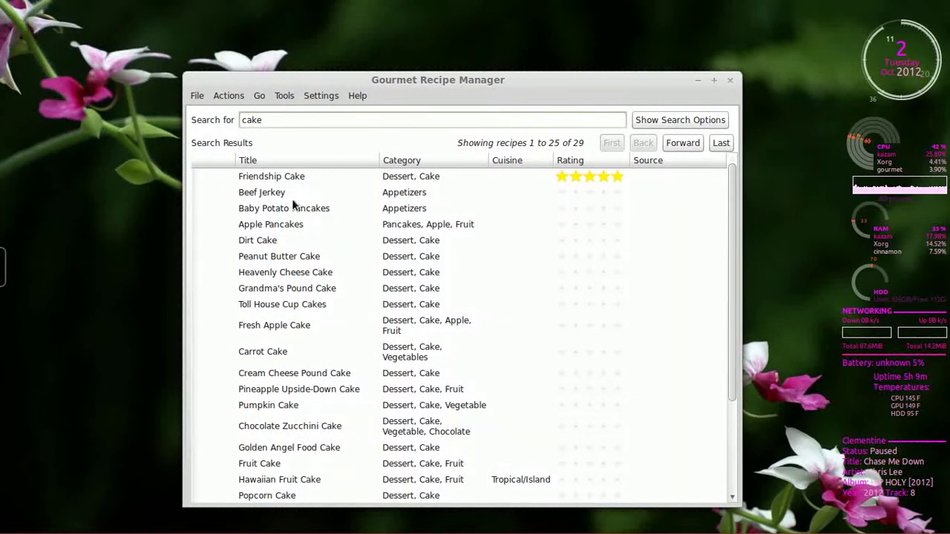
scroll(271, 256, "down", 1)
scroll(272, 256, "down", 2)
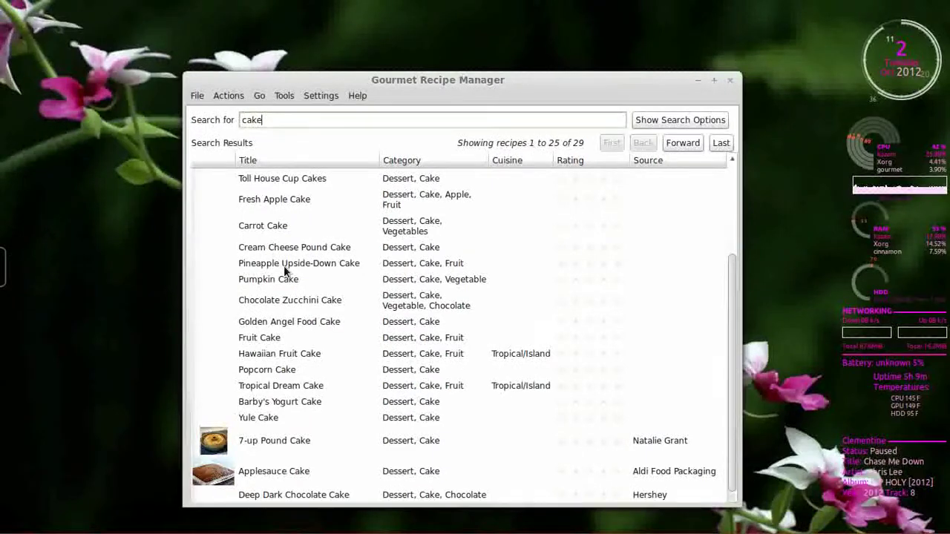
Open the Cake recipe from the last page of the 29 cake results.
left_click(687, 142)
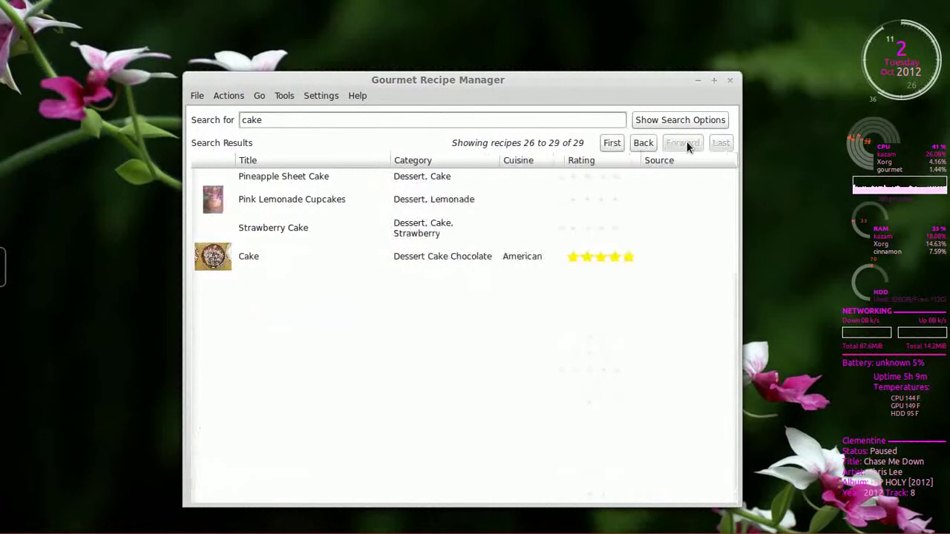
left_click(207, 259)
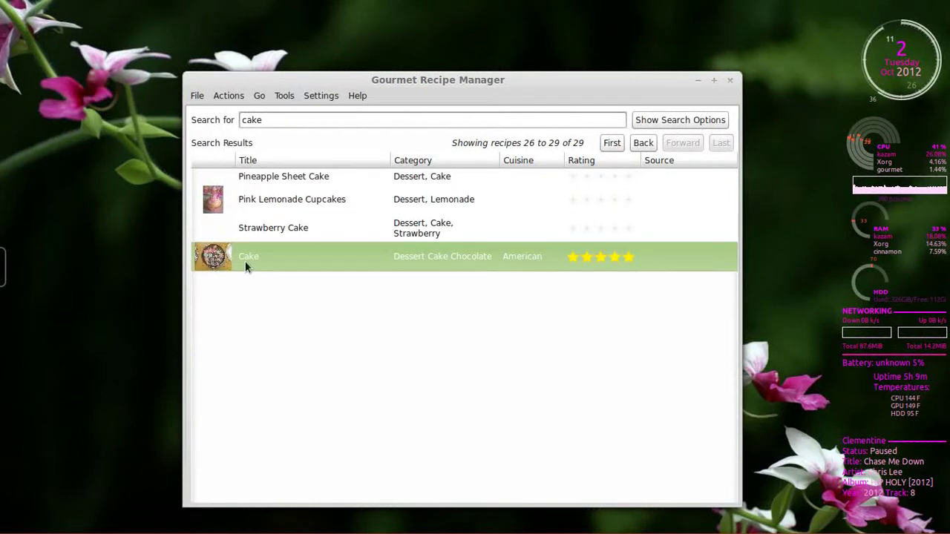
double_click(209, 262)
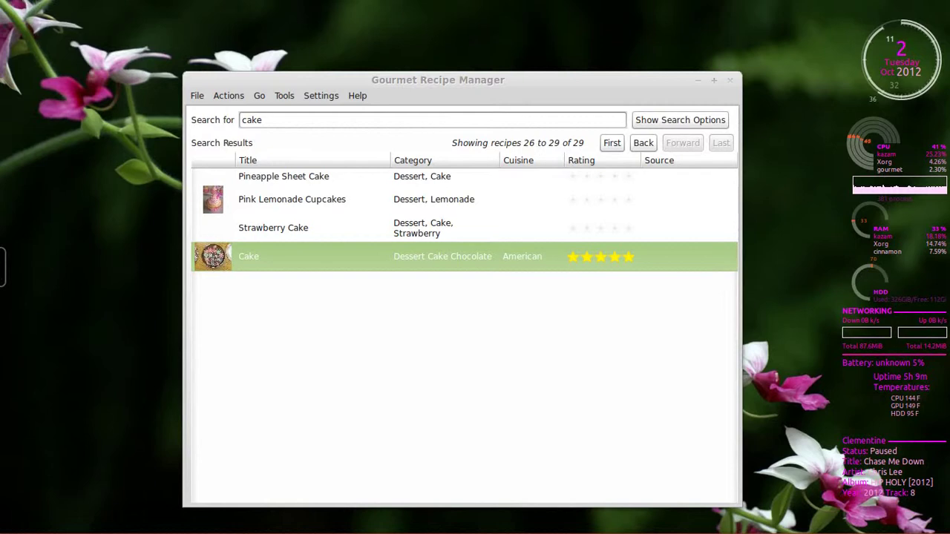
left_click_drag(203, 220, 588, 74)
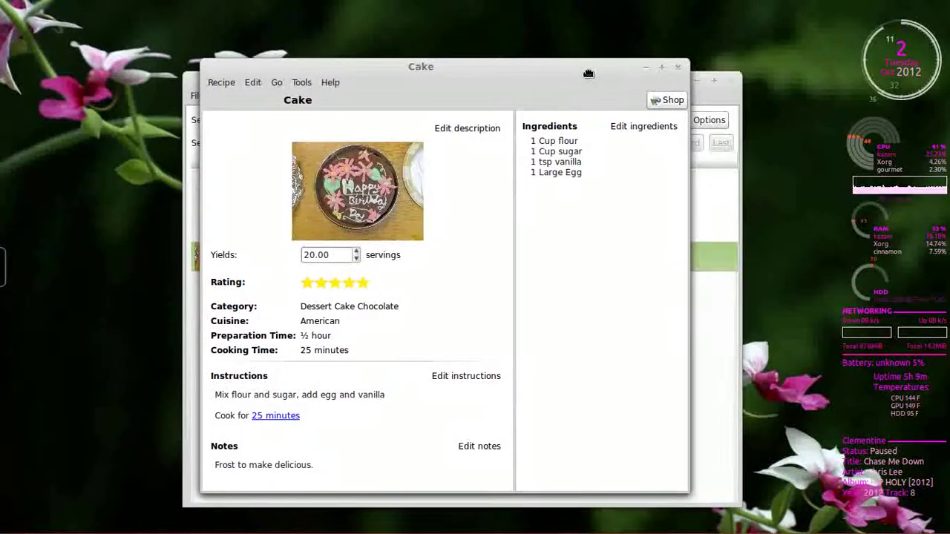
Build a Cake shopping list: flour, Large Egg and vanilla to buy, sugar in the pantry.
left_click(668, 102)
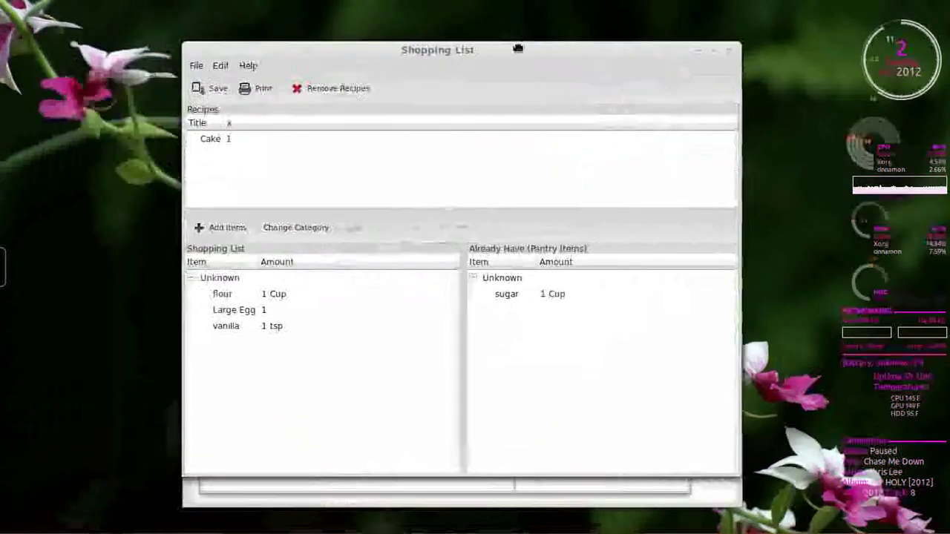
left_click_drag(496, 44, 516, 50)
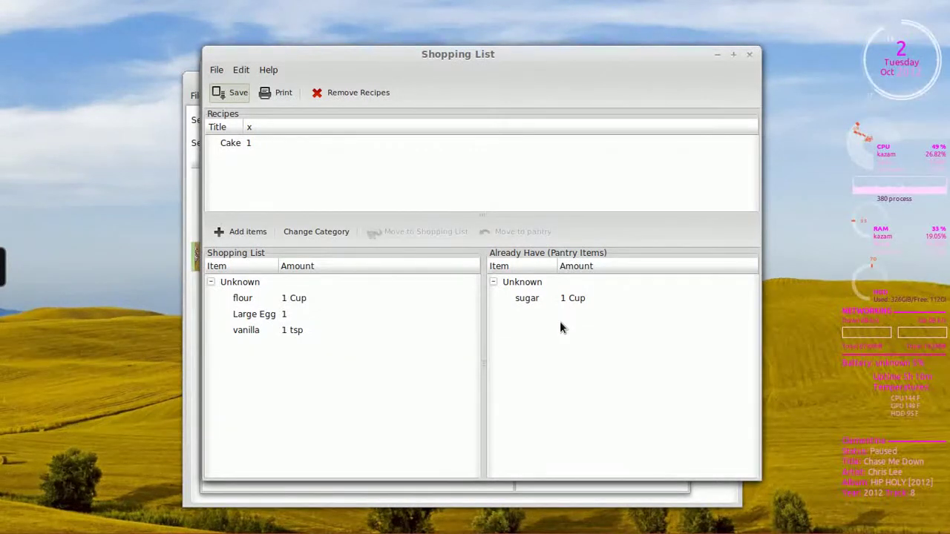
right_click(560, 321)
left_click(409, 326)
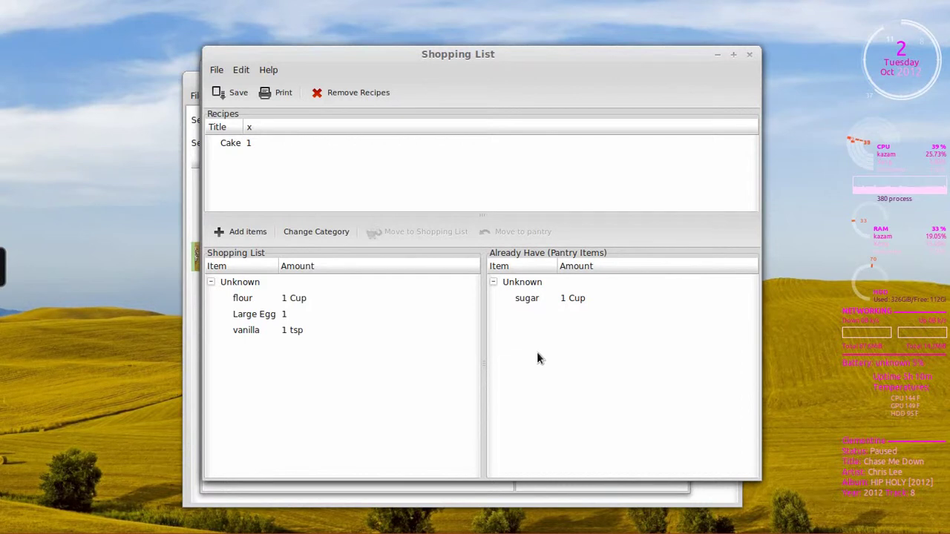
left_click(245, 71)
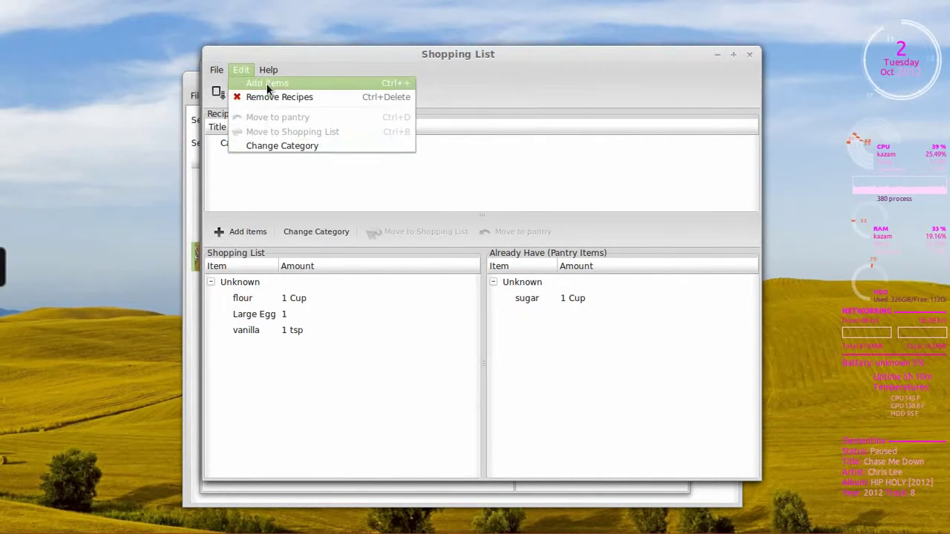
Add a custom Flour item to the shopping list and drag it into the pantry.
left_click(266, 83)
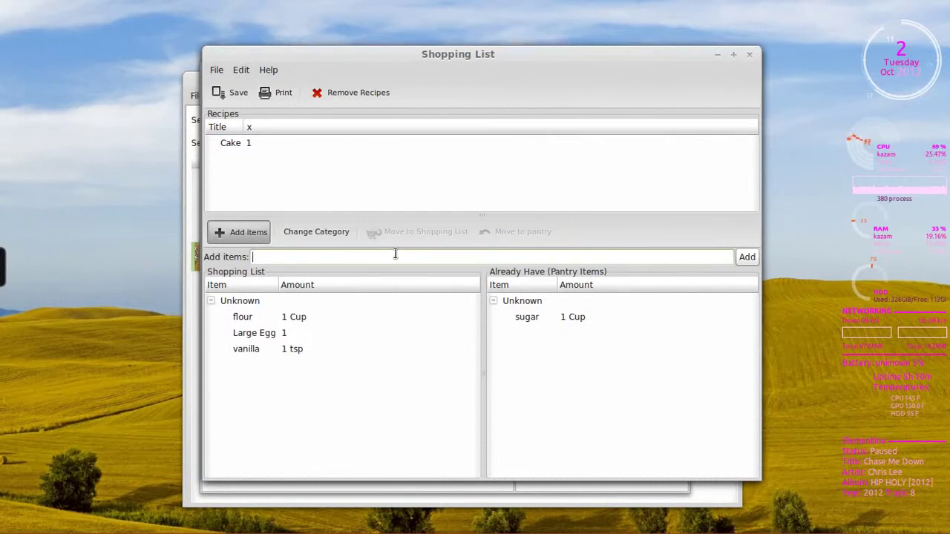
type("Flour")
key("Return")
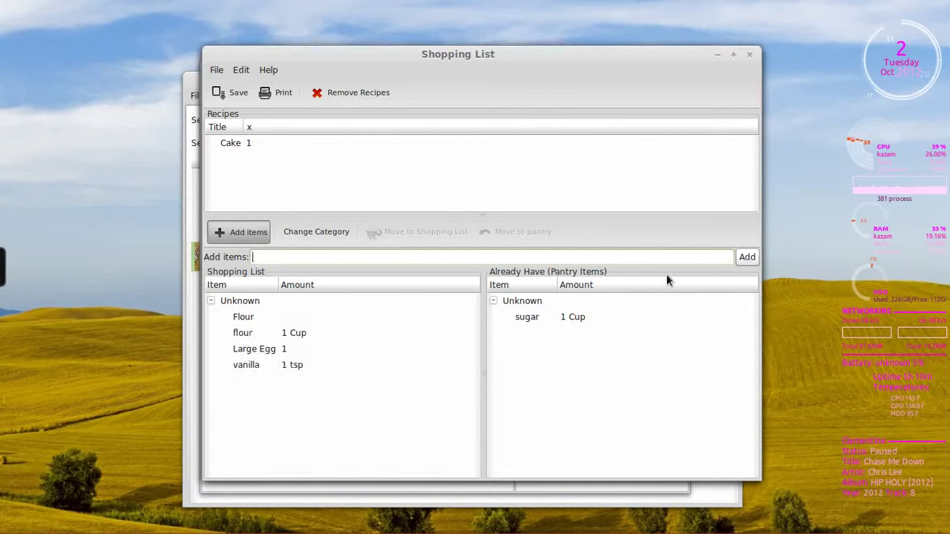
left_click(750, 258)
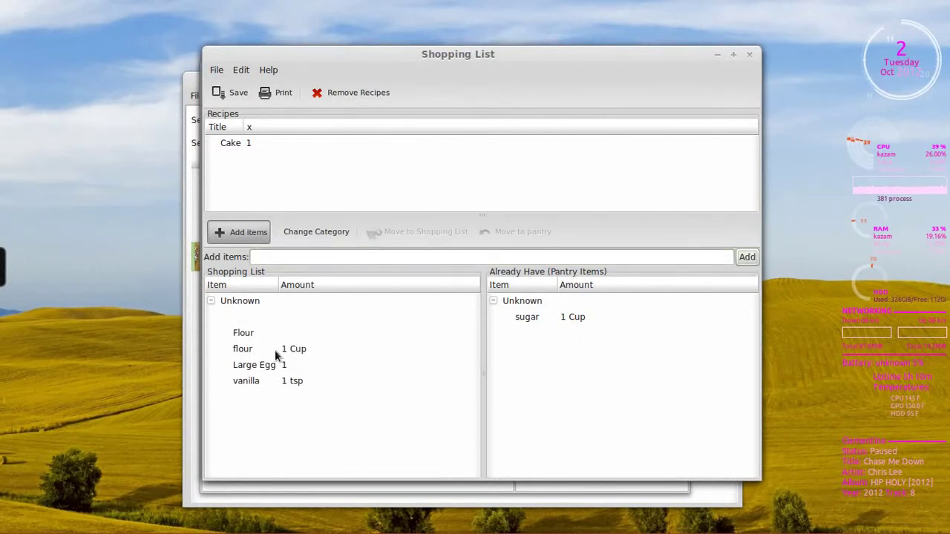
left_click_drag(243, 333, 530, 351)
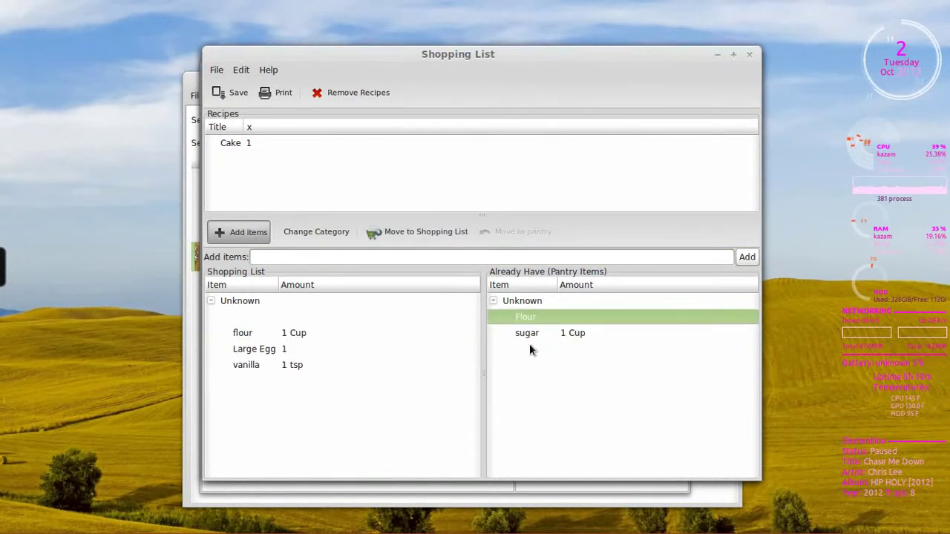
Check the pantry Flour's context options and collapse and re-expand the Unknown pantry group.
right_click(534, 319)
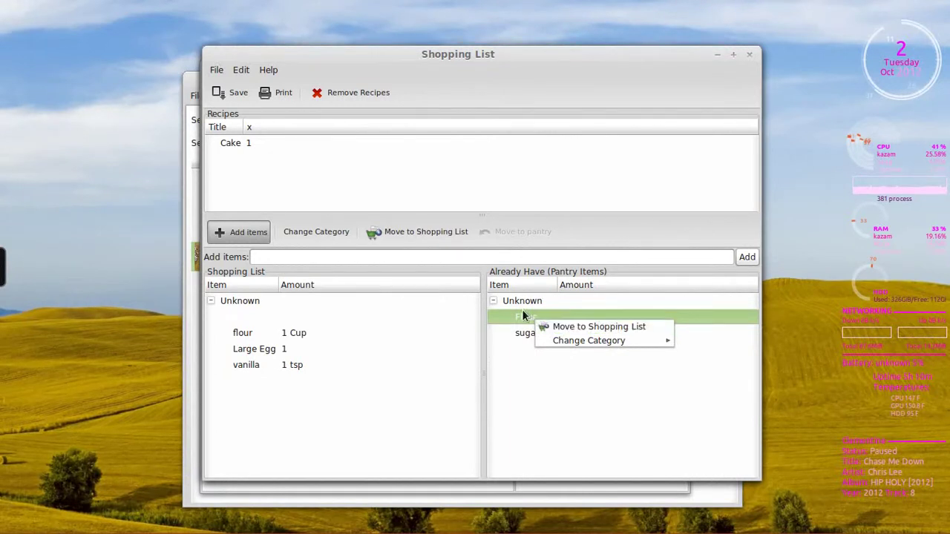
left_click(580, 318)
right_click(579, 319)
left_click(580, 315)
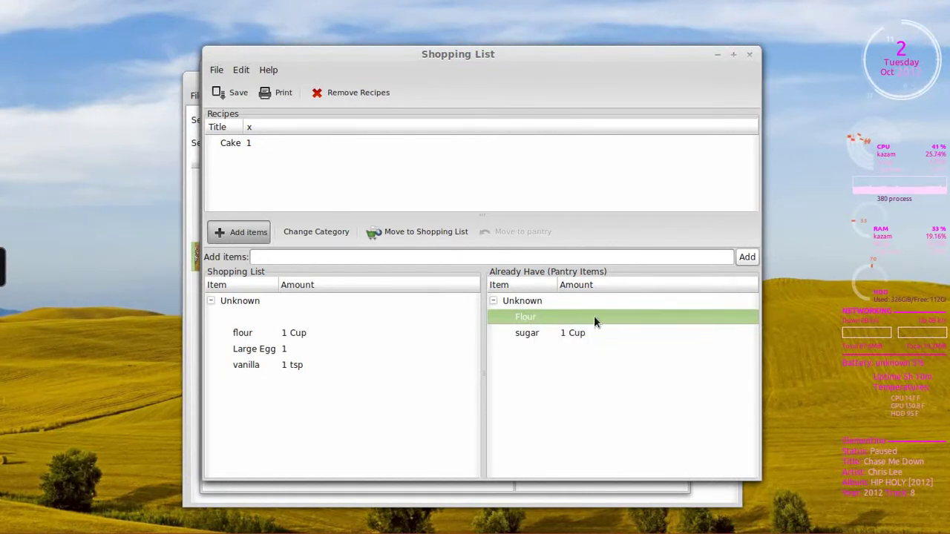
right_click(594, 315)
left_click(572, 317)
left_click(493, 301)
right_click(491, 298)
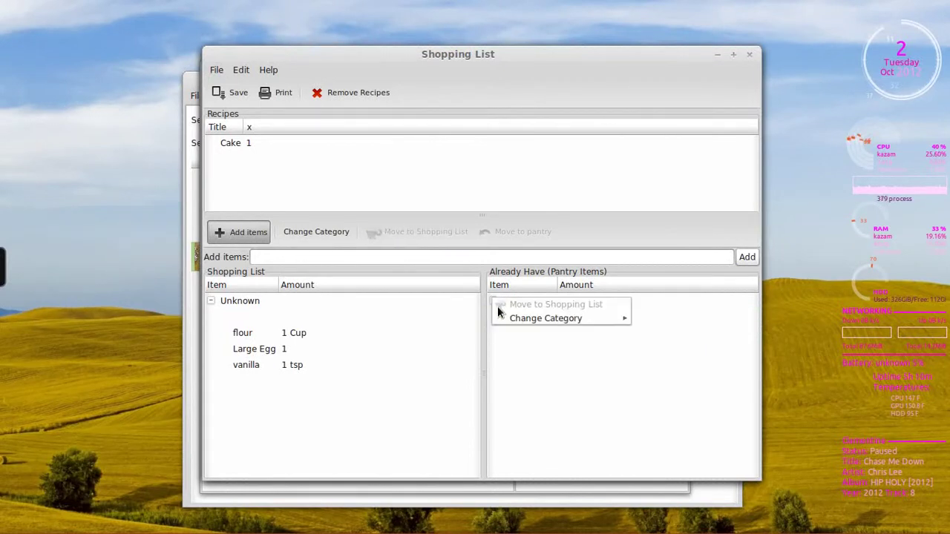
left_click(470, 287)
left_click(492, 300)
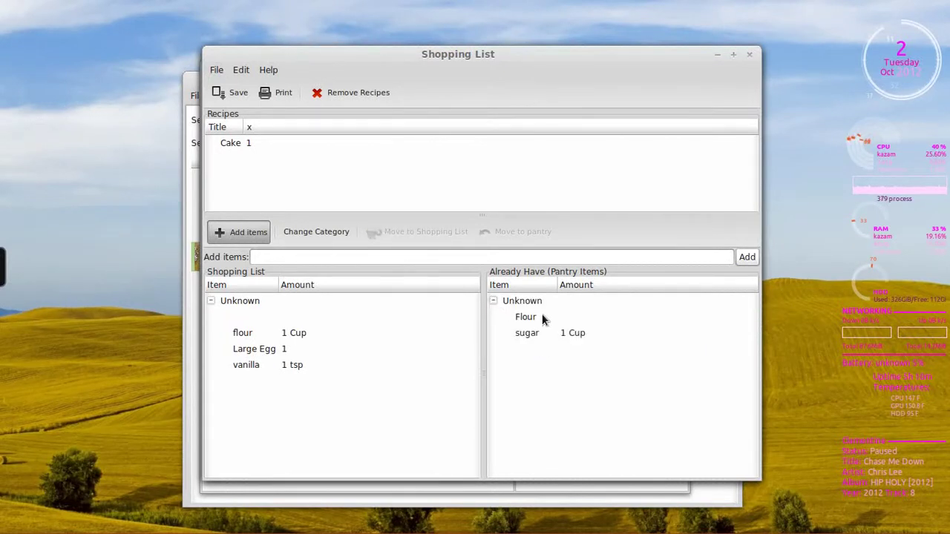
Move the recipe's 1 Cup flour into the pantry with Move to pantry.
left_click(568, 317)
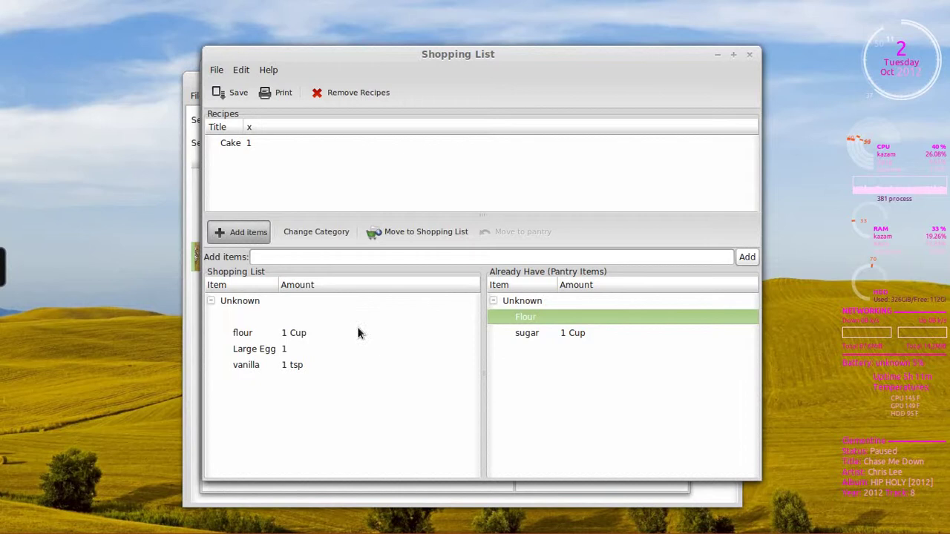
left_click(259, 333)
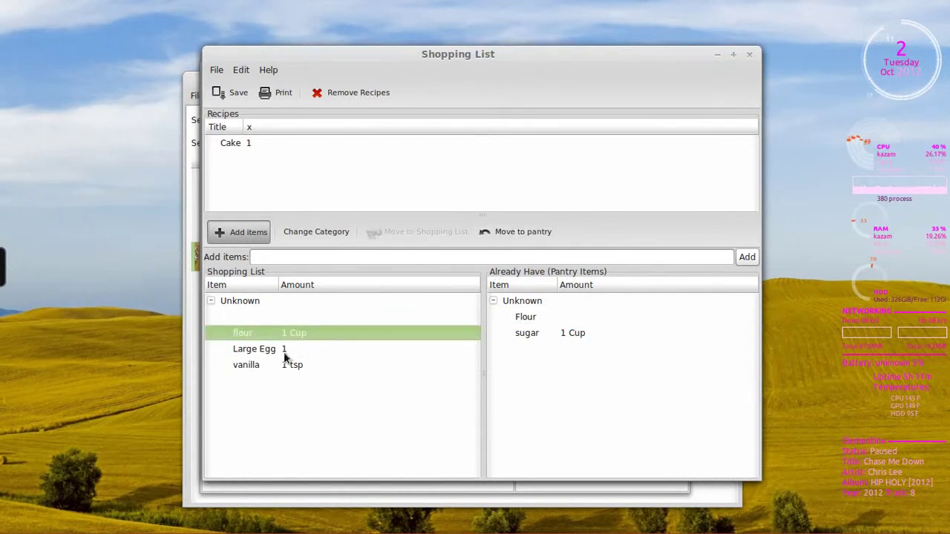
left_click(517, 233)
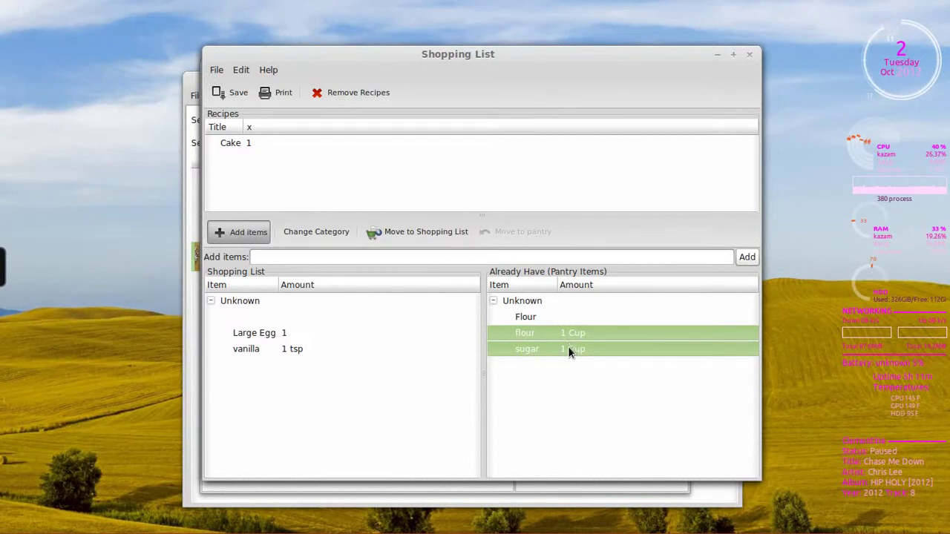
Close the shopping list and Cake card, and bring up the Tools Unit Converter.
left_click(750, 57)
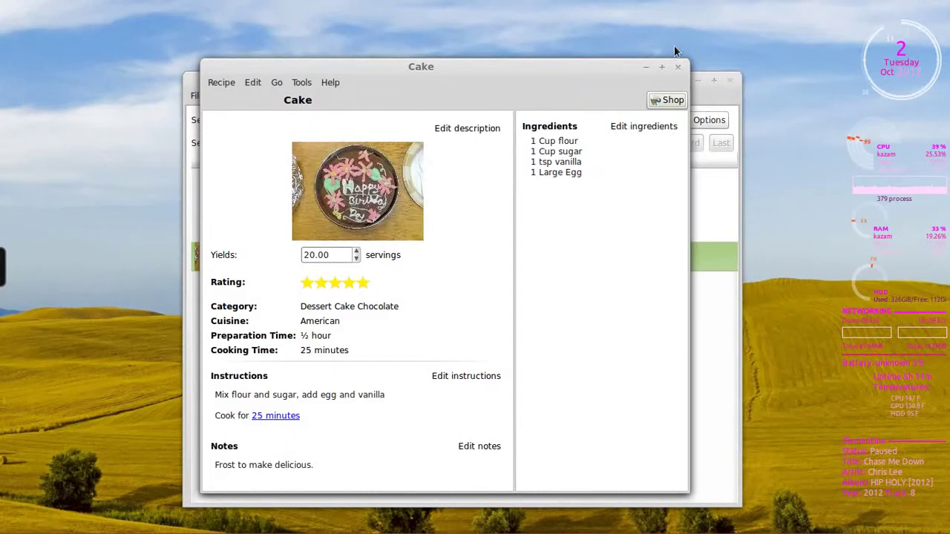
left_click(677, 68)
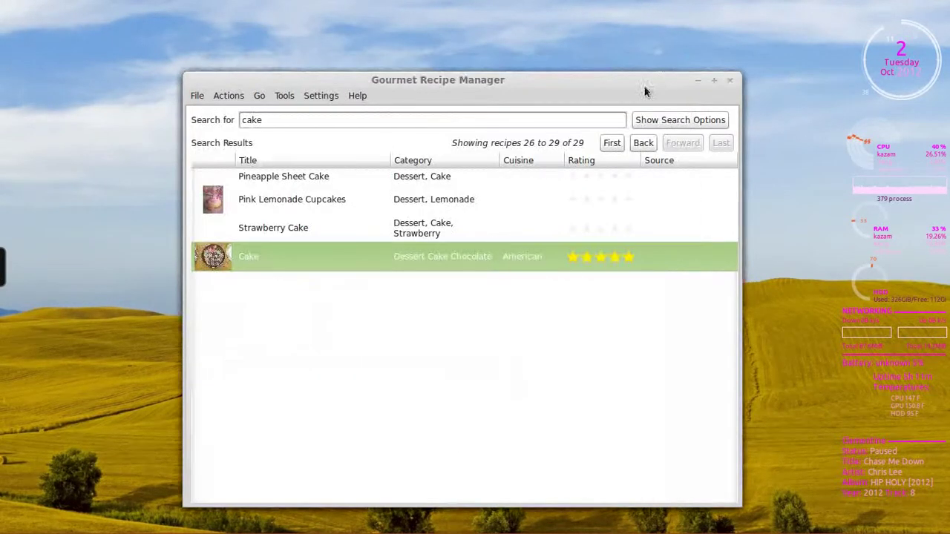
left_click(286, 97)
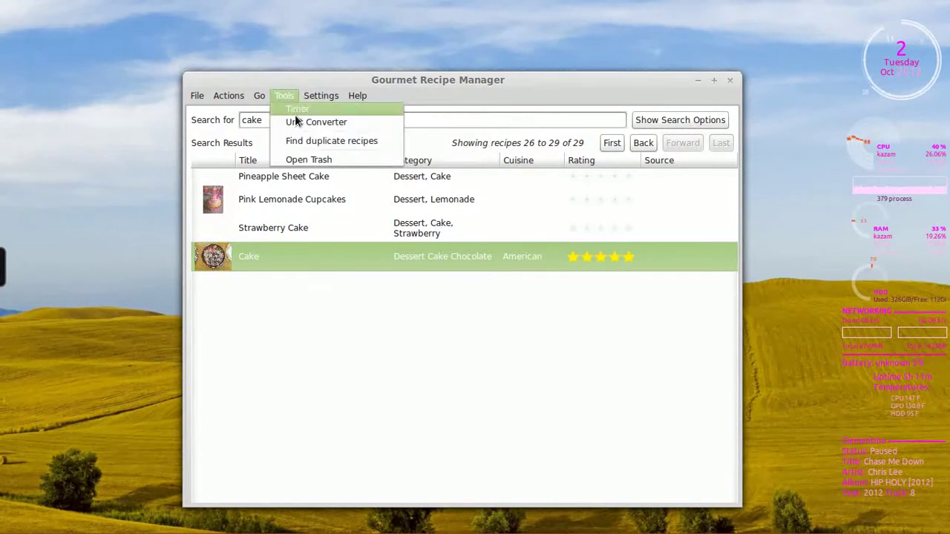
left_click(297, 122)
left_click_drag(95, 8, 337, 77)
Convert 5 pints to cups, giving 10 c.
left_click(331, 151)
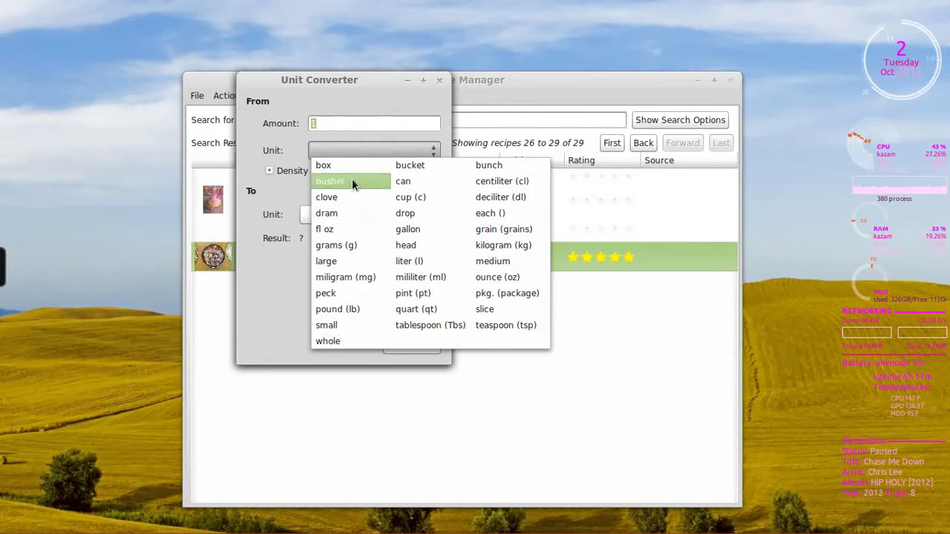
left_click(352, 179)
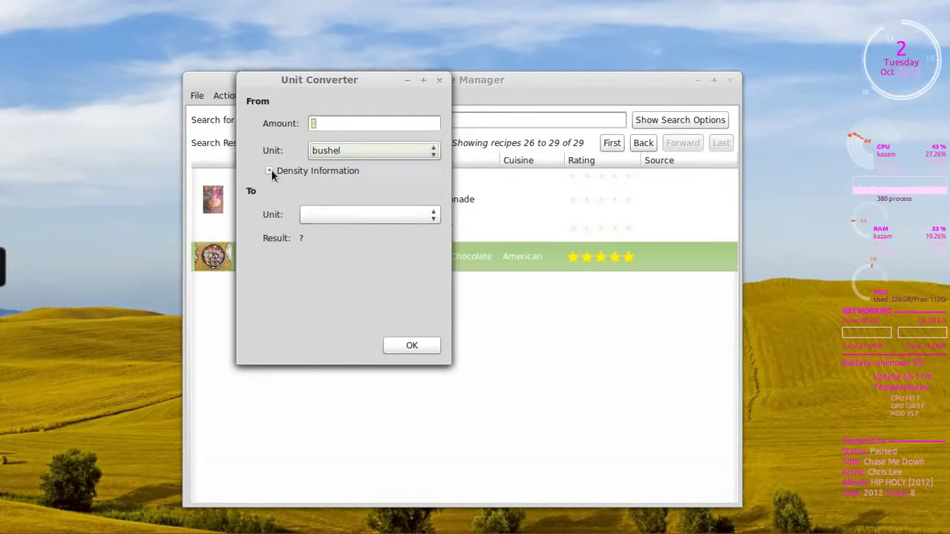
left_click(270, 170)
left_click(365, 194)
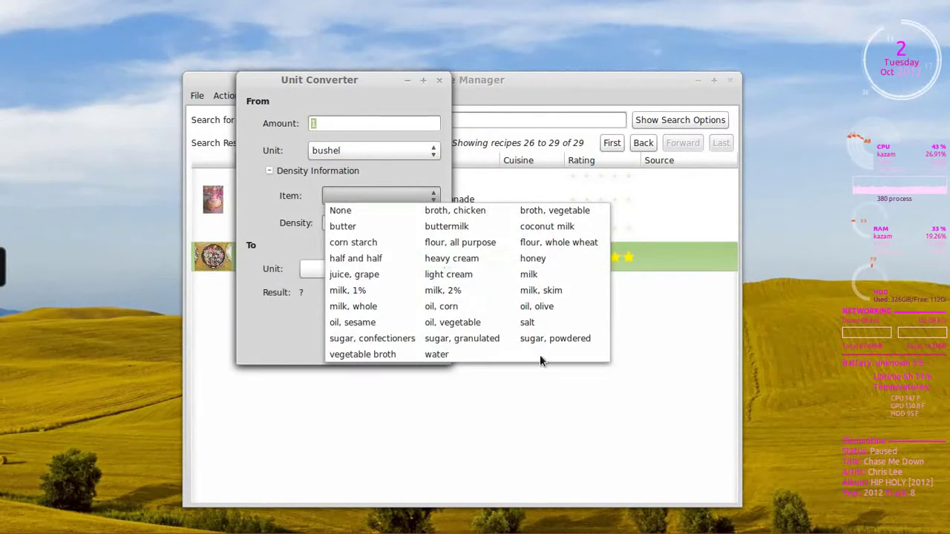
left_click(280, 179)
left_click(352, 151)
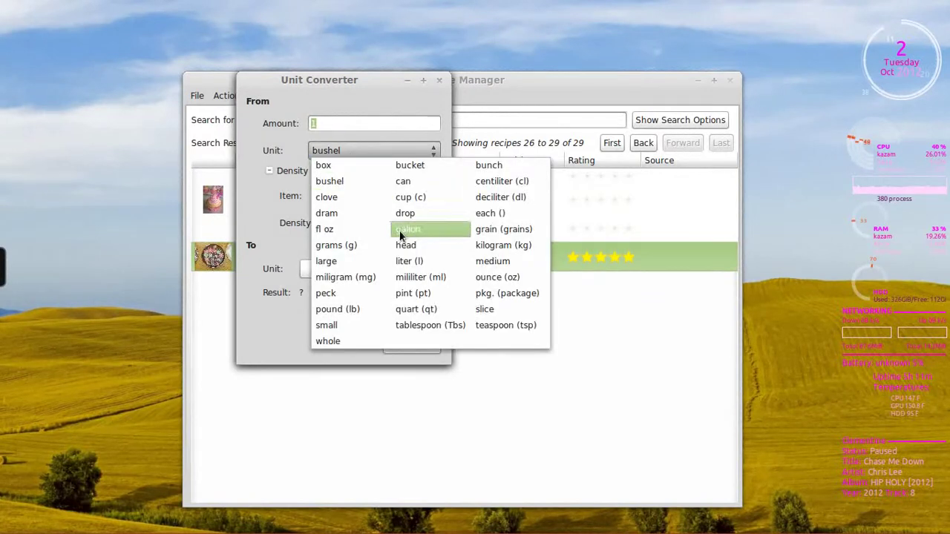
left_click(416, 293)
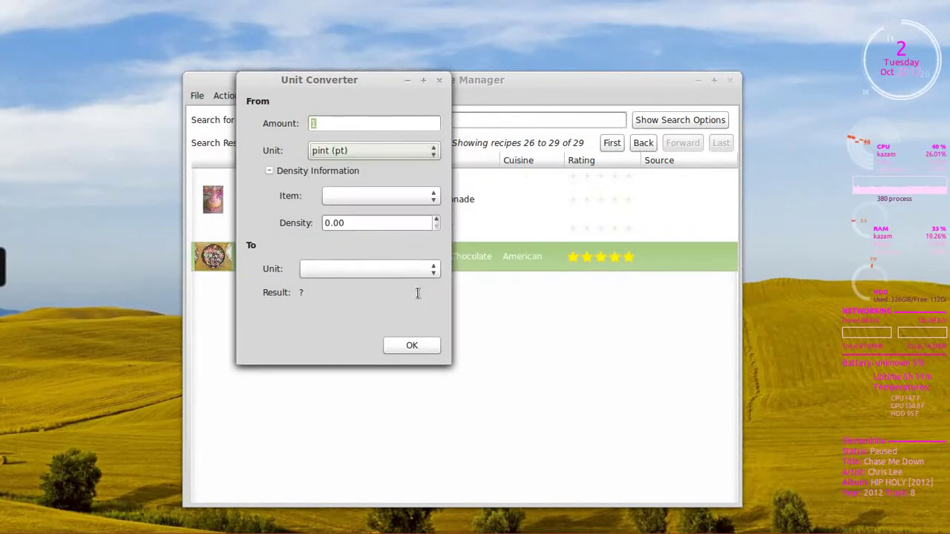
left_click(331, 270)
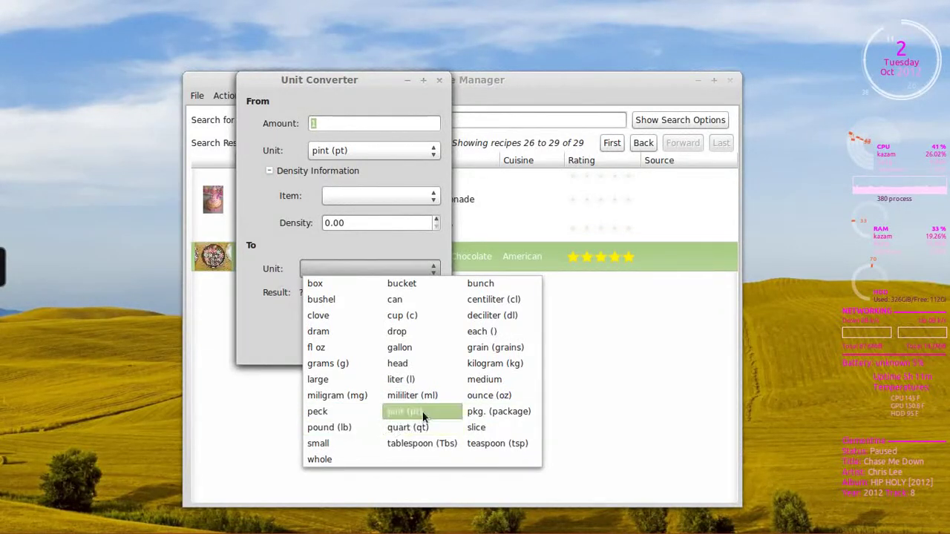
left_click(399, 318)
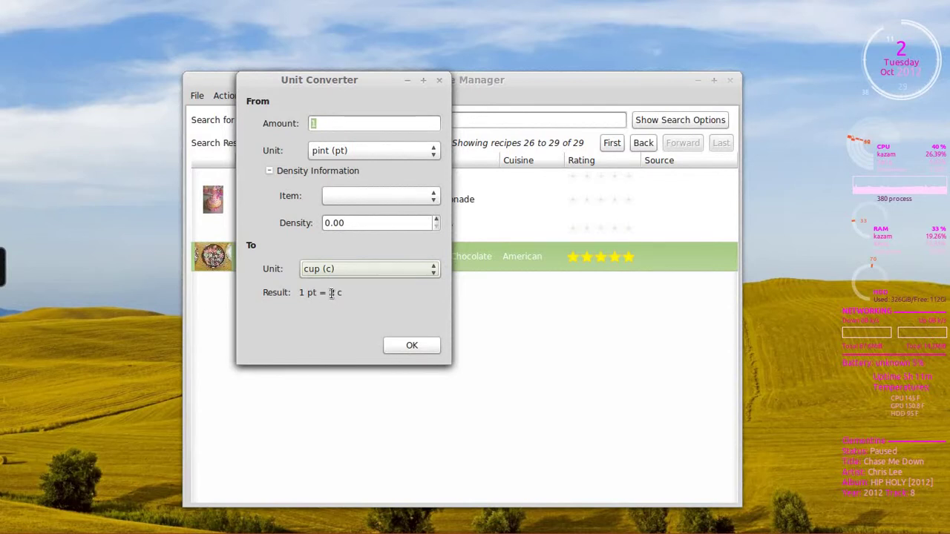
left_click(319, 129)
key("BackSpace")
type("5")
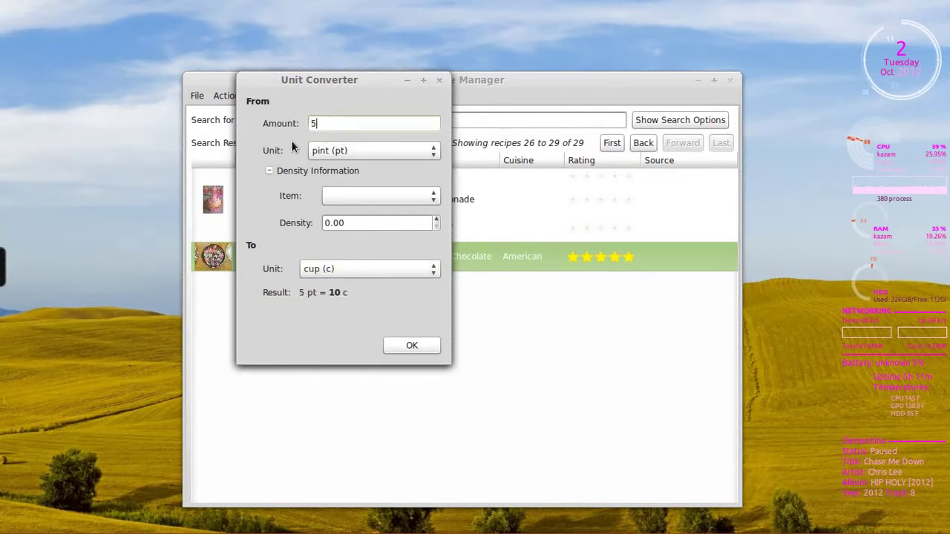
Convert 25 teaspoons to cups instead, giving 0.52 c.
left_click(325, 151)
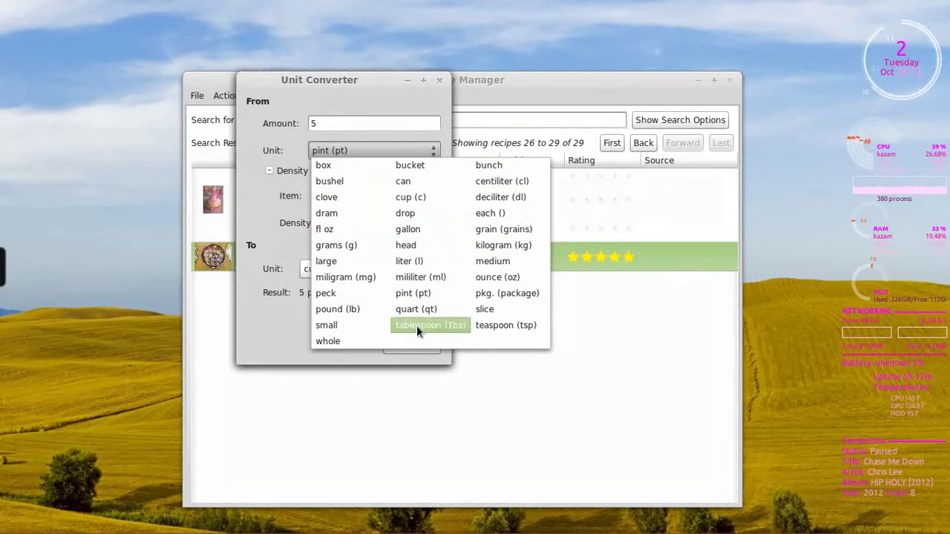
left_click(518, 323)
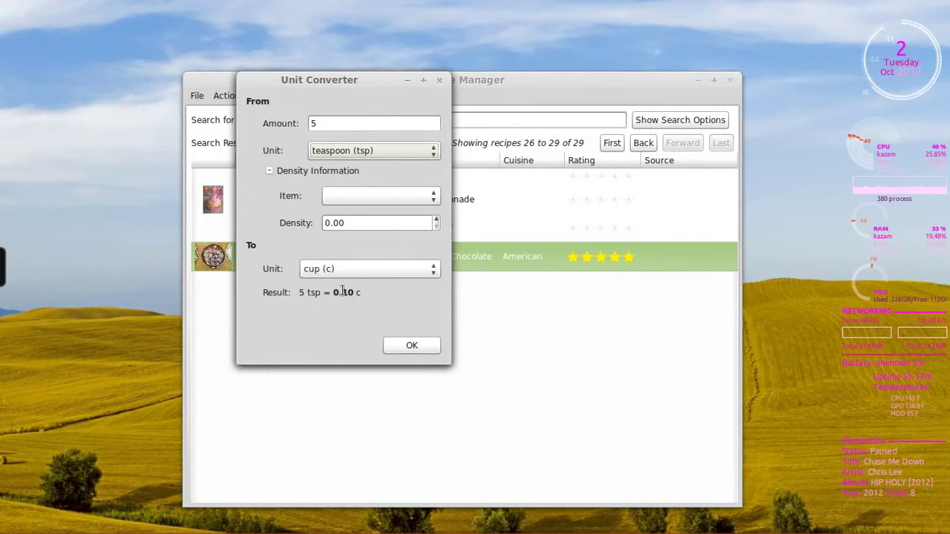
left_click(335, 124)
key("BackSpace")
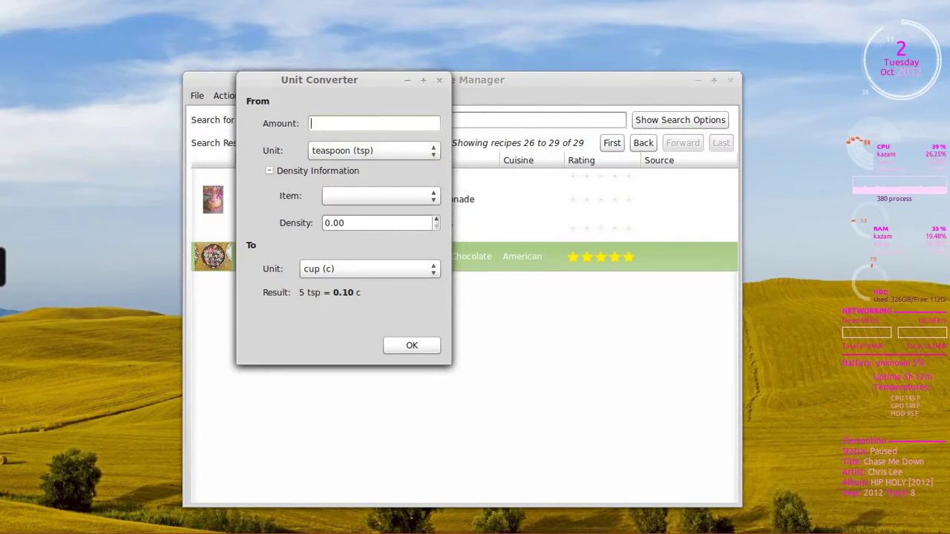
type("25")
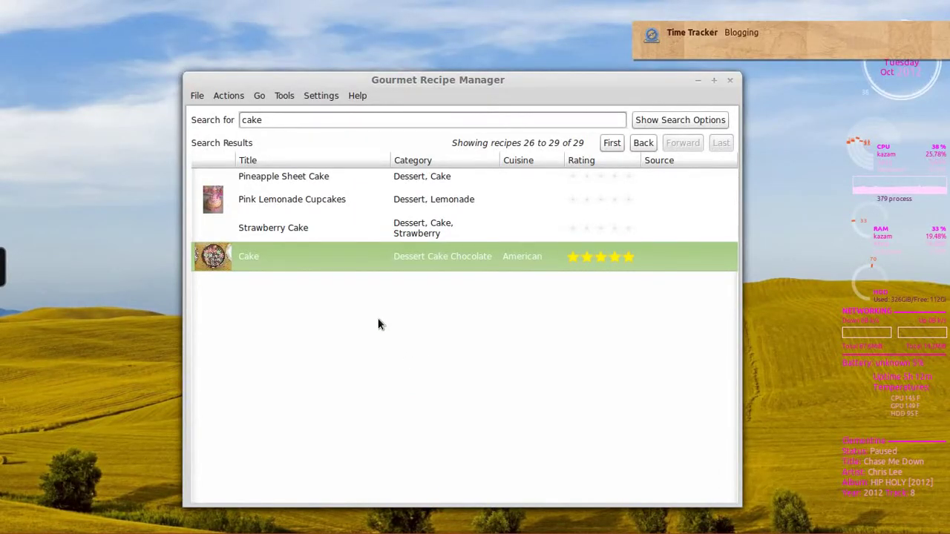
left_click(320, 96)
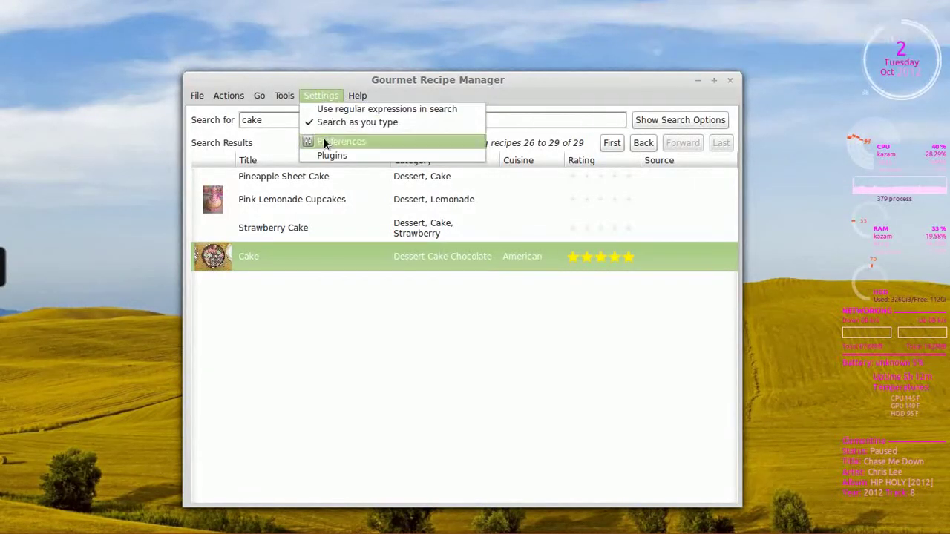
left_click(357, 142)
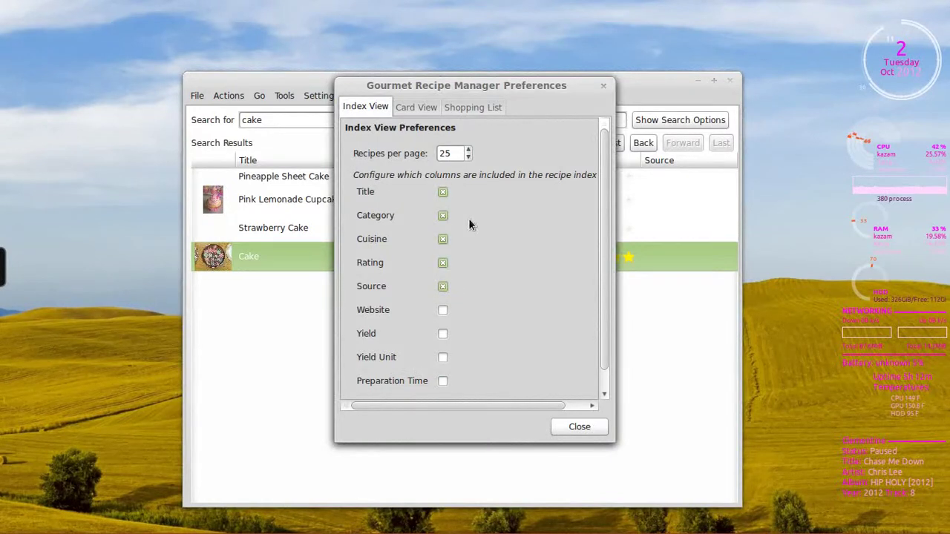
scroll(492, 244, "down", 1)
scroll(519, 260, "up", 1)
left_click_drag(605, 179, 609, 206)
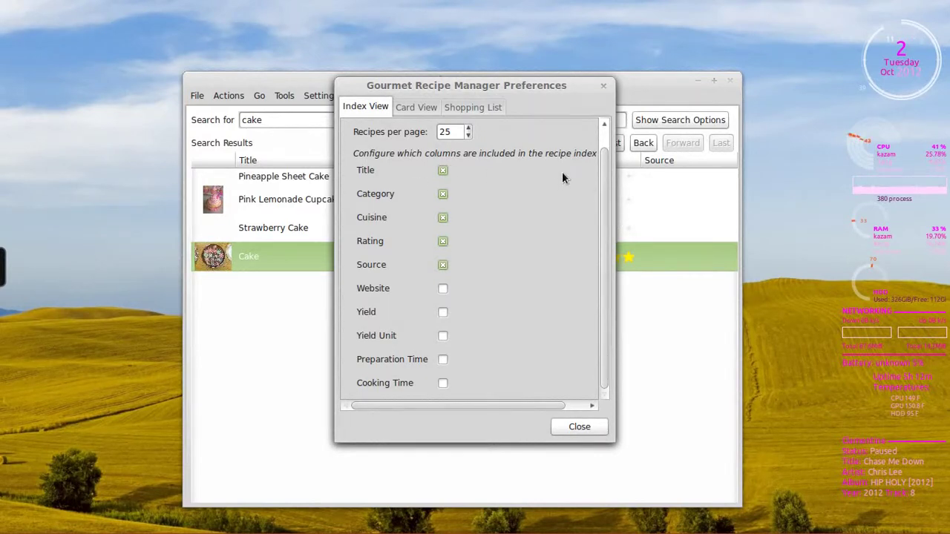
left_click_drag(500, 83, 541, 107)
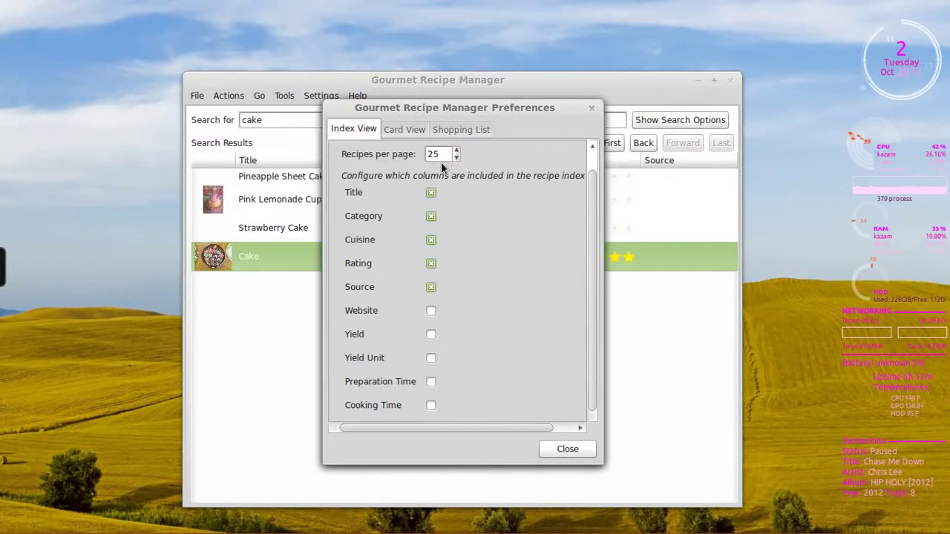
left_click(400, 130)
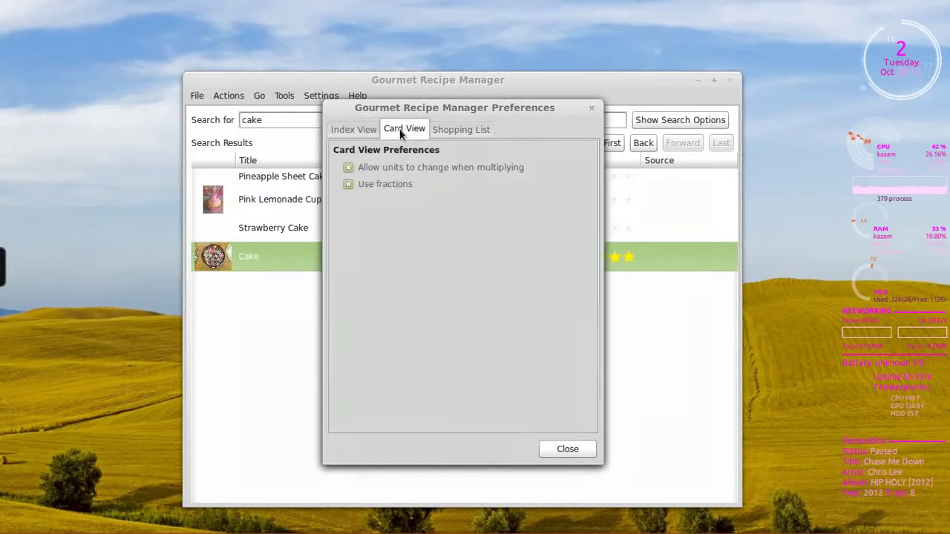
left_click(467, 127)
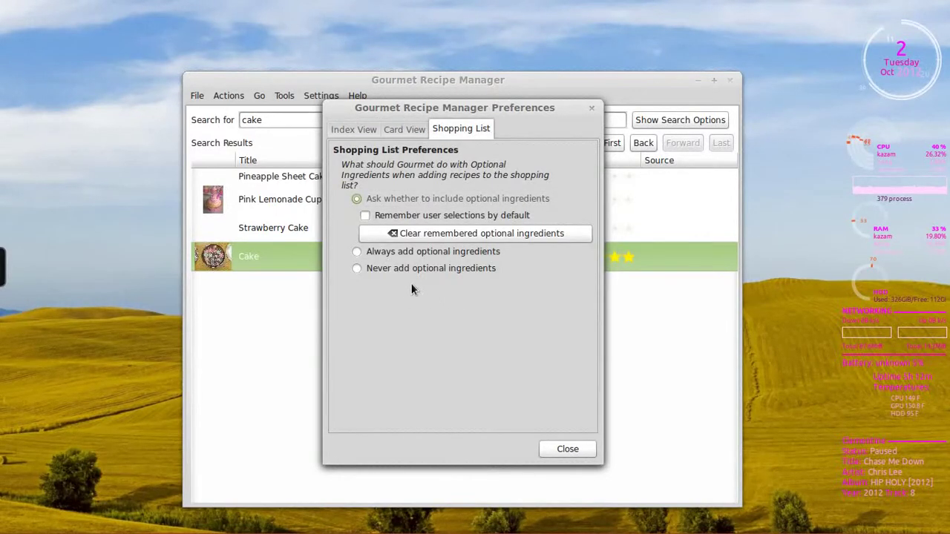
left_click(568, 451)
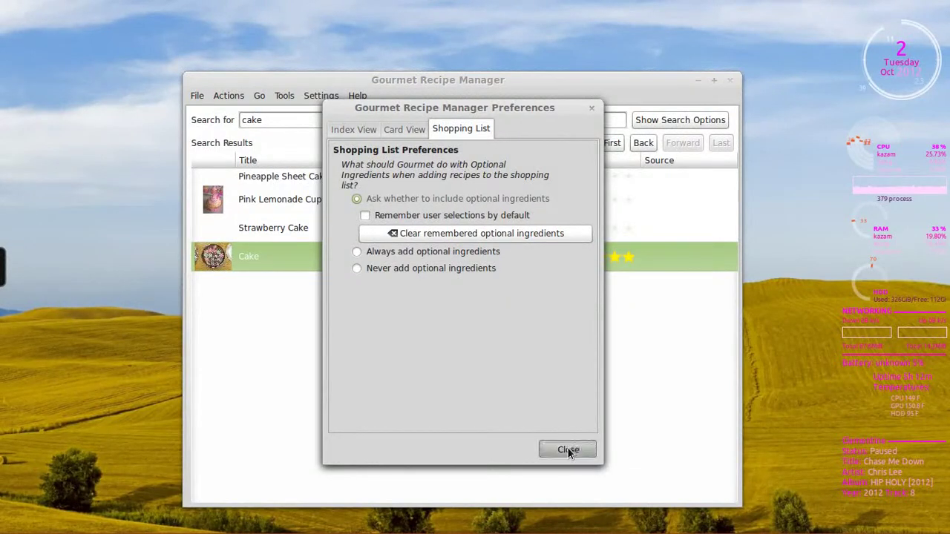
left_click(320, 95)
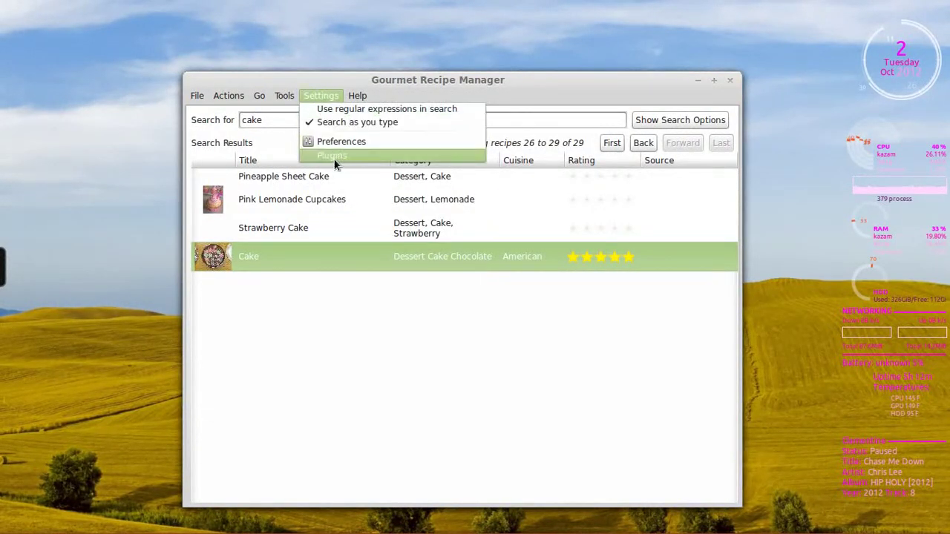
Activate the Browse Recipes main plugin, review the Tools and Importer/Exporter plugin lists, and close Plugins.
left_click(333, 156)
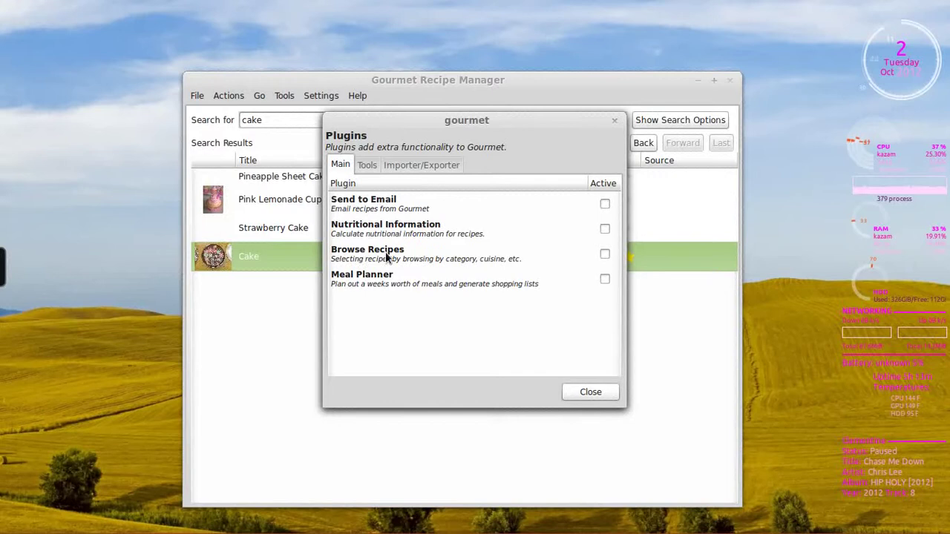
left_click(605, 254)
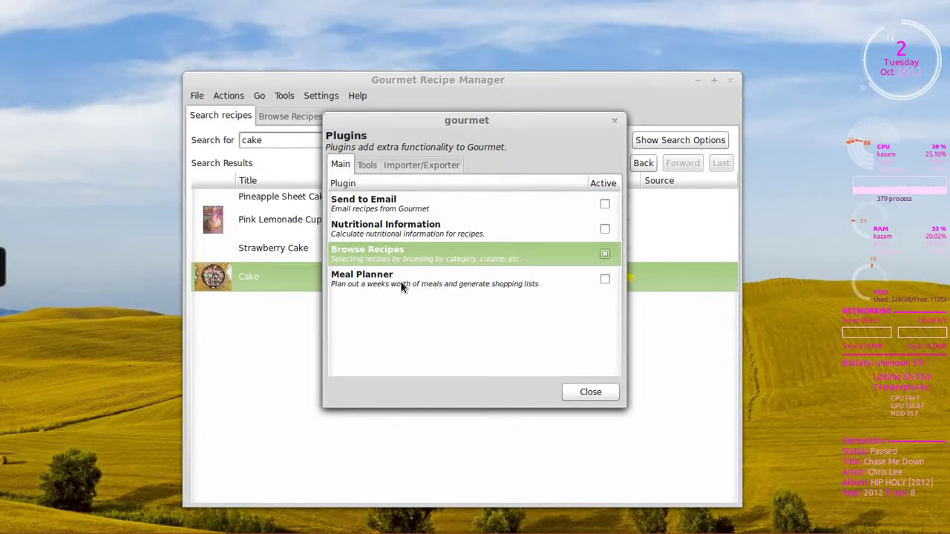
left_click(366, 165)
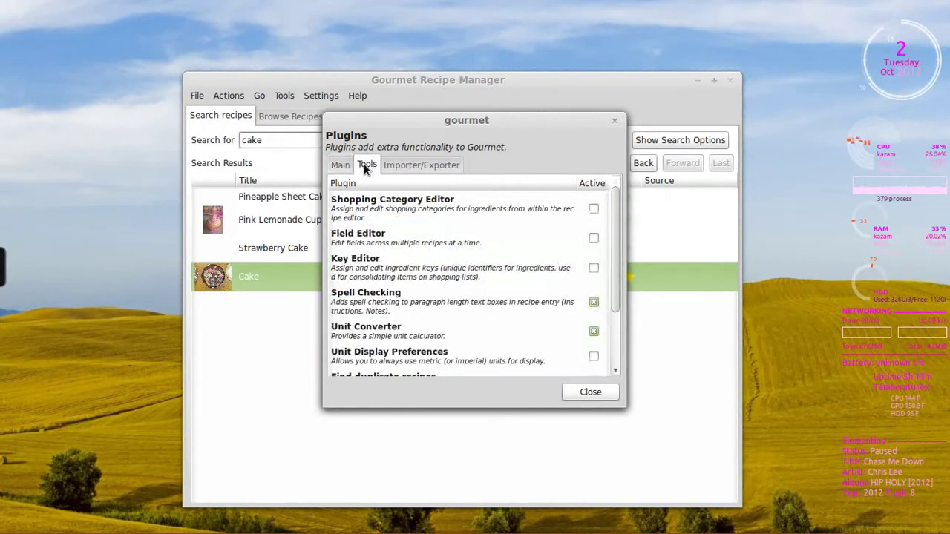
left_click_drag(612, 212, 608, 276)
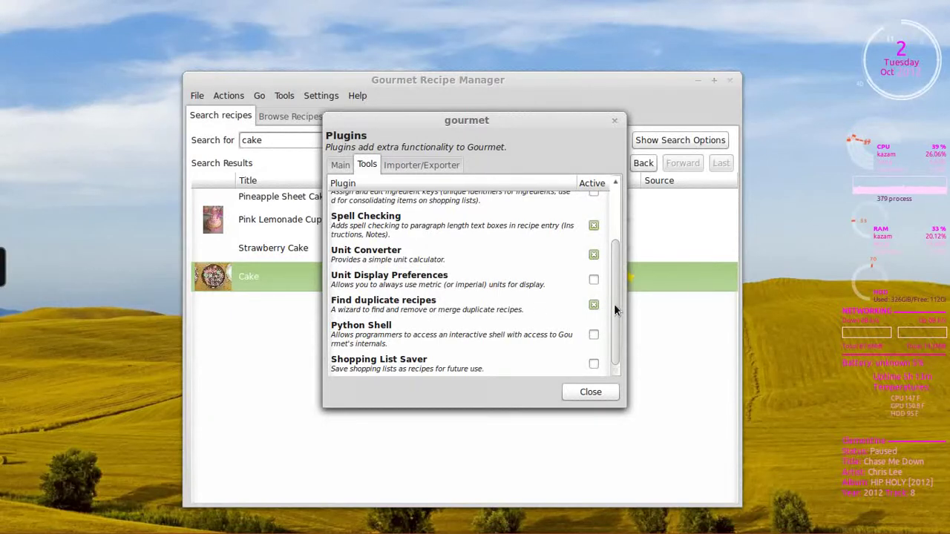
left_click_drag(614, 302, 613, 239)
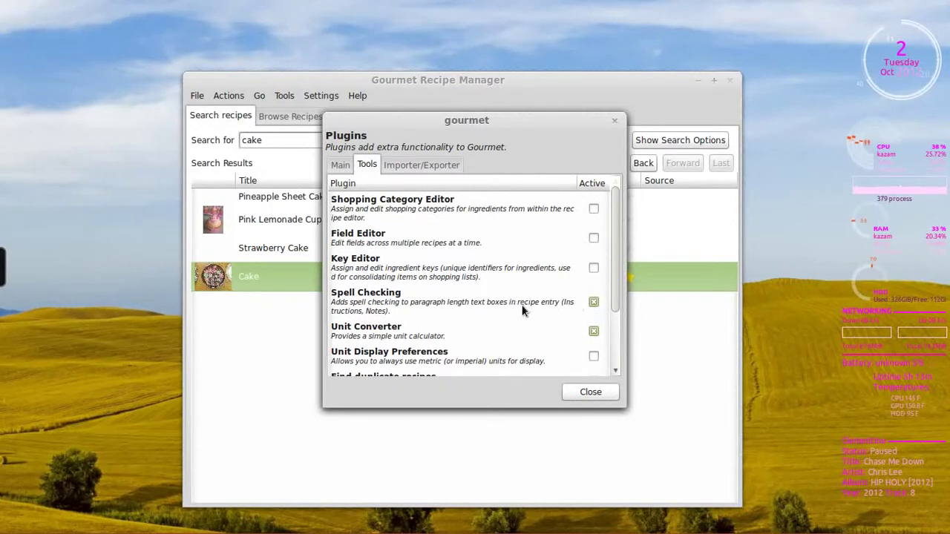
left_click(419, 162)
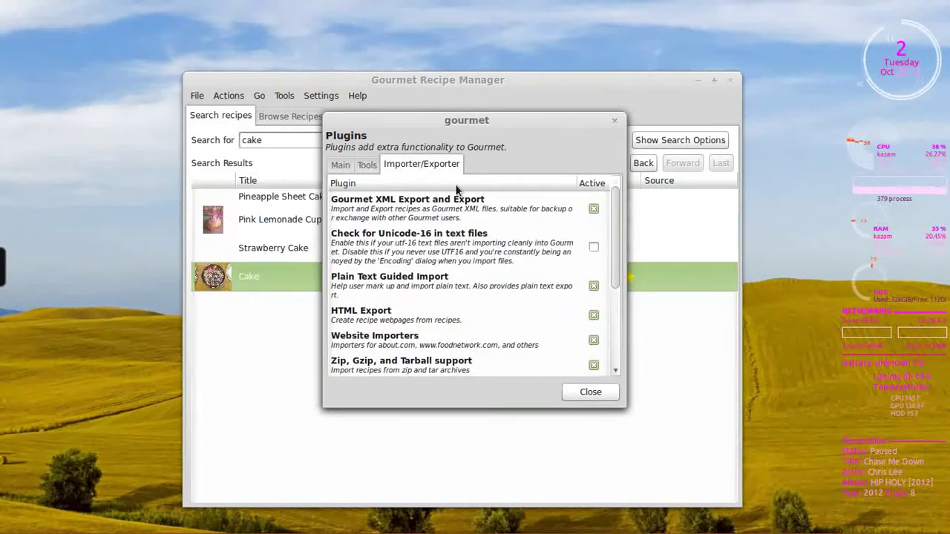
mouse_move(612, 238)
left_mouse_down()
mouse_move(612, 318)
mouse_move(611, 225)
left_mouse_up()
left_click(339, 165)
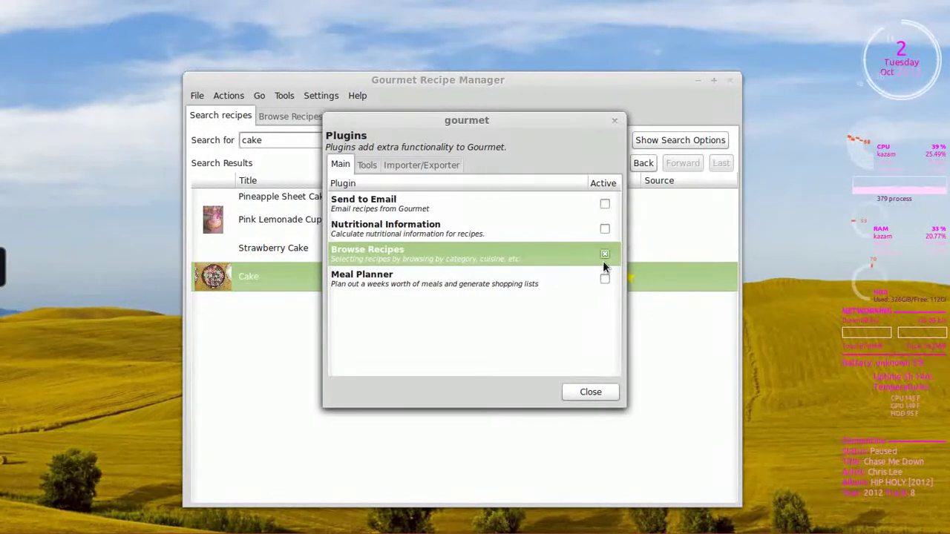
left_click(586, 393)
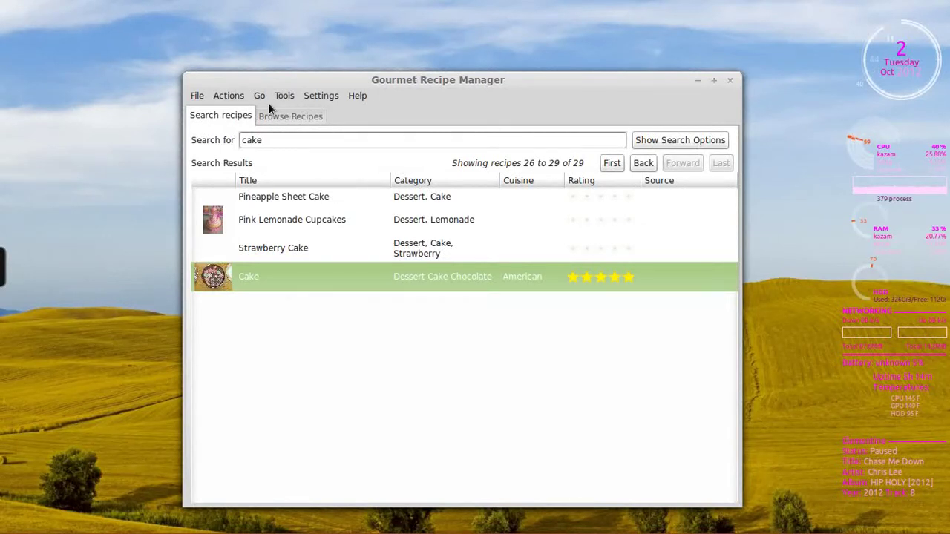
In Browse Recipes, group recipes by Preparation Time, from None (5) to 4 days (1).
left_click(289, 117)
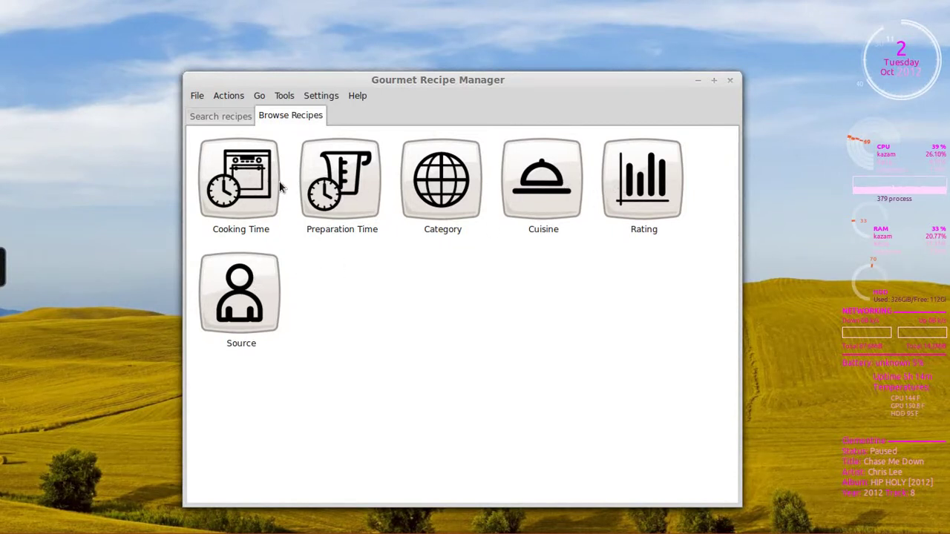
left_click(334, 180)
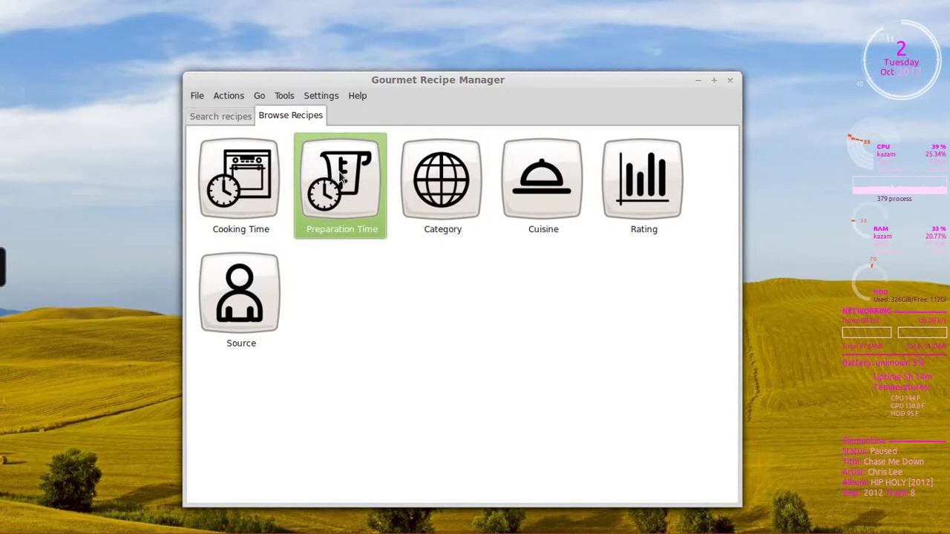
double_click(348, 167)
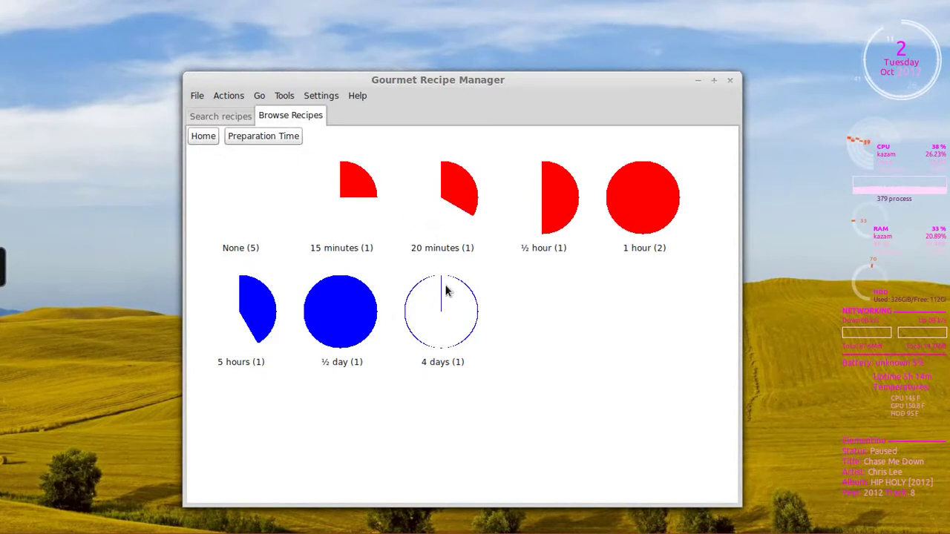
Look through the Category grouping list, then revisit the Preparation Time breakdown.
left_click(211, 141)
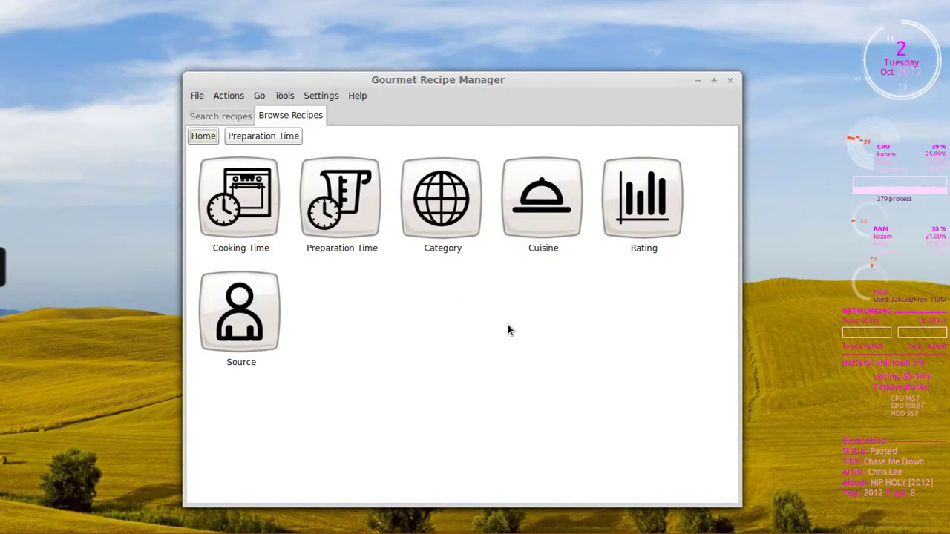
left_click(440, 215)
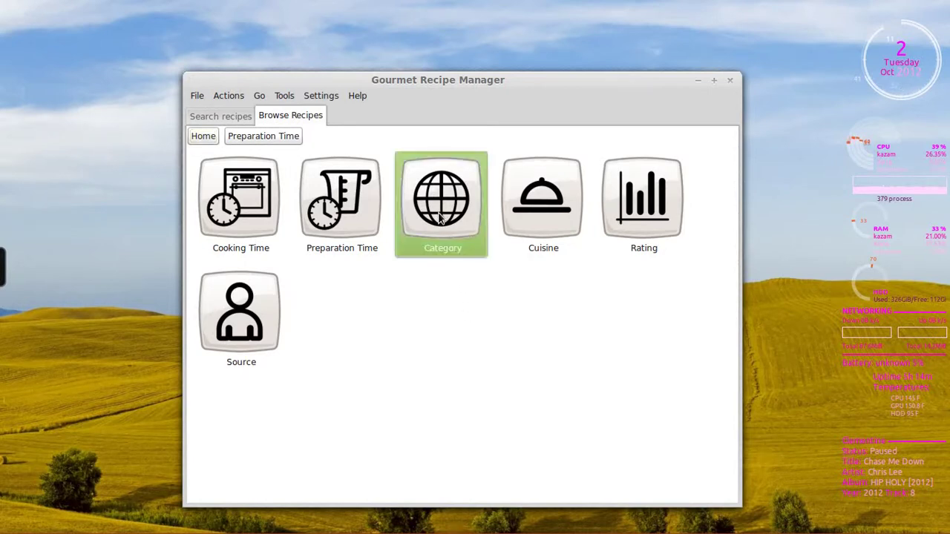
left_click(440, 216)
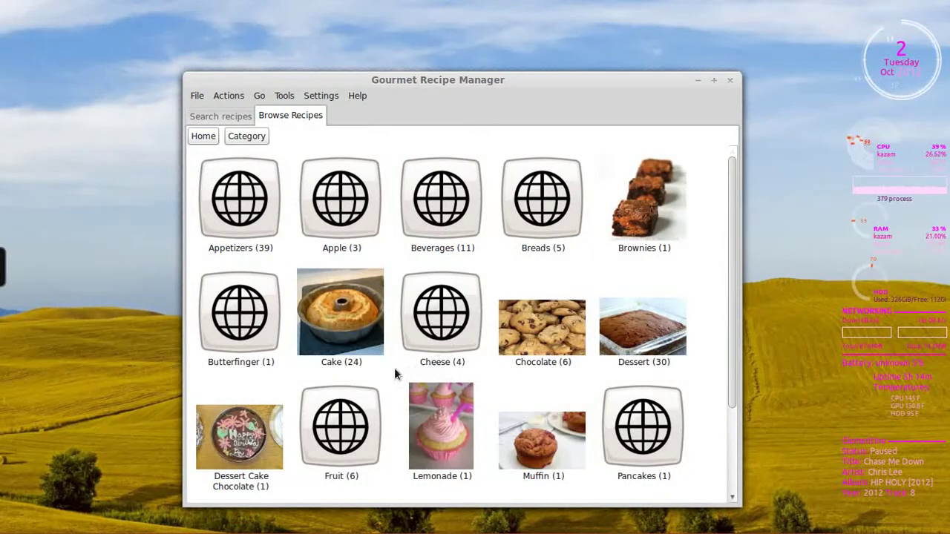
scroll(328, 285, "down", 3)
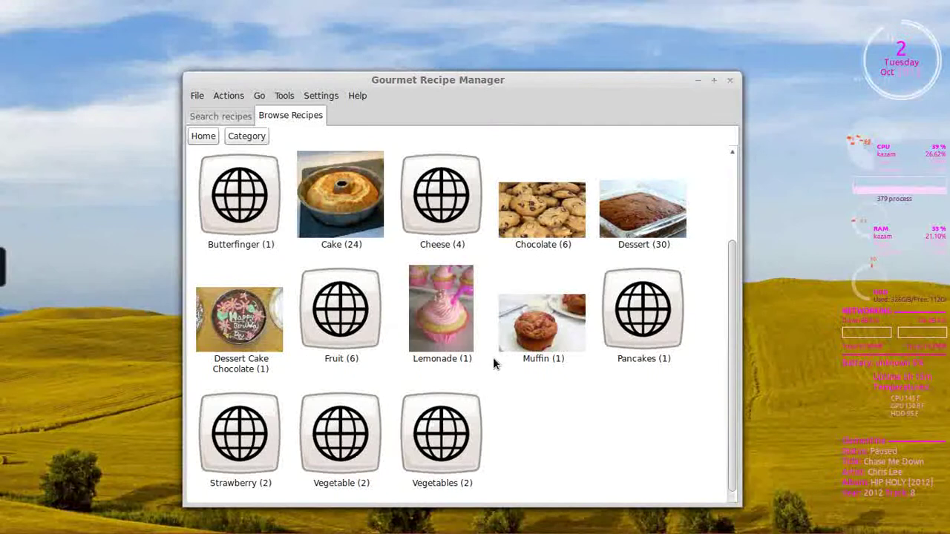
scroll(385, 318, "up", 3)
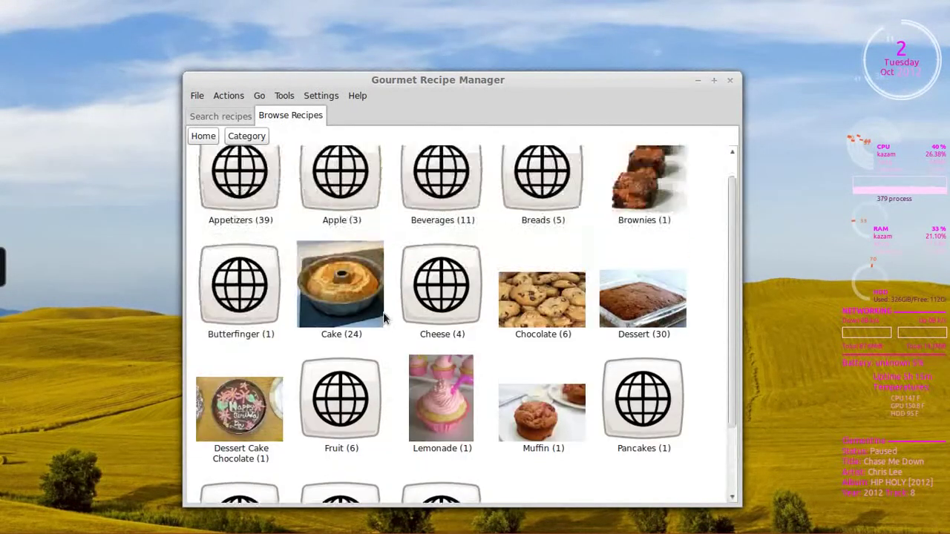
left_click(209, 136)
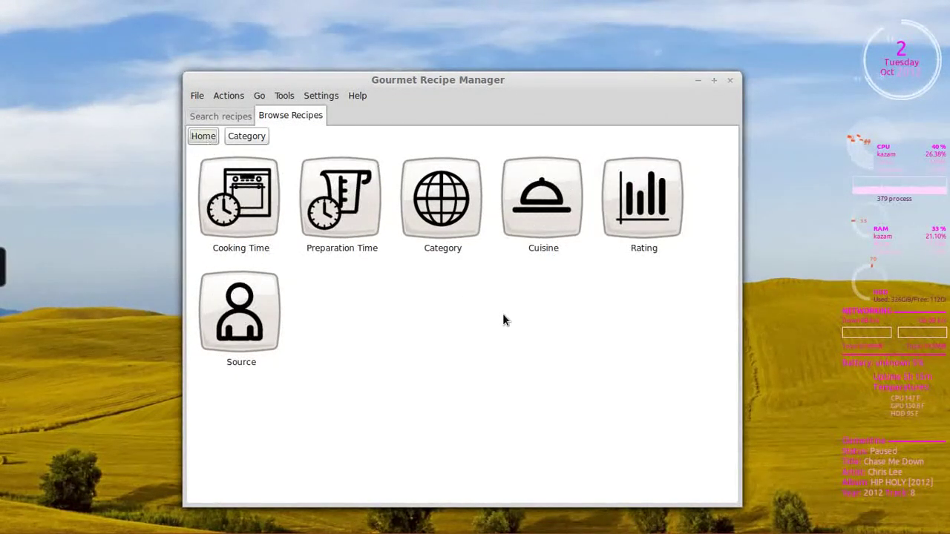
left_click(345, 201)
Try the Cuisine and Rating groupings, then return to the Category list.
left_click(219, 135)
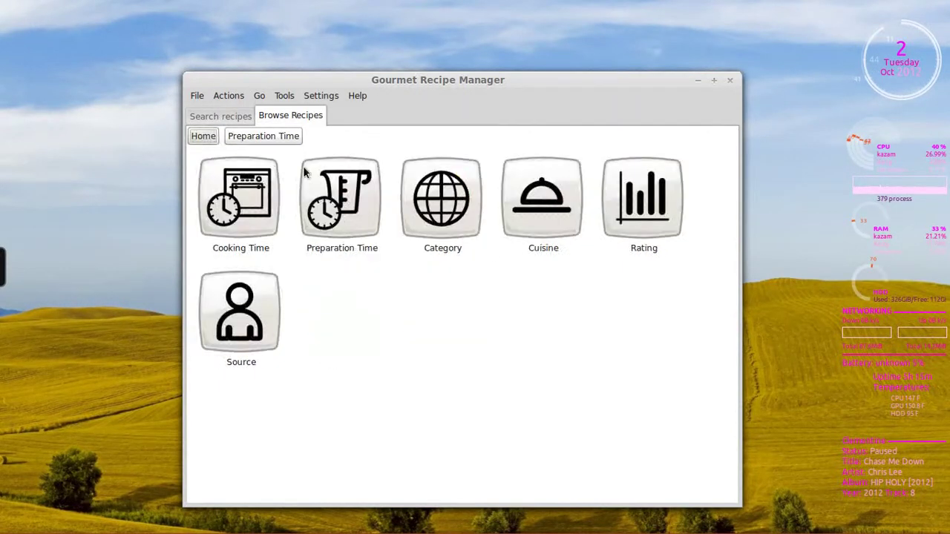
left_click(521, 201)
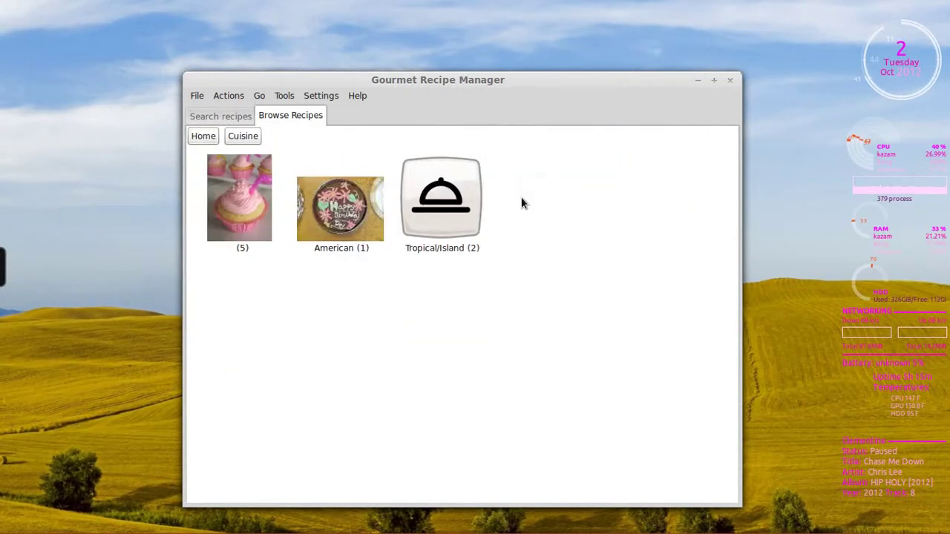
left_click(215, 136)
left_click(632, 201)
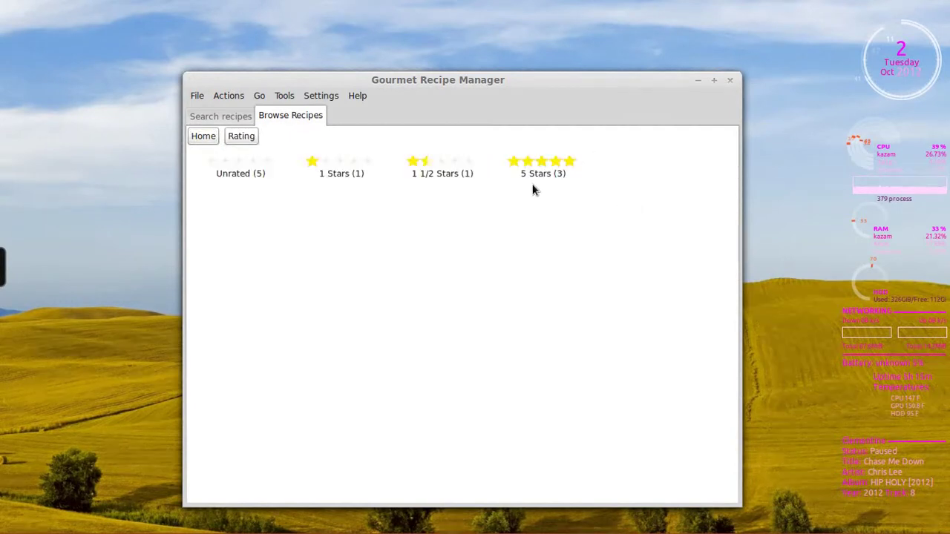
left_click(214, 136)
left_click(441, 204)
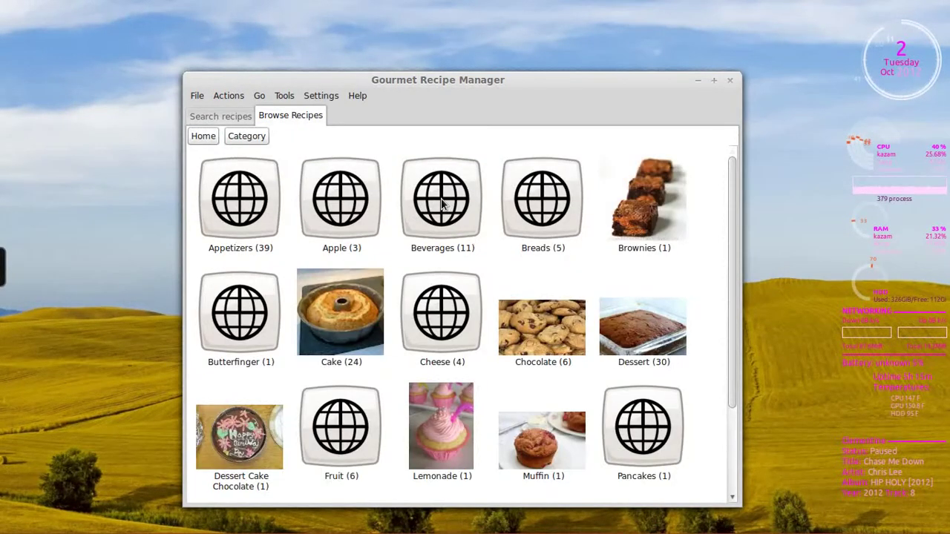
Open the Cake category and scroll through its cake recipes.
double_click(353, 335)
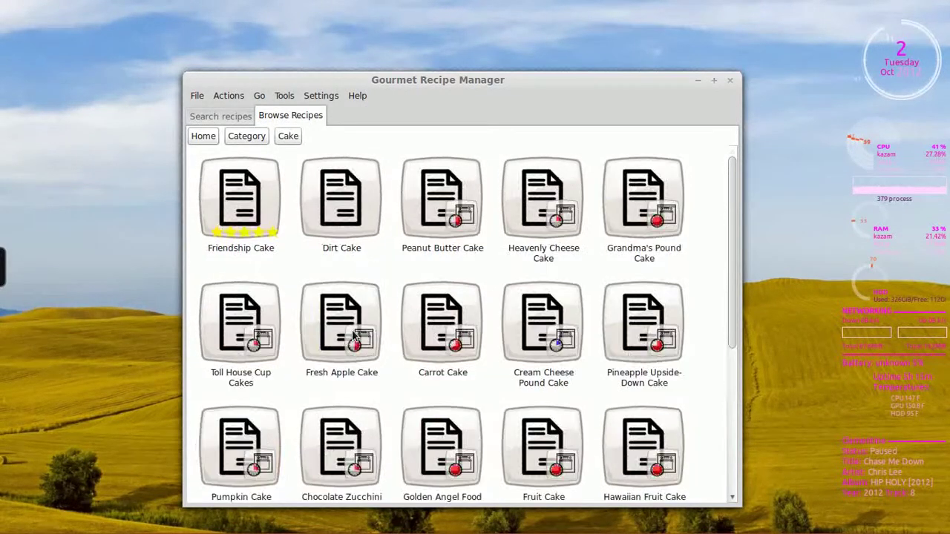
scroll(484, 383, "down", 3)
scroll(484, 383, "down", 4)
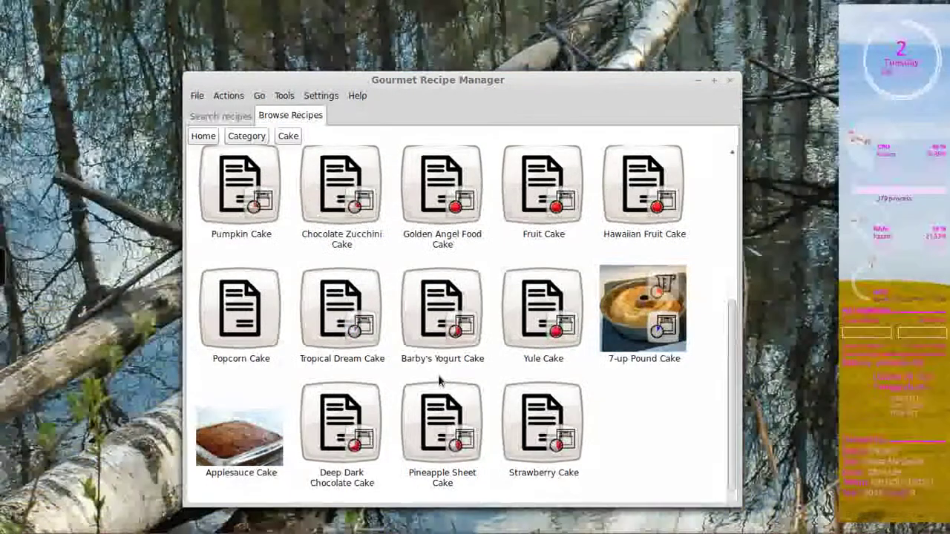
scroll(438, 374, "up", 4)
Open the Dessert category and scroll through all its recipes, including Friendship Cake and Strawberry Cake.
left_click(248, 135)
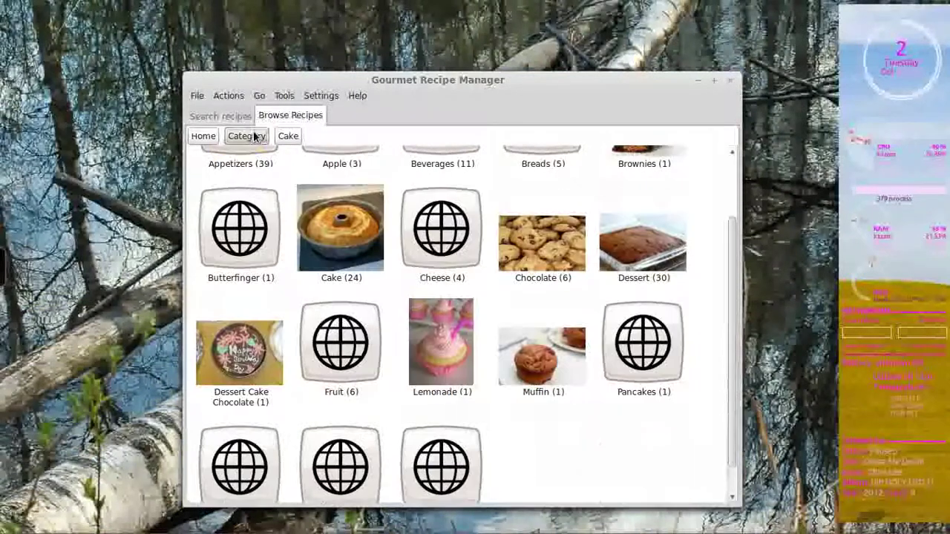
double_click(629, 269)
scroll(585, 364, "down", 5)
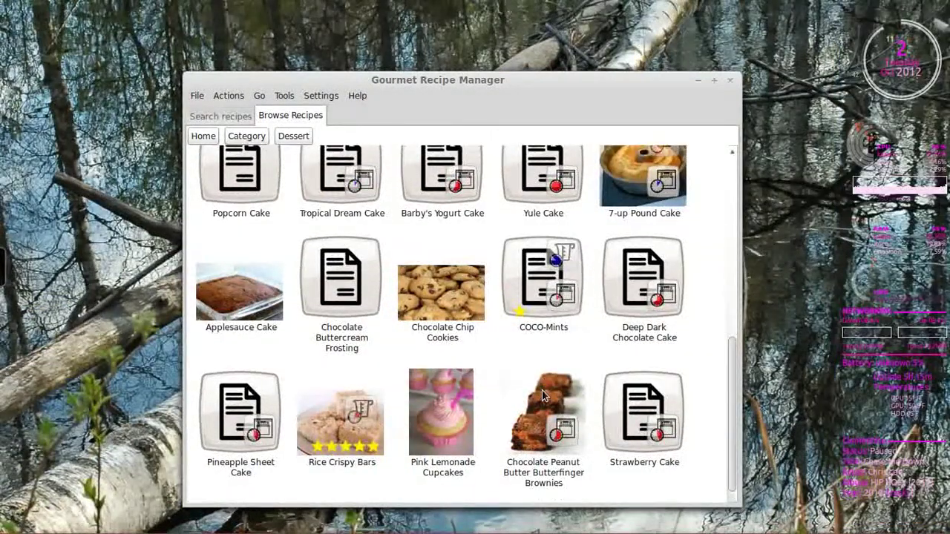
scroll(549, 348, "up", 1)
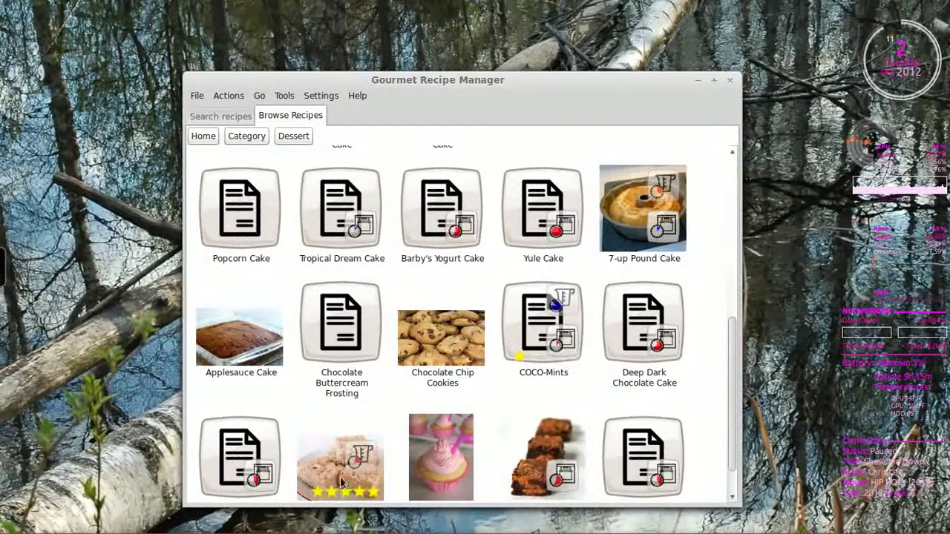
scroll(341, 483, "down", 1)
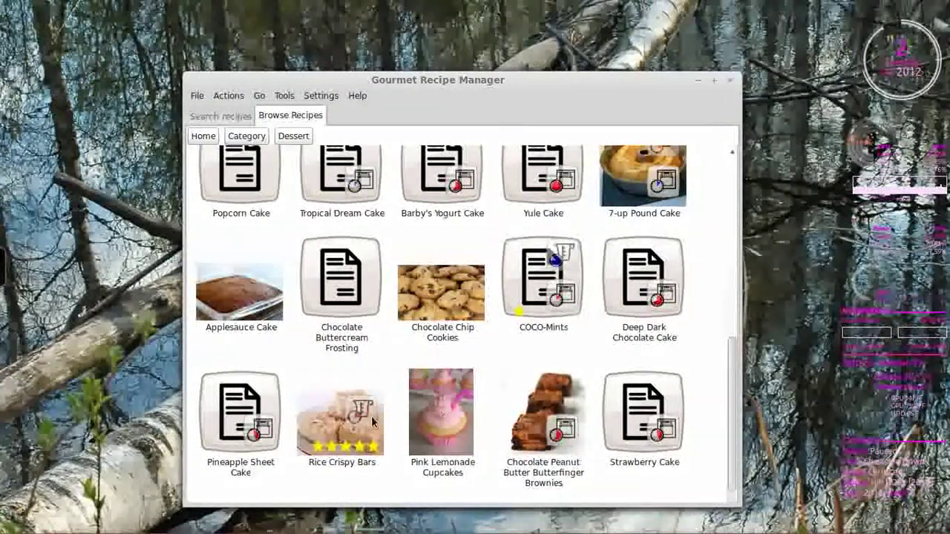
scroll(381, 417, "up", 4)
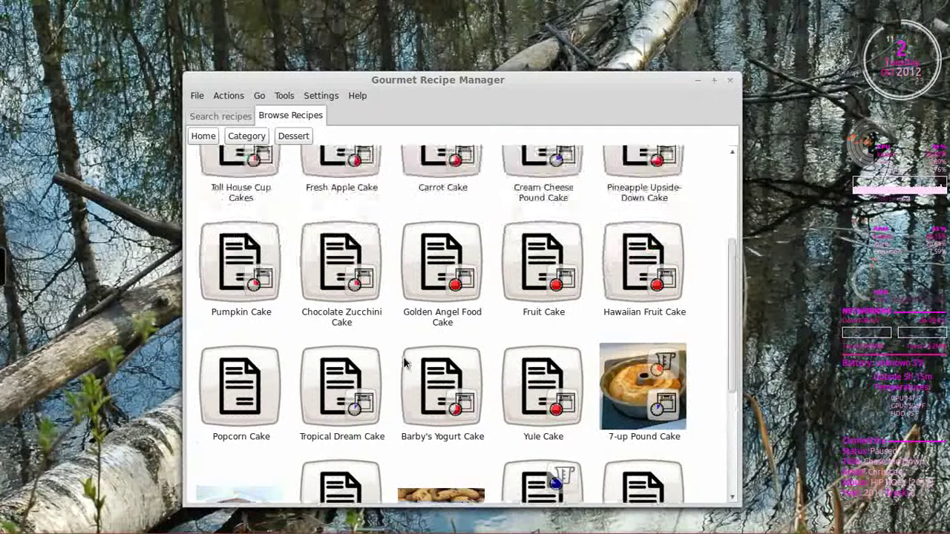
scroll(400, 371, "up", 1)
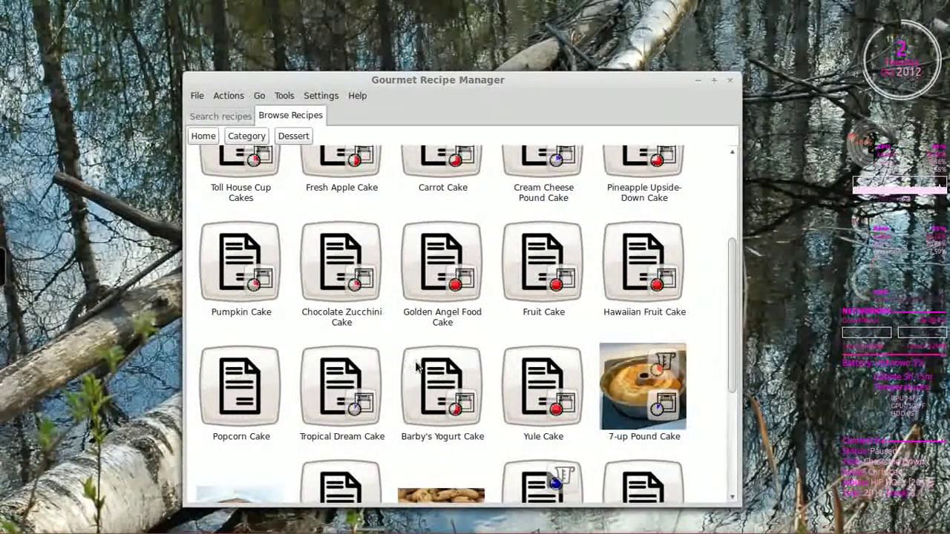
scroll(374, 343, "up", 3)
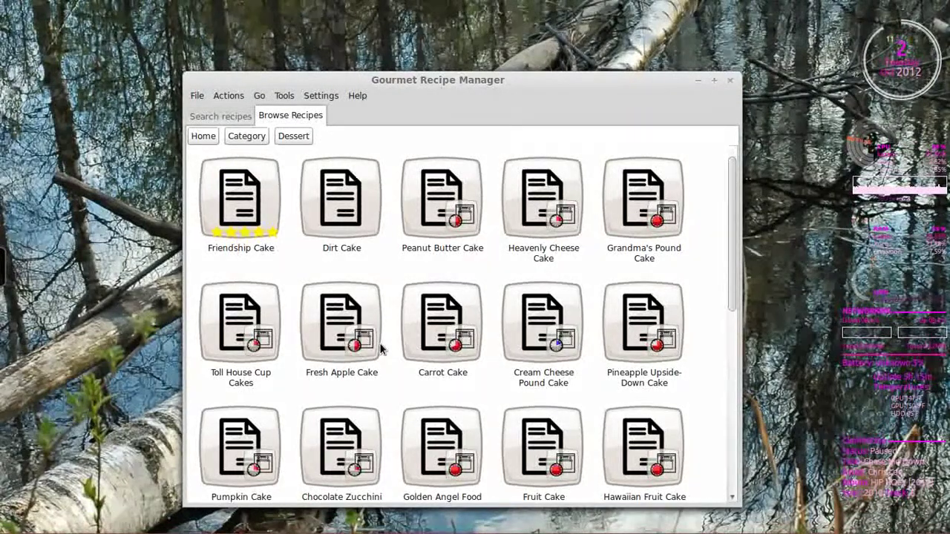
scroll(408, 349, "down", 5)
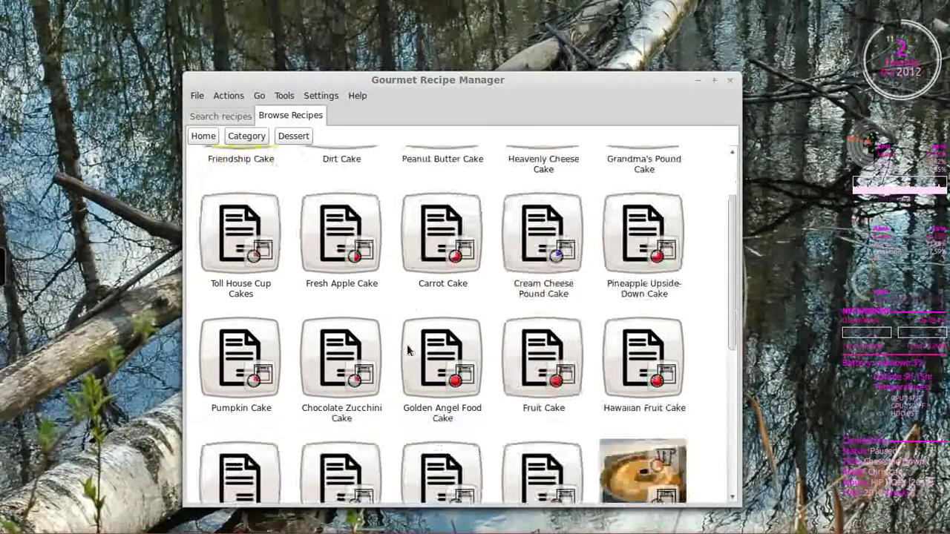
scroll(404, 348, "down", 1)
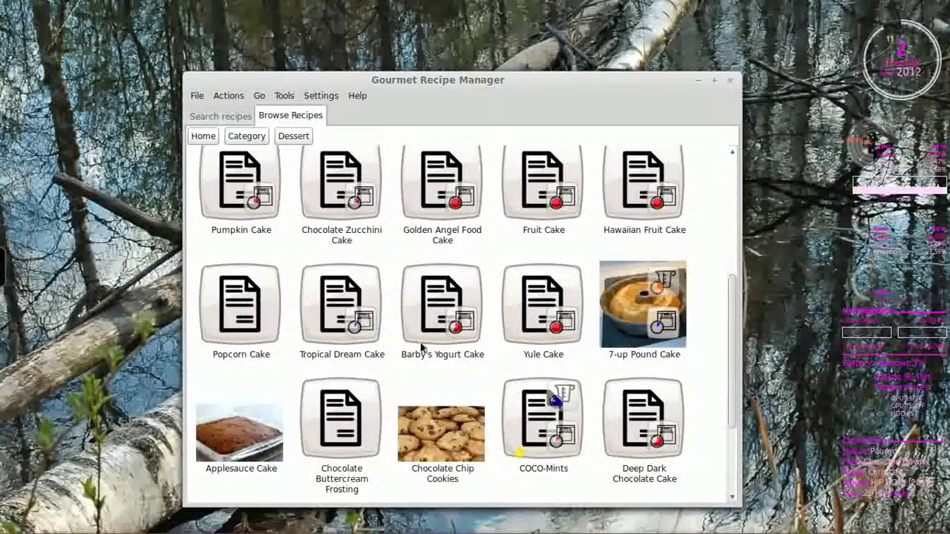
scroll(441, 421, "down", 3)
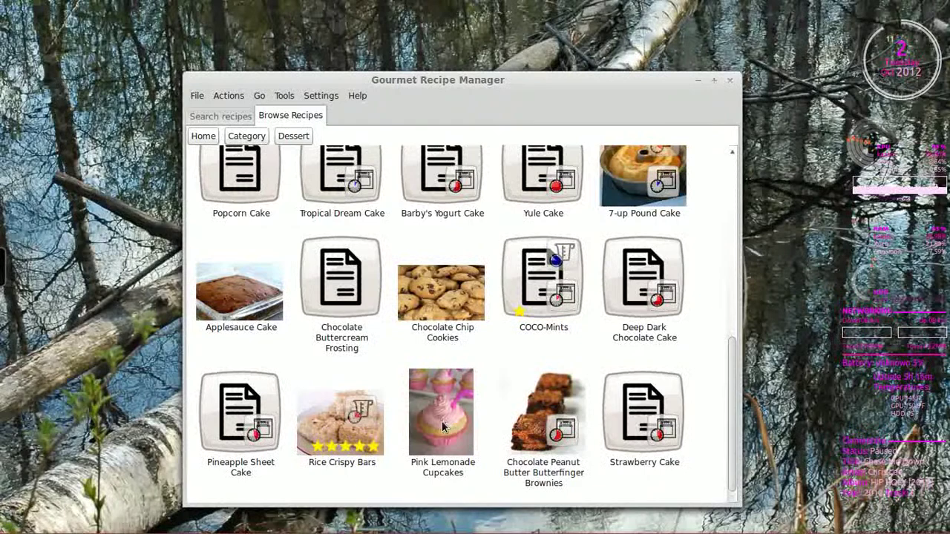
Open Pink Lemonade Cupcakes and scroll through its cupcake and lemon buttercream ingredients and instructions.
left_click(438, 421)
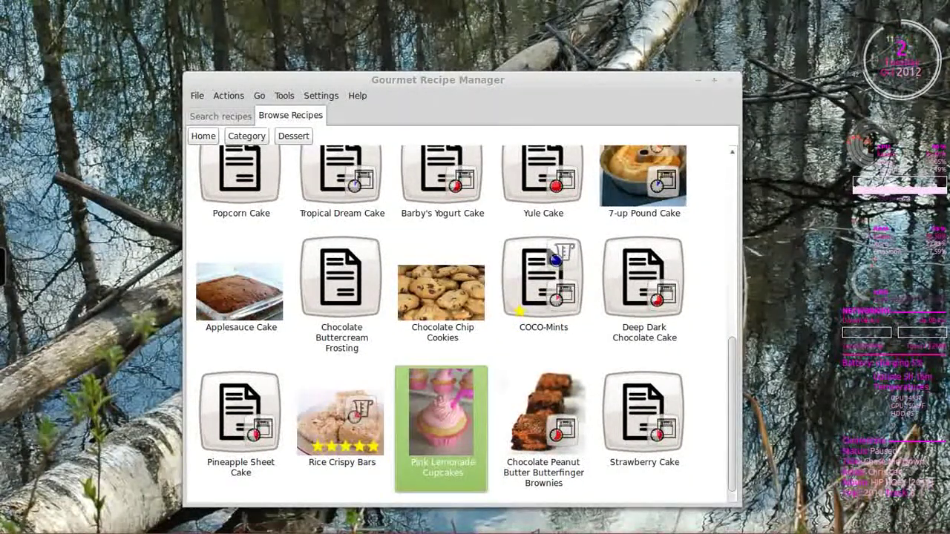
key("Return")
left_click_drag(355, 17, 560, 61)
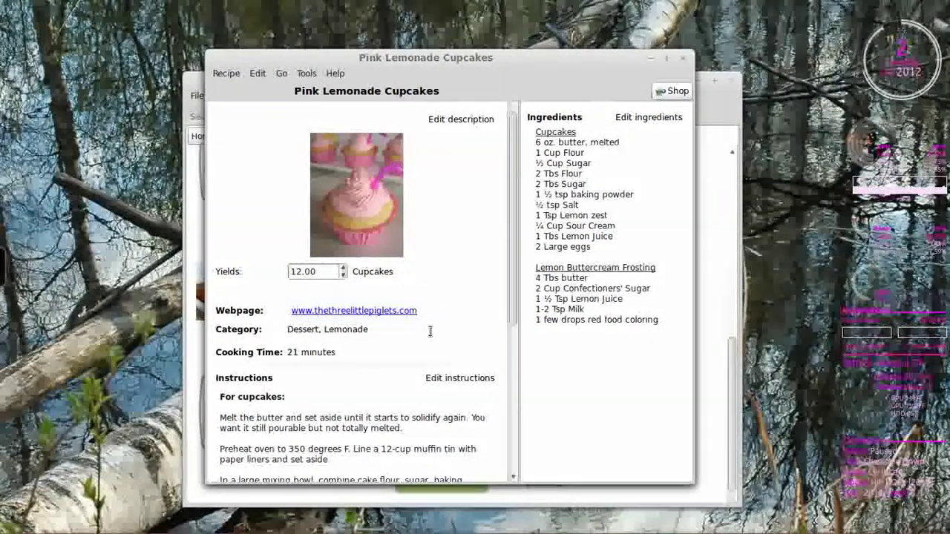
scroll(420, 335, "down", 5)
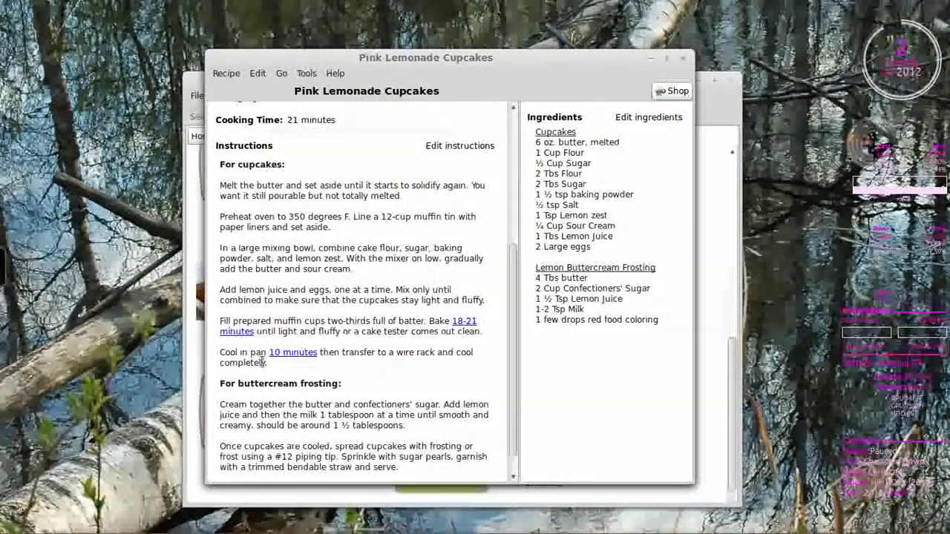
scroll(387, 383, "down", 2)
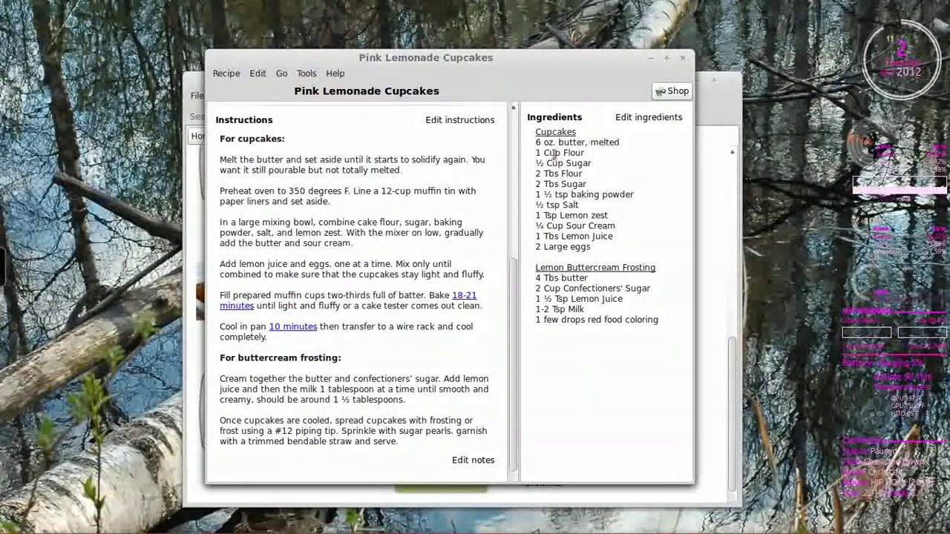
Close the cupcake recipe and start a new blank recipe on its Ingredients list.
left_click(683, 58)
left_click(197, 95)
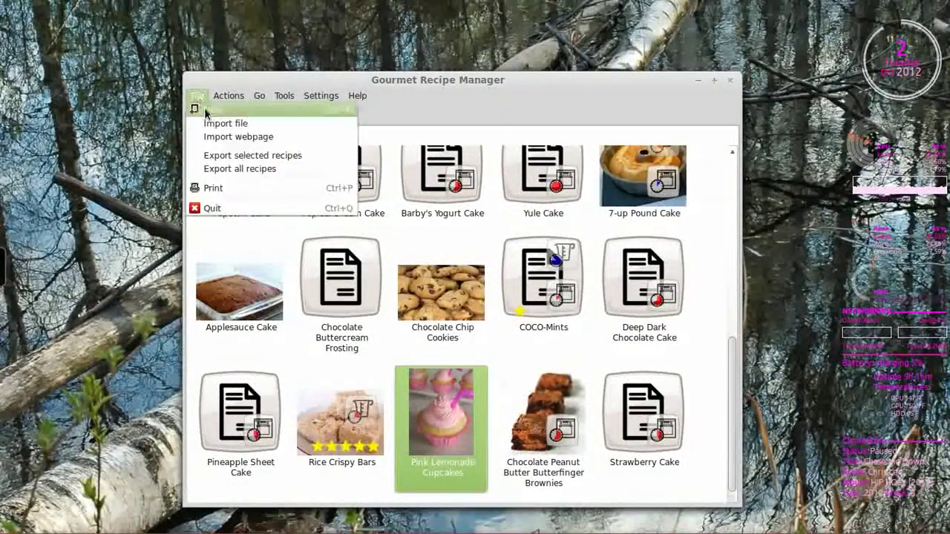
left_click(205, 112)
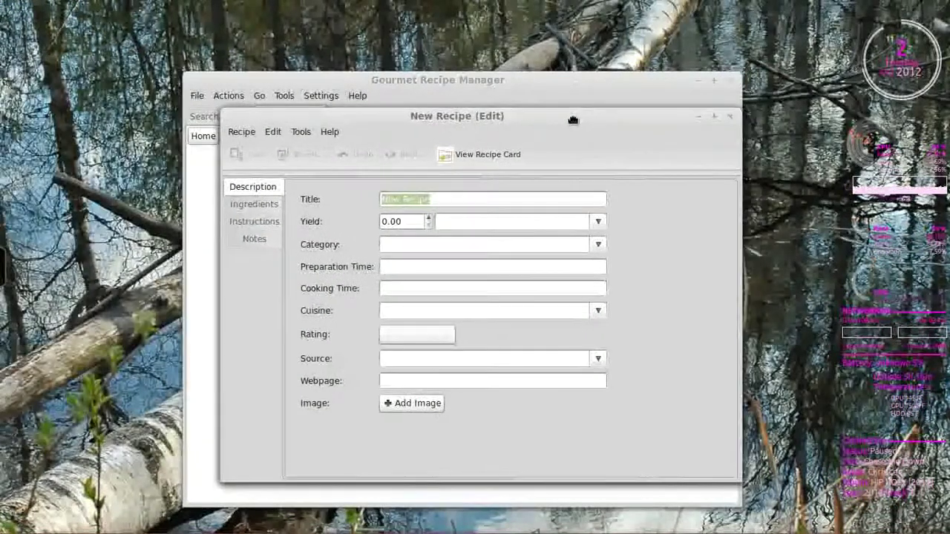
left_click(253, 245)
left_click(259, 229)
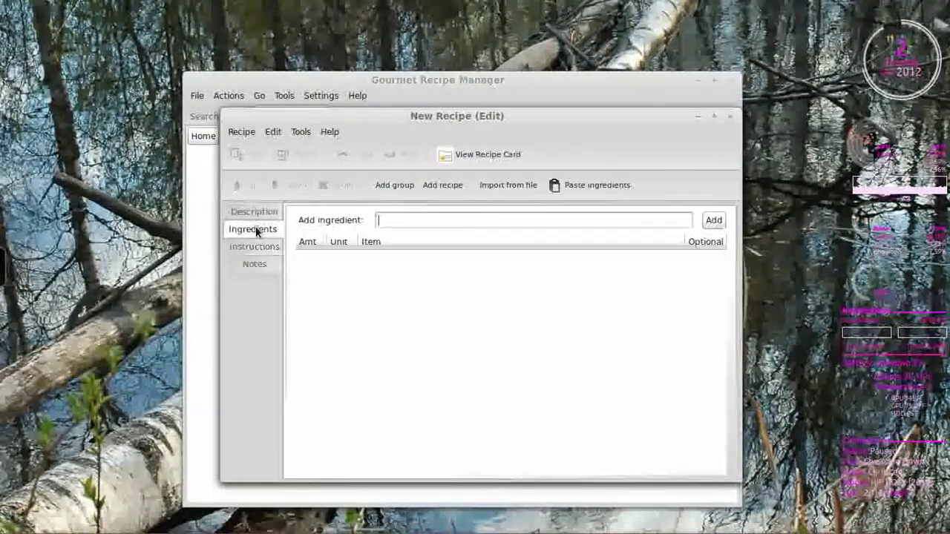
Create a Cake ingredient group and add 1 cup flour to it.
left_click(389, 187)
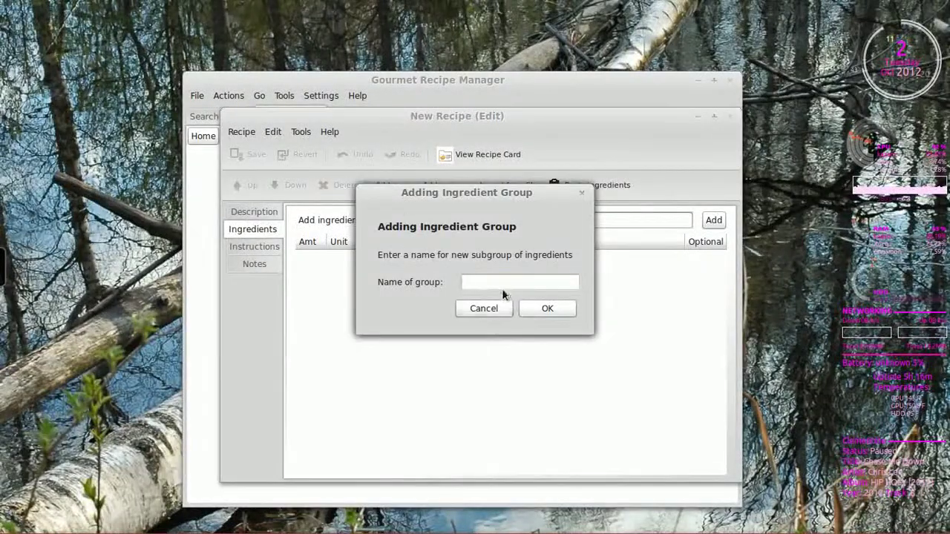
type("Cake")
key("Return")
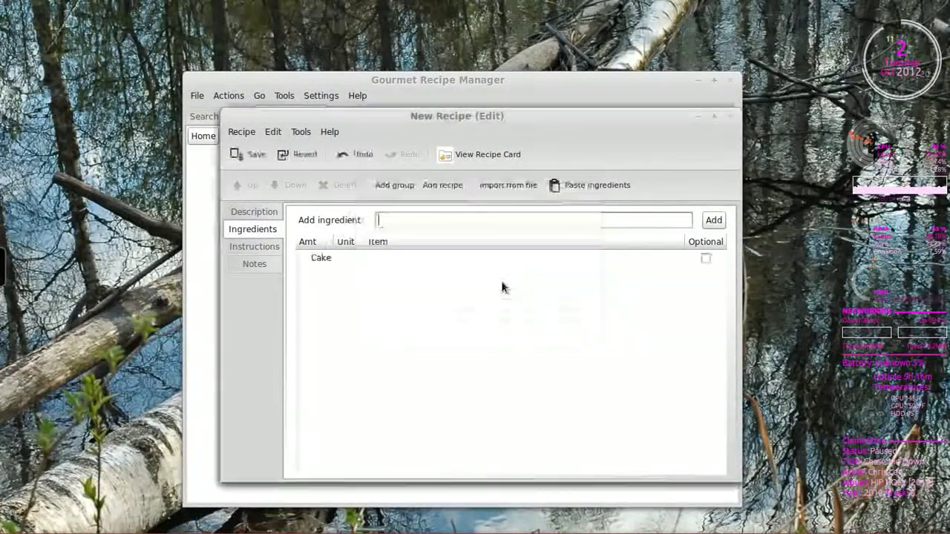
left_click(329, 258)
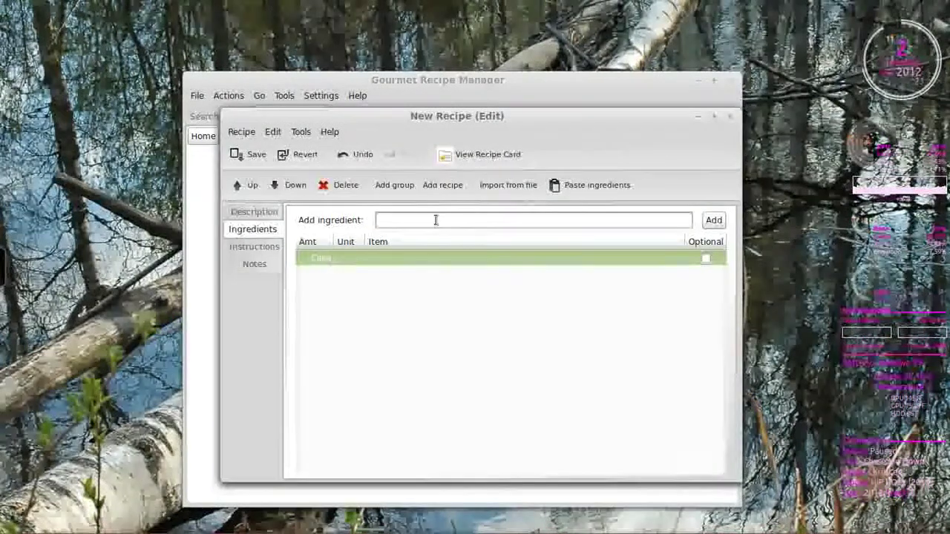
type("1 ")
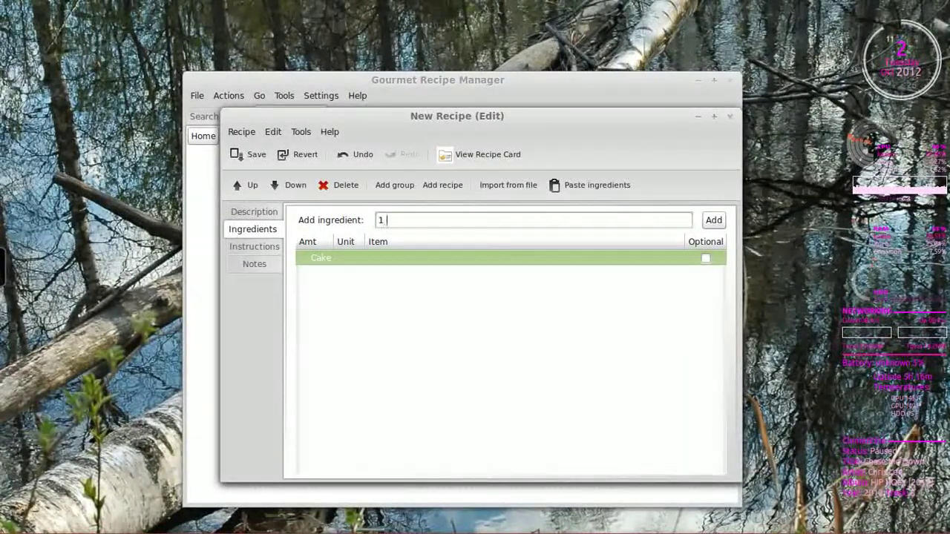
type("cuip flour")
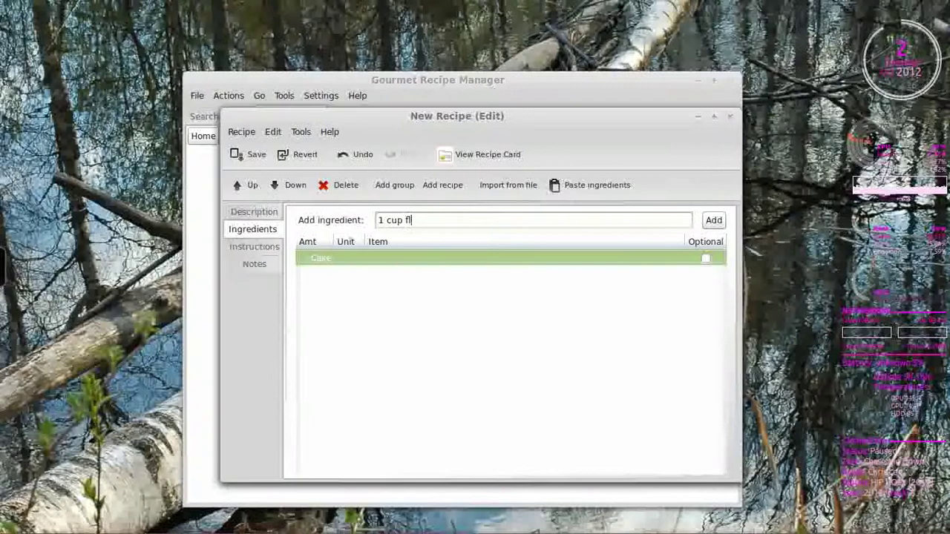
key("Return")
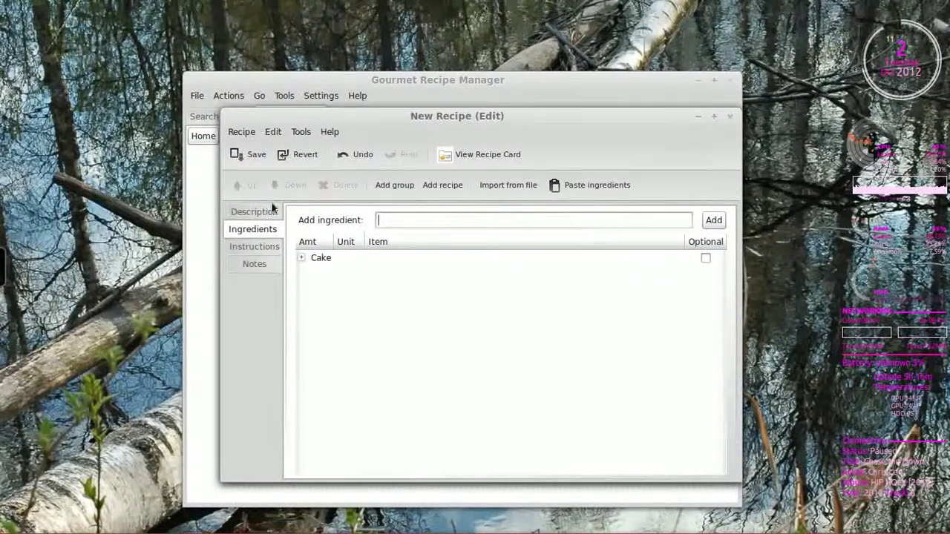
Add 1 cup sugar and move it into the Cake group.
left_click(301, 257)
left_click(328, 259)
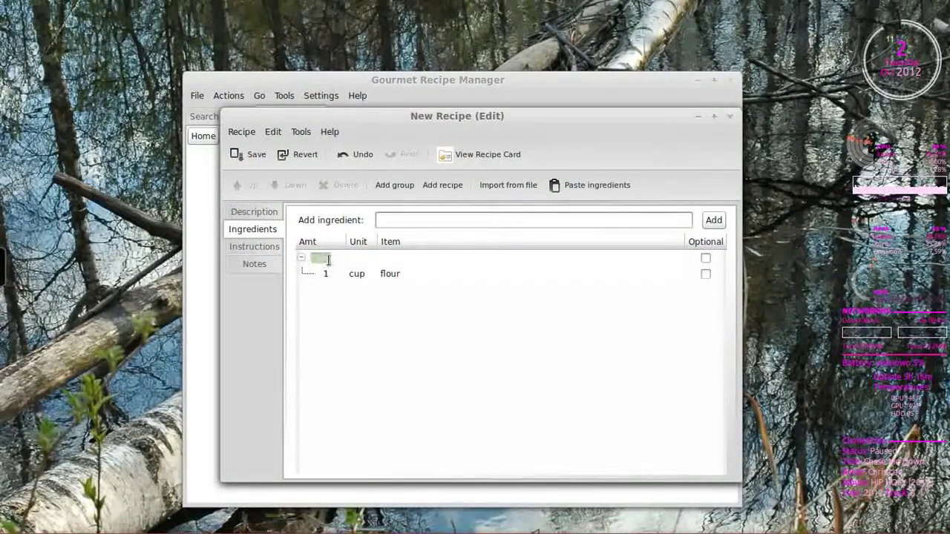
left_click(450, 217)
type("1 cup sugar")
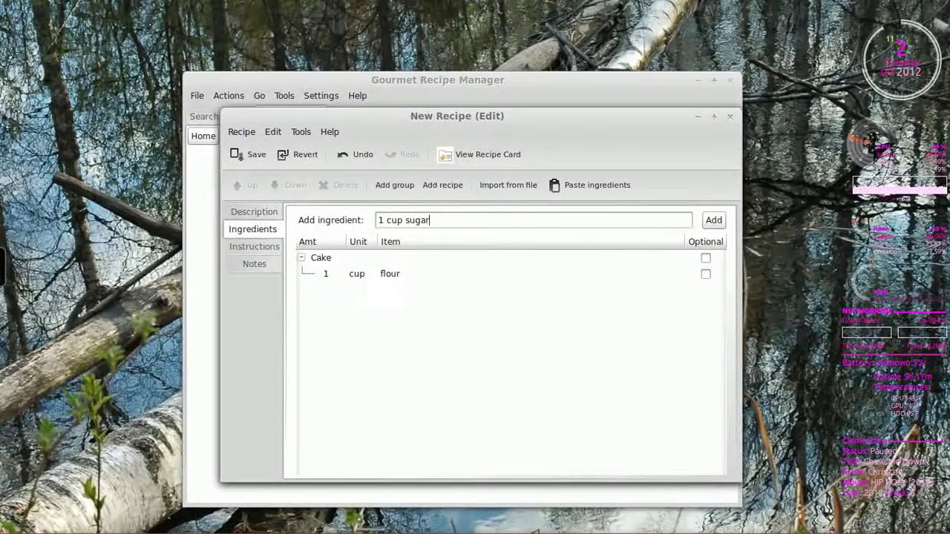
key("Return")
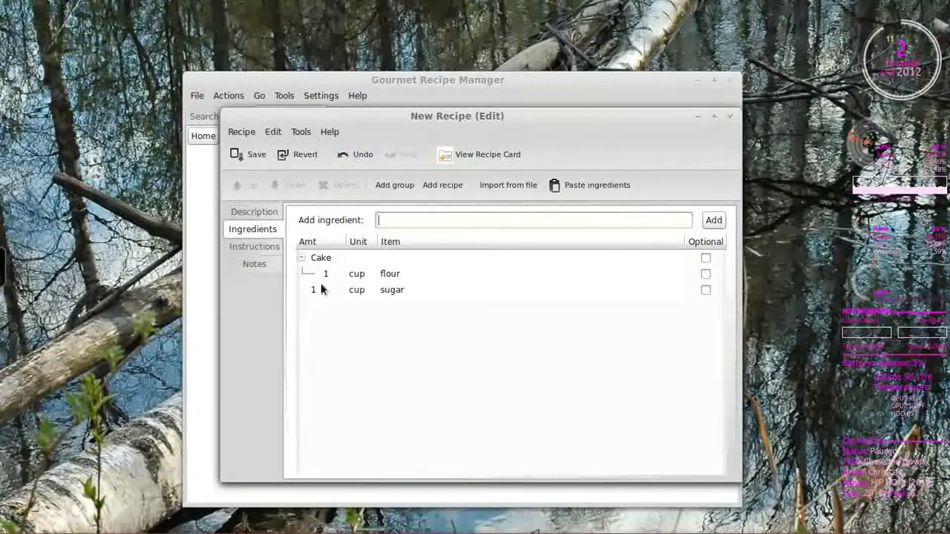
left_click_drag(366, 290, 346, 263)
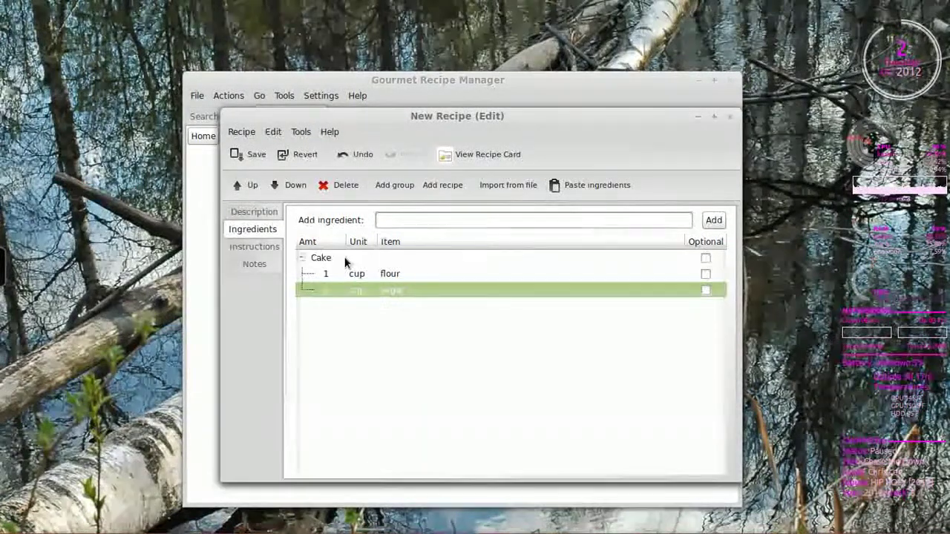
Create a Frosting group and keep 1 cup sugar under flour in Cake.
left_click(394, 185)
type("Fro")
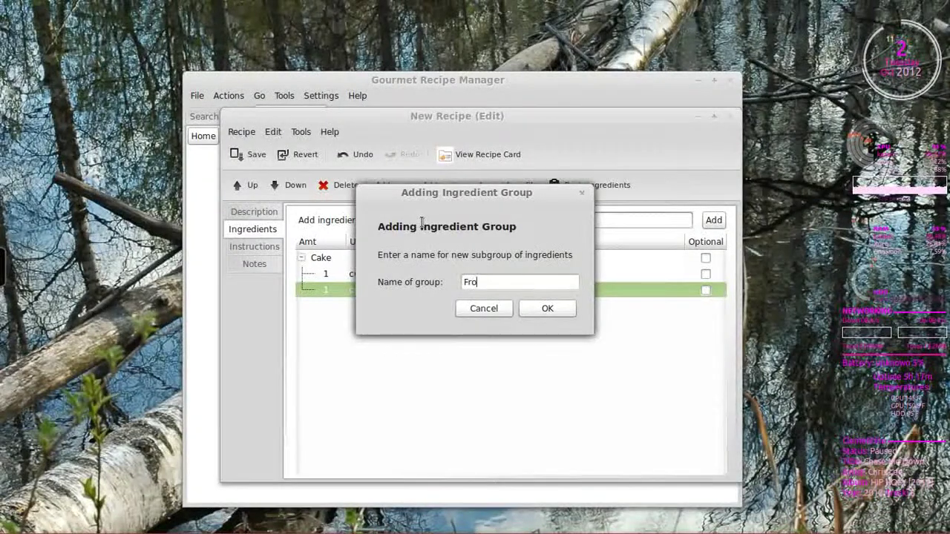
type("sting")
key("Return")
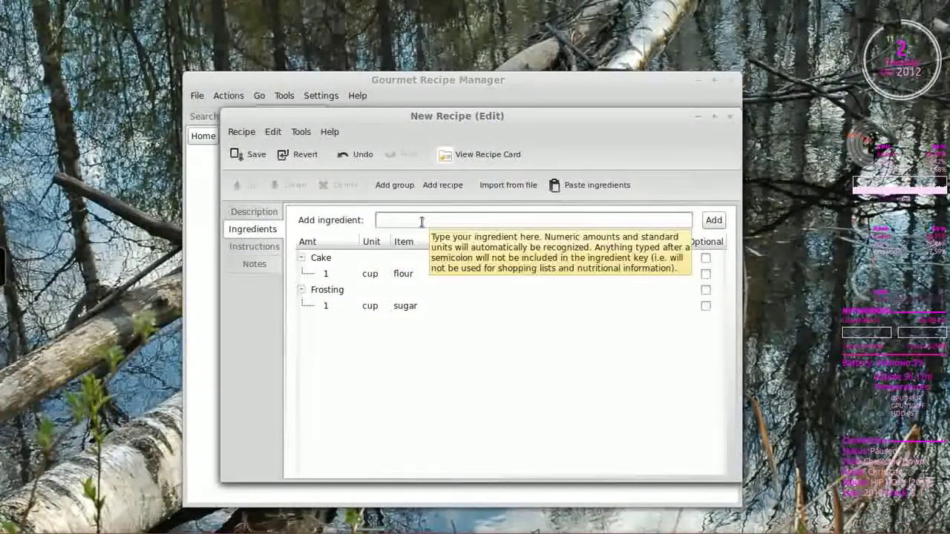
left_click_drag(324, 304, 322, 266)
Add 2 cups sugar and 1 cup butter to the Frosting group.
left_click(327, 307)
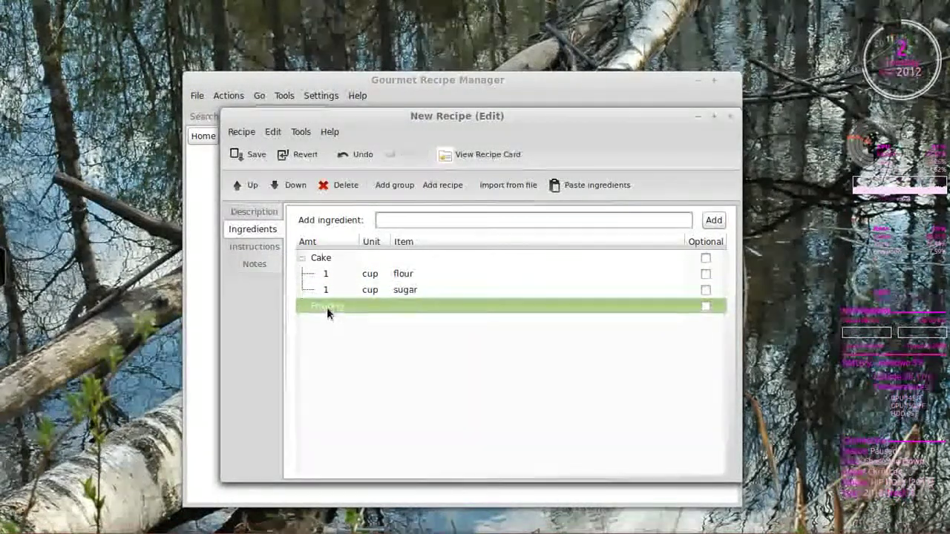
left_click(448, 221)
type("2 cups ")
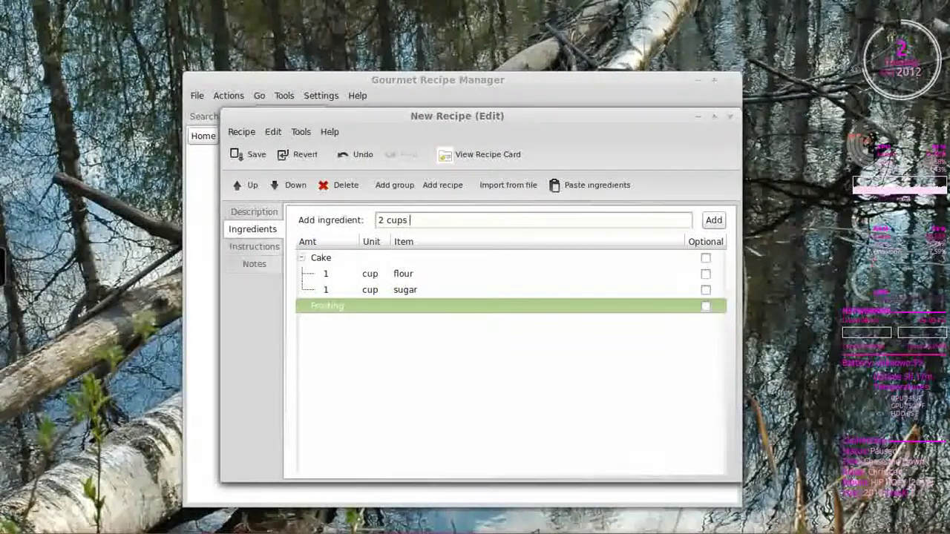
type("sugar")
key("Return")
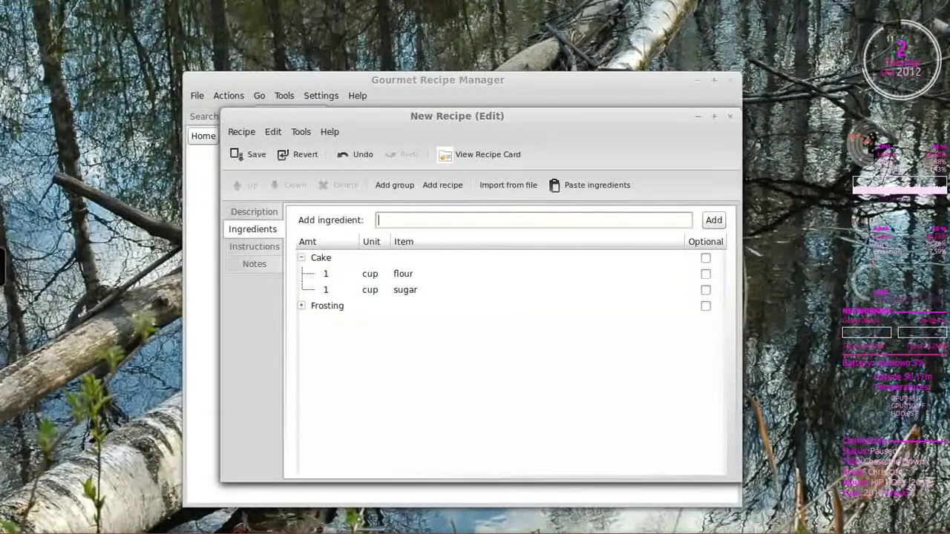
type("1 cup butt")
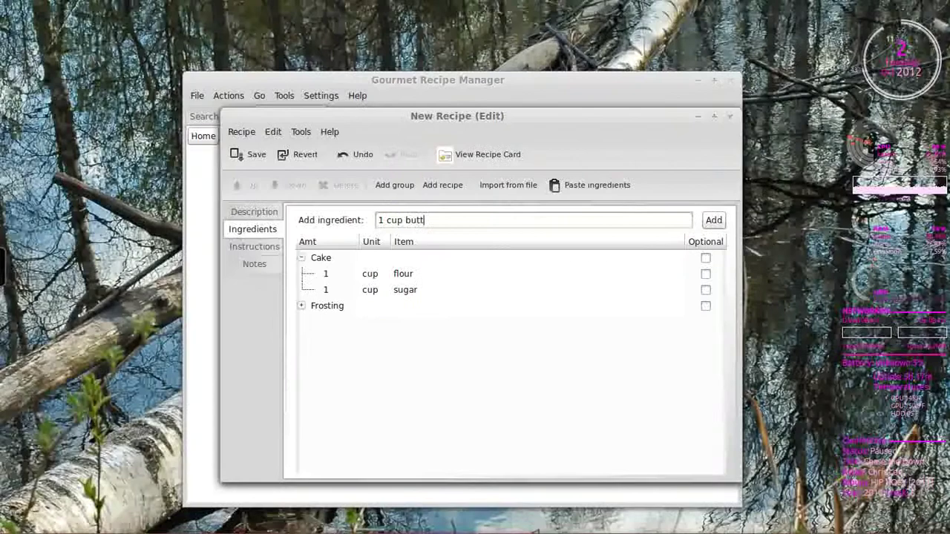
type("er")
key("Return")
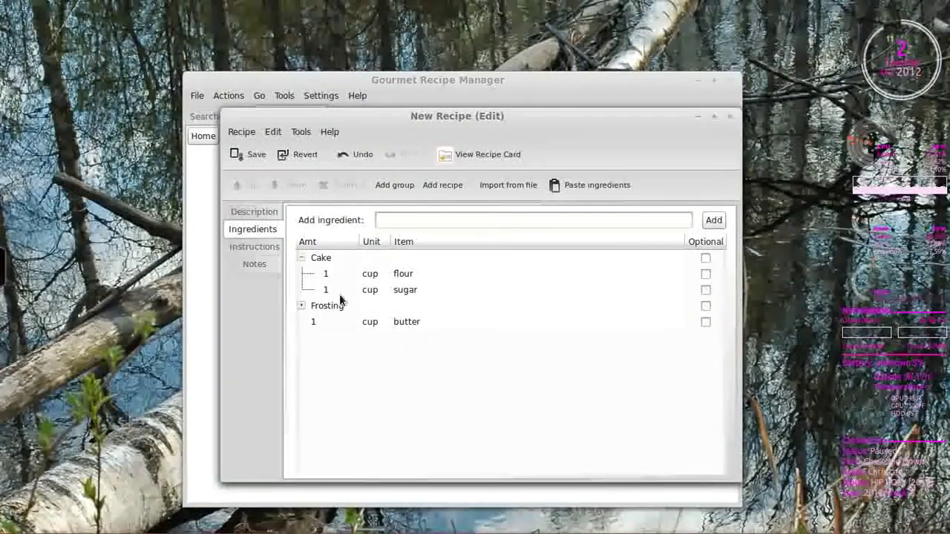
left_click_drag(366, 322, 337, 319)
left_click(300, 305)
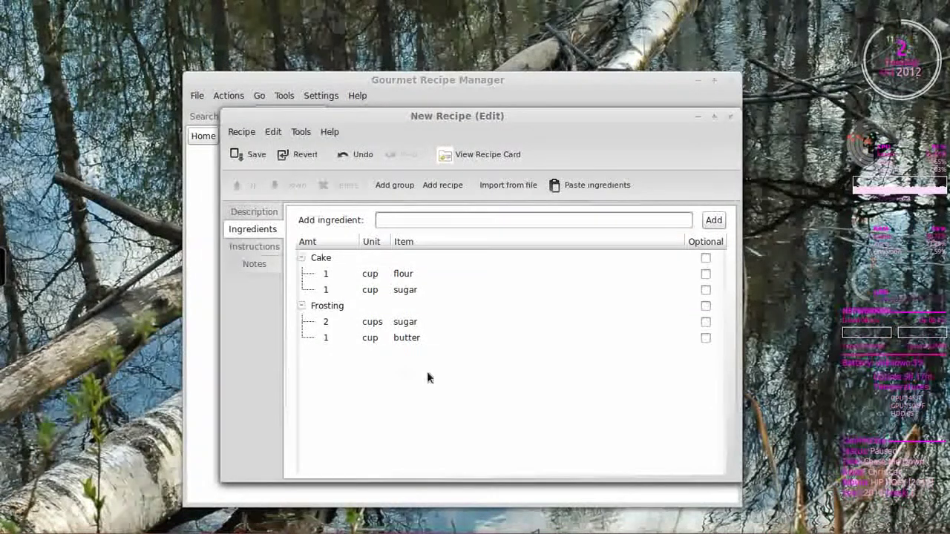
Move 2 cups sugar below 1 cup butter inside the Frosting group.
left_click(392, 322)
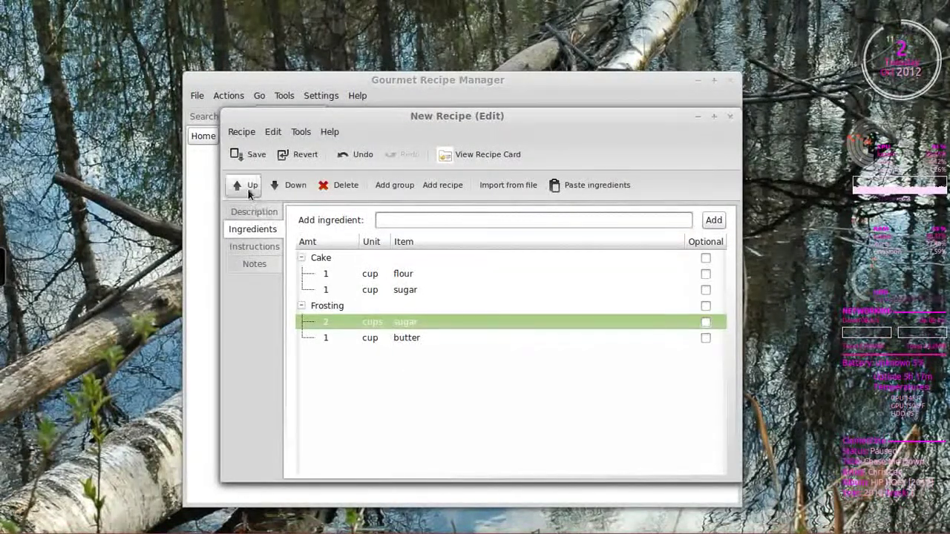
left_click(272, 187)
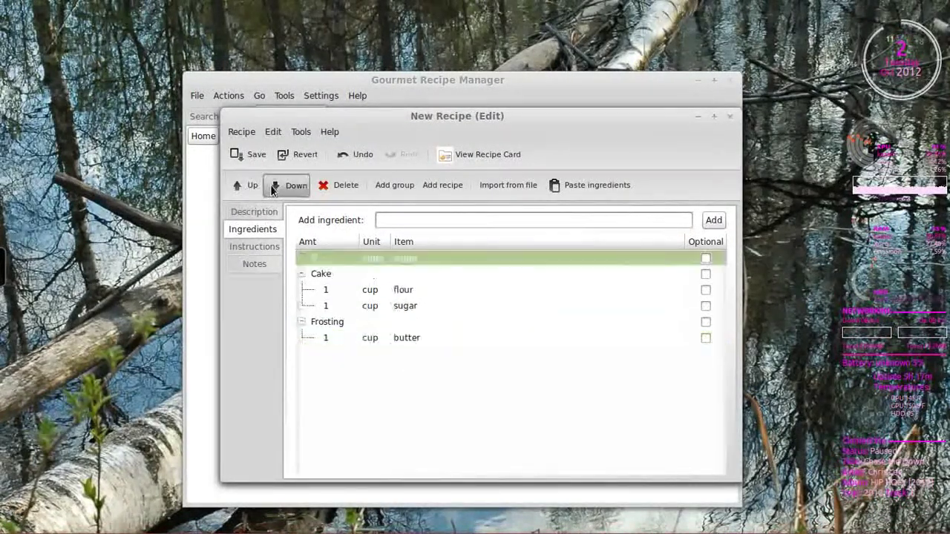
left_click(271, 187)
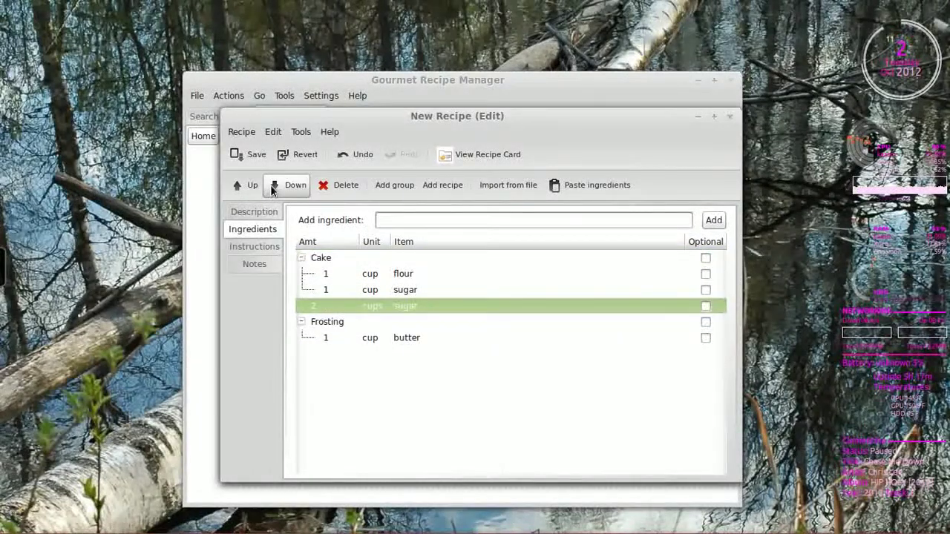
left_click(271, 187)
left_click(272, 187)
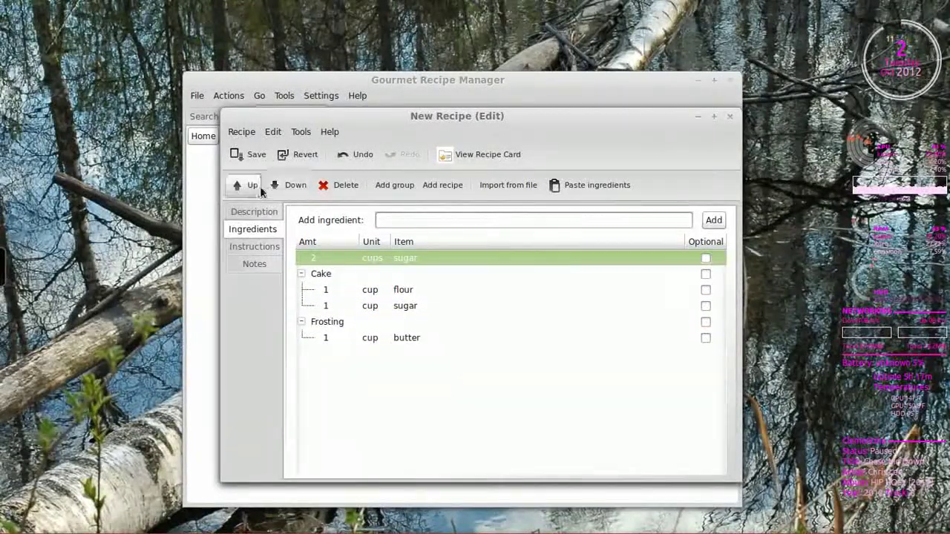
left_click(271, 187)
left_click(245, 186)
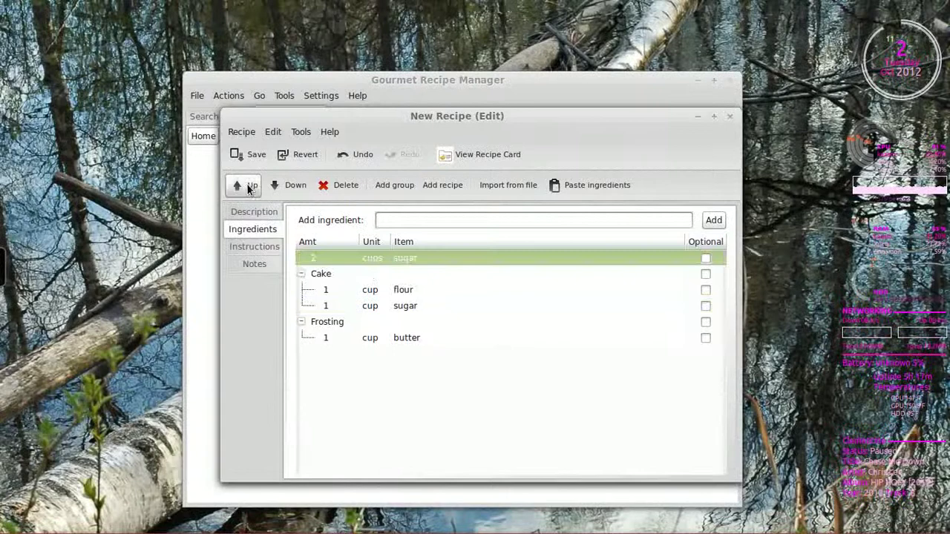
left_click(374, 305)
left_click_drag(378, 263, 379, 332)
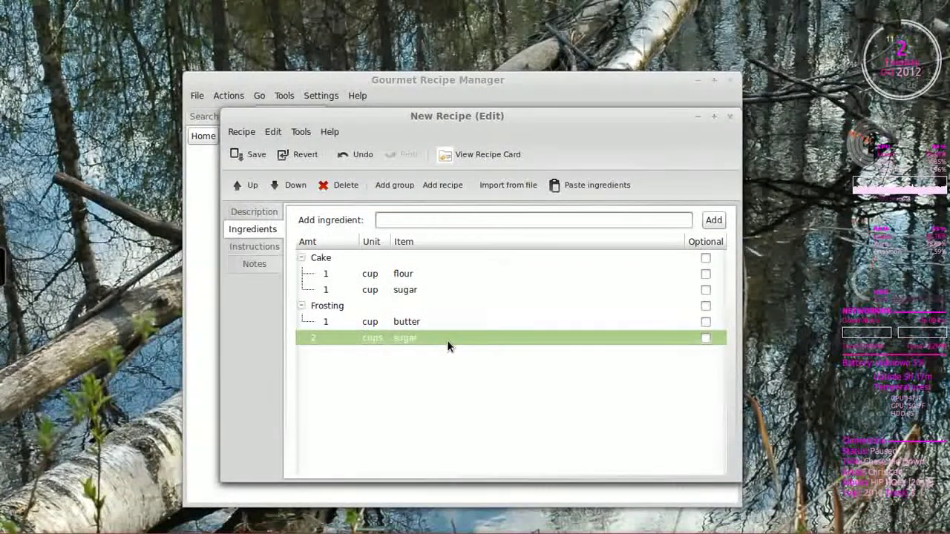
left_click_drag(297, 337, 324, 311)
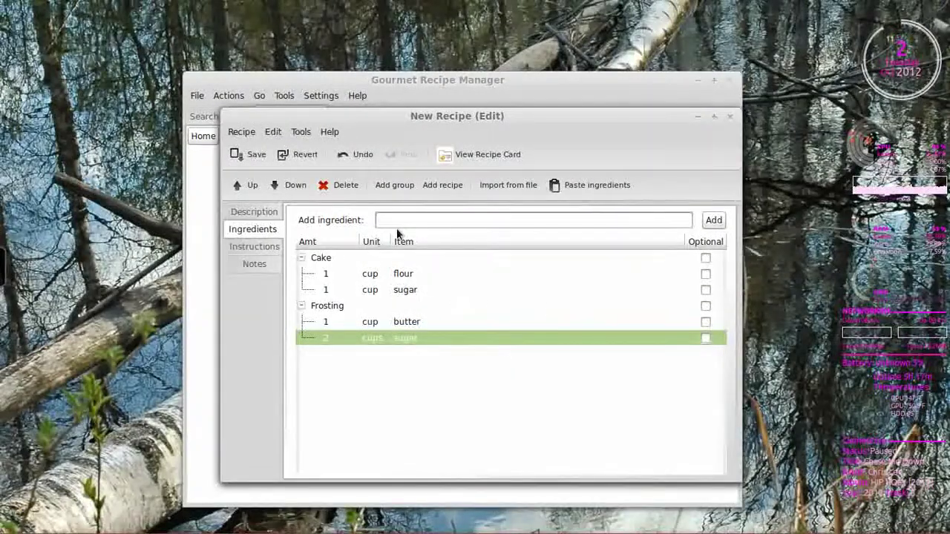
Add Nuts to the Cake group and tick its Optional checkbox.
left_click(327, 258)
left_click(441, 223)
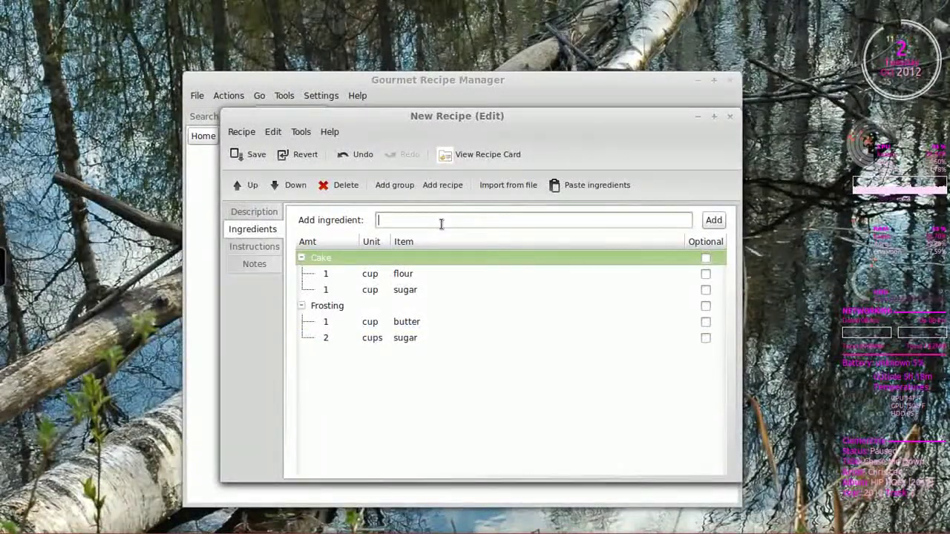
type("Nuts")
key("Return")
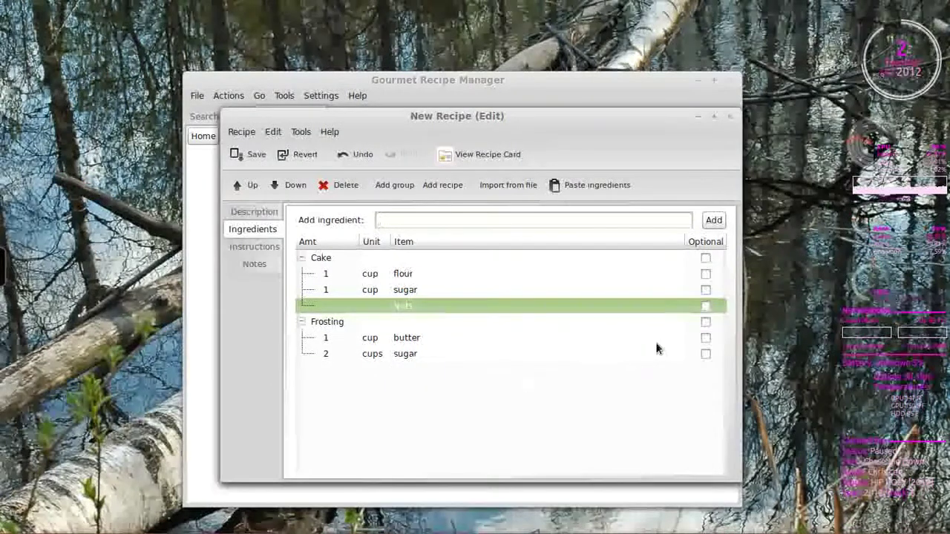
left_click(705, 307)
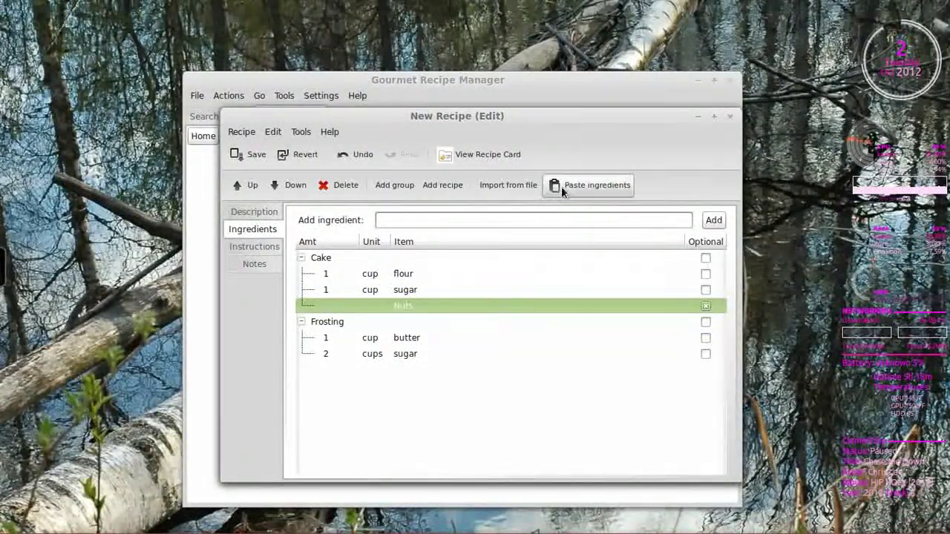
left_click(300, 133)
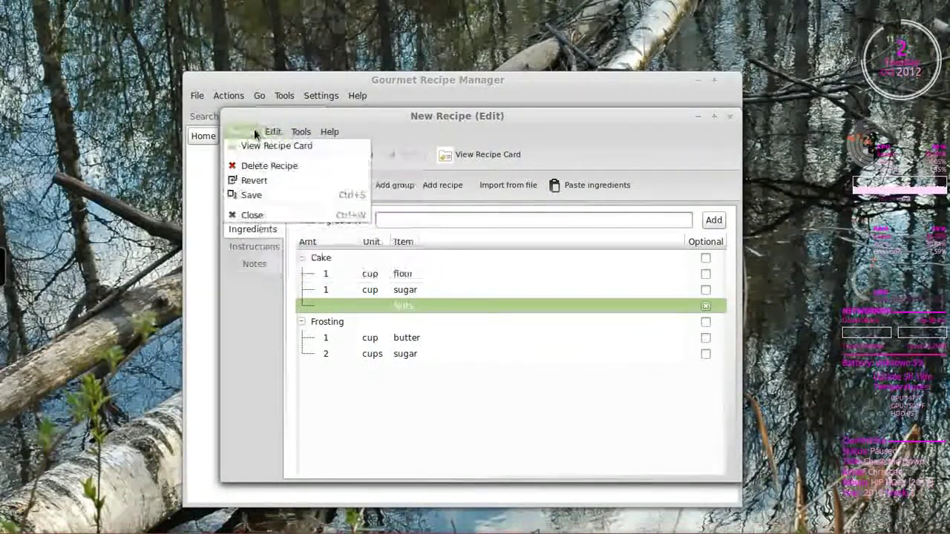
Discard the New Recipe and clear 'Cake' from the recipe search to list all 88.
left_click(238, 218)
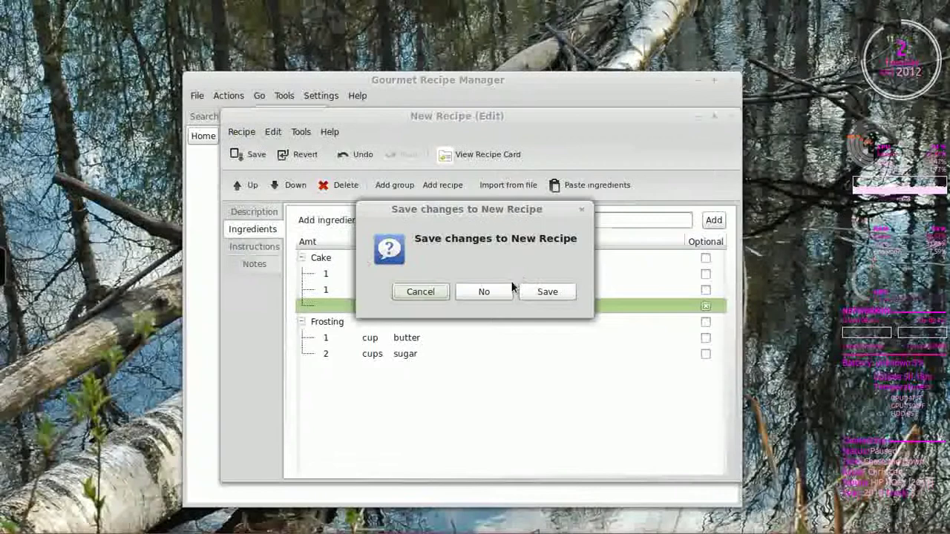
left_click(485, 293)
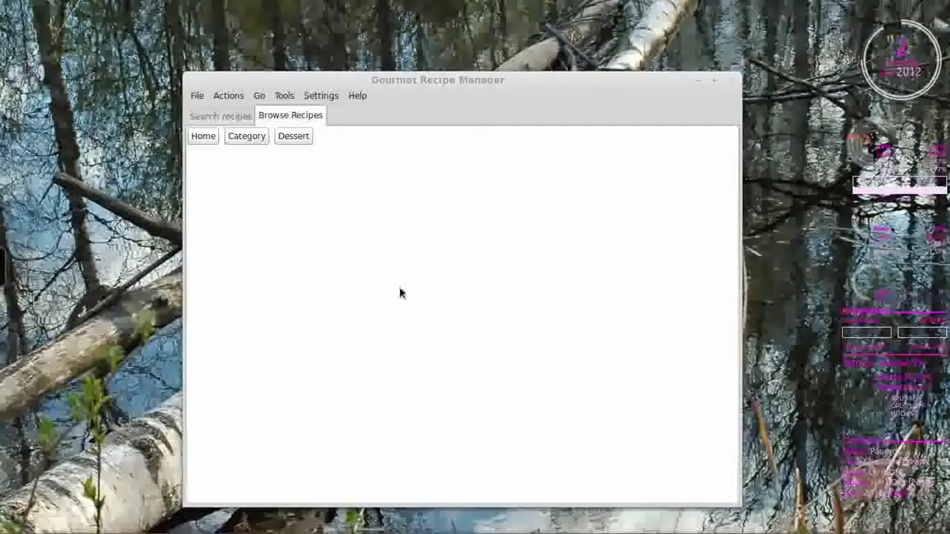
left_click(205, 118)
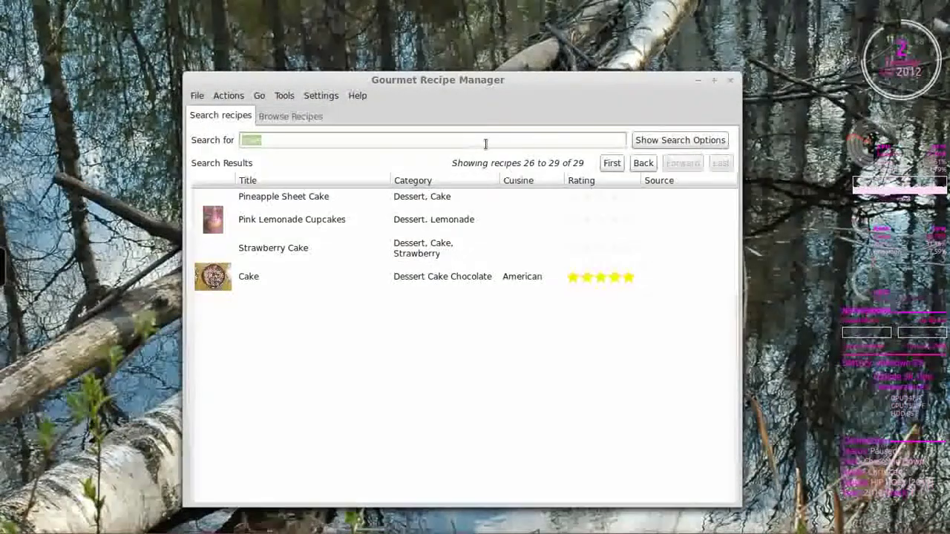
key("BackSpace")
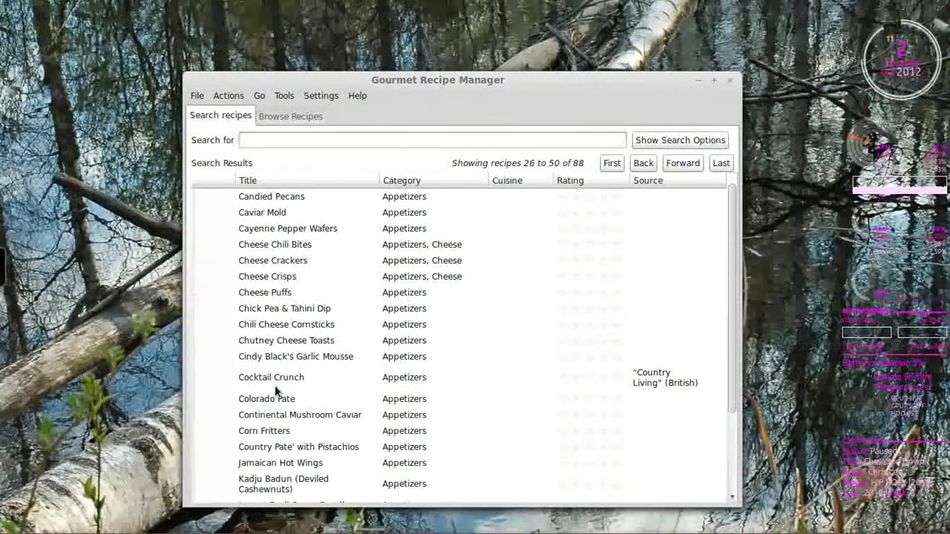
left_click(196, 96)
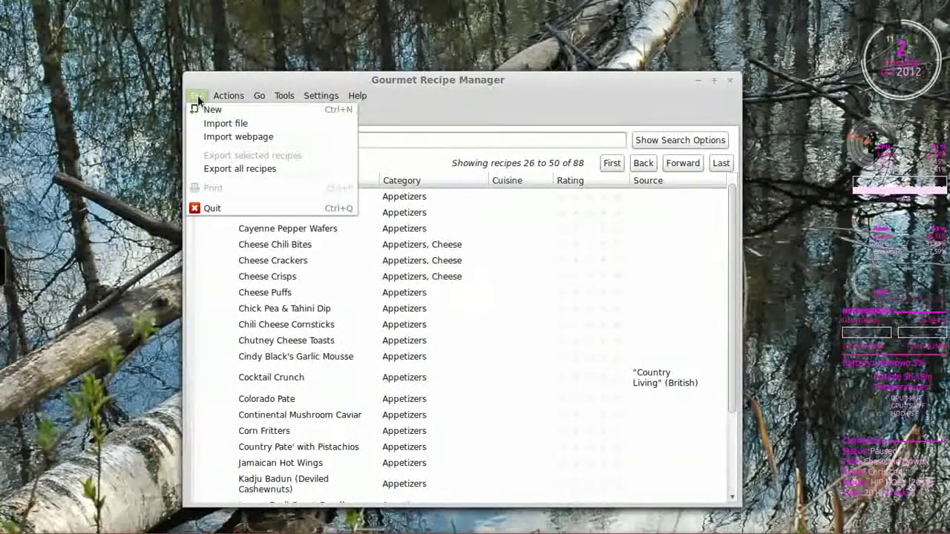
left_click(227, 125)
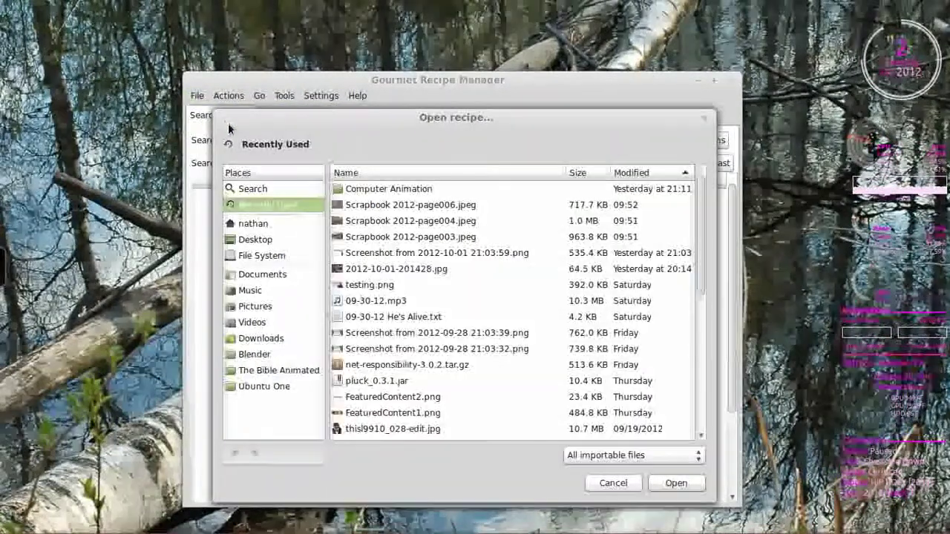
left_click(599, 455)
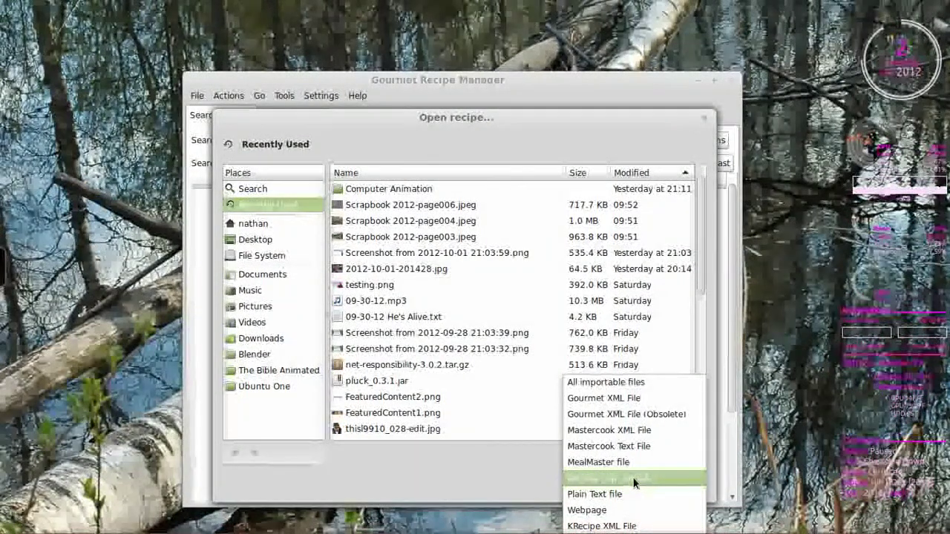
left_click(598, 397)
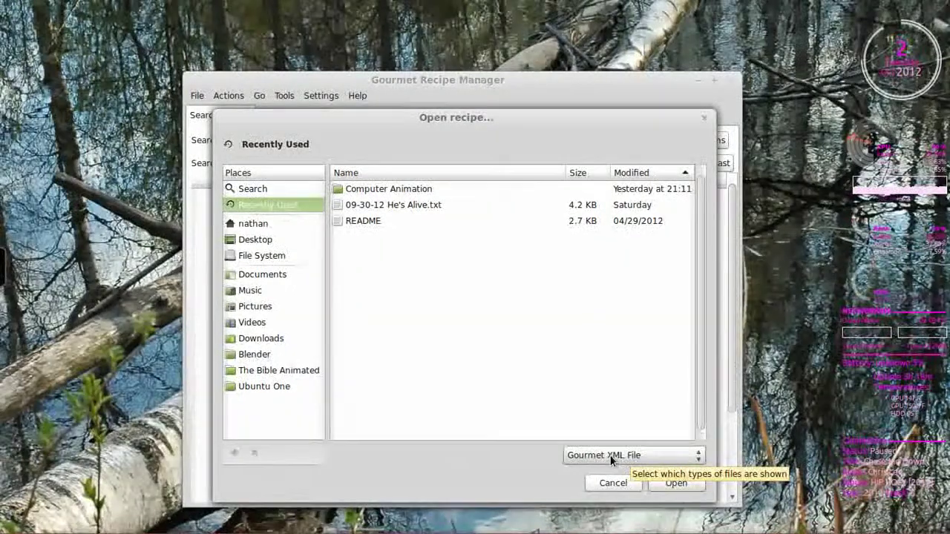
left_click(614, 483)
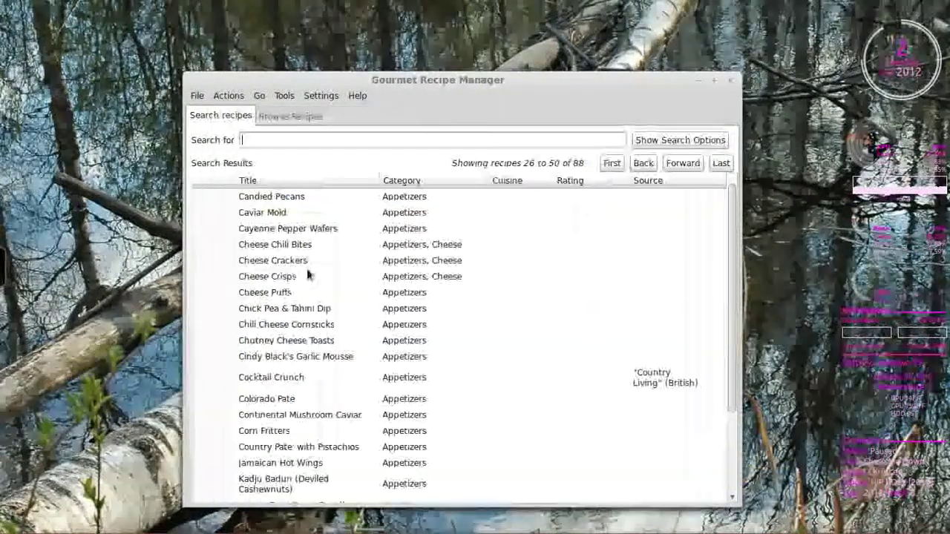
left_click(198, 96)
left_click(221, 166)
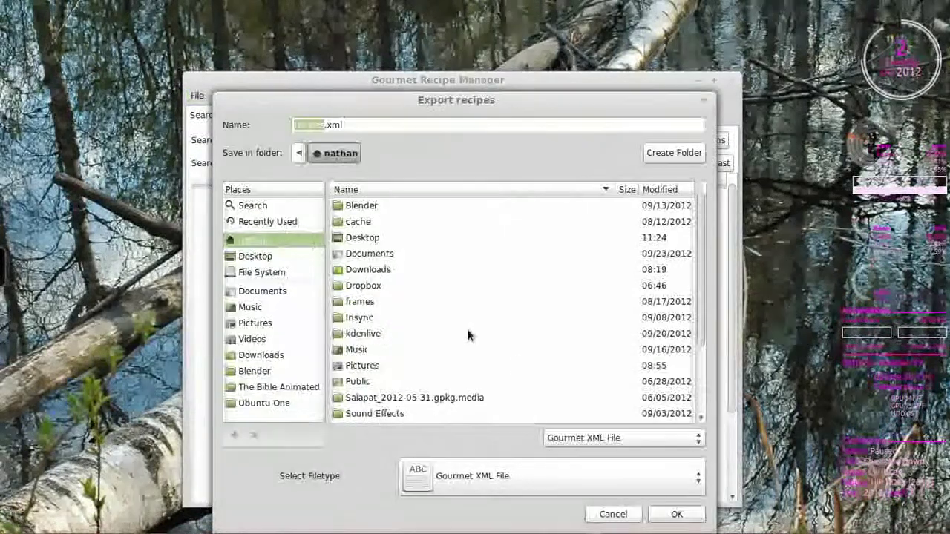
left_click(507, 480)
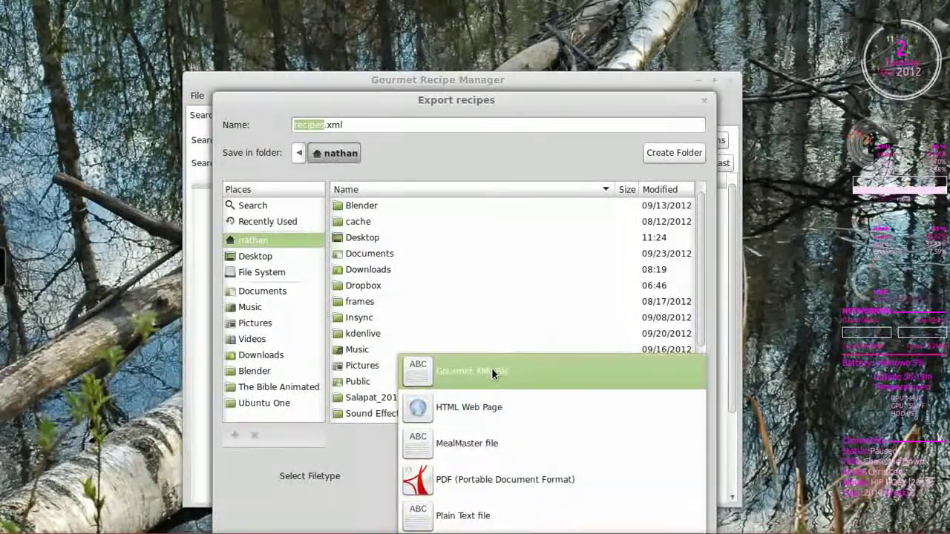
left_click(491, 369)
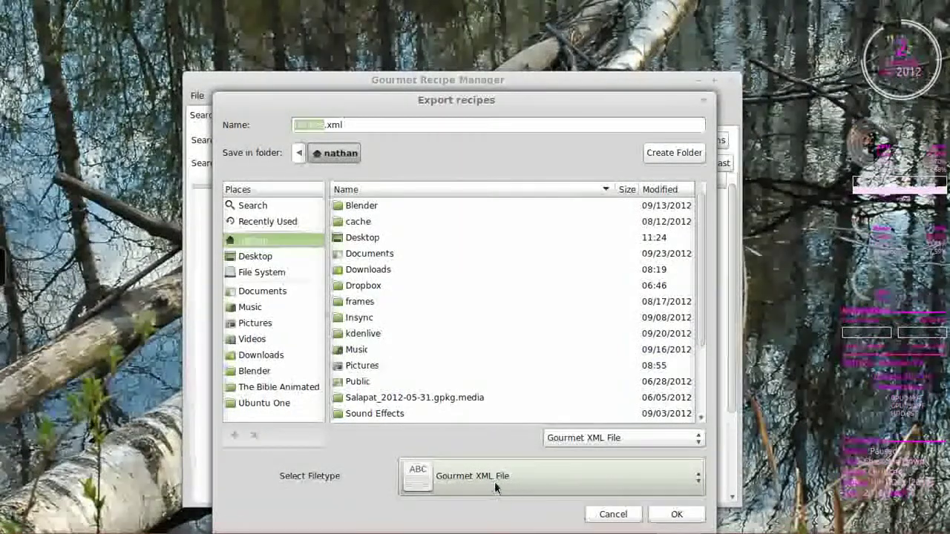
left_click(613, 514)
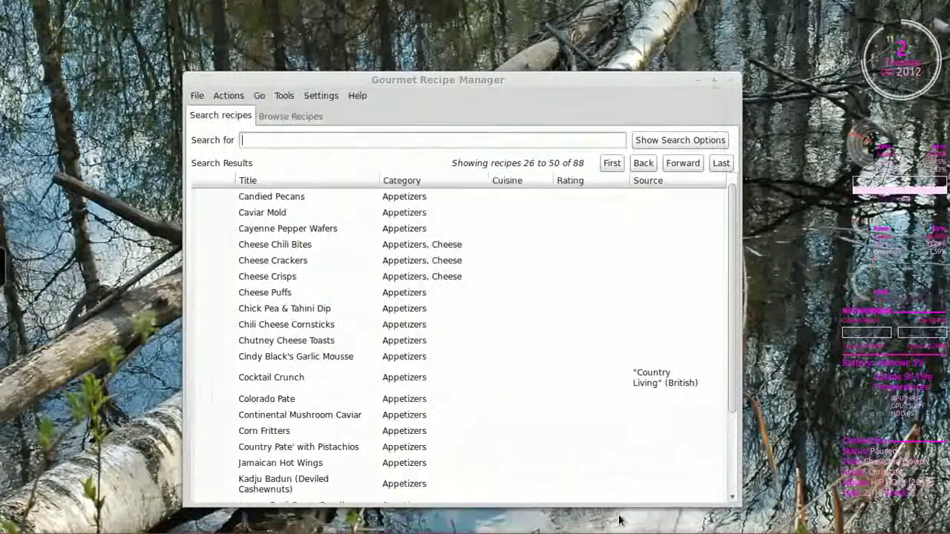
left_click(196, 95)
left_click(214, 123)
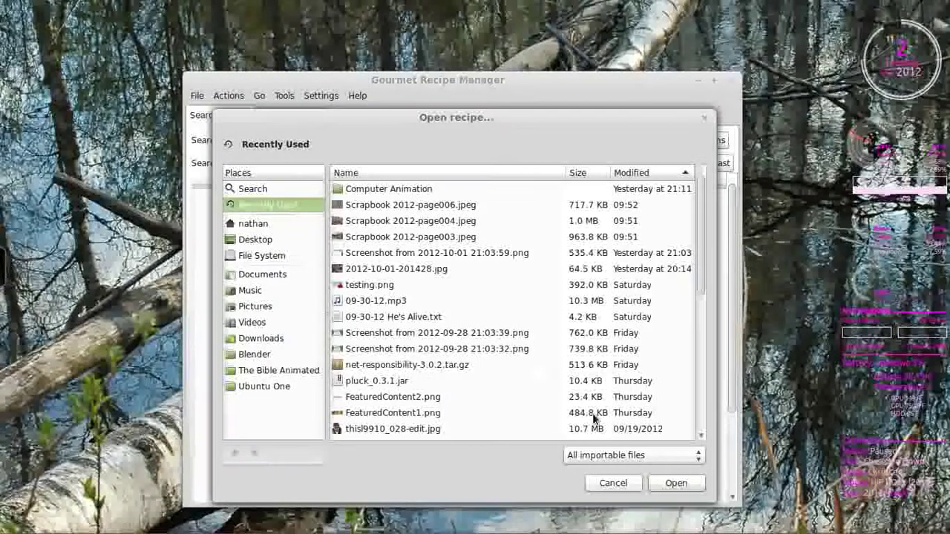
left_click(613, 455)
left_click(606, 479)
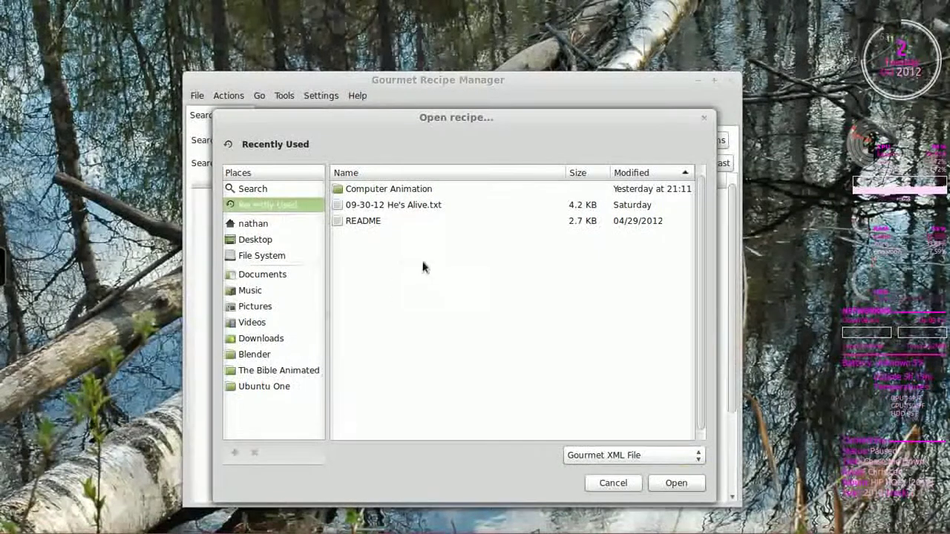
left_click(641, 487)
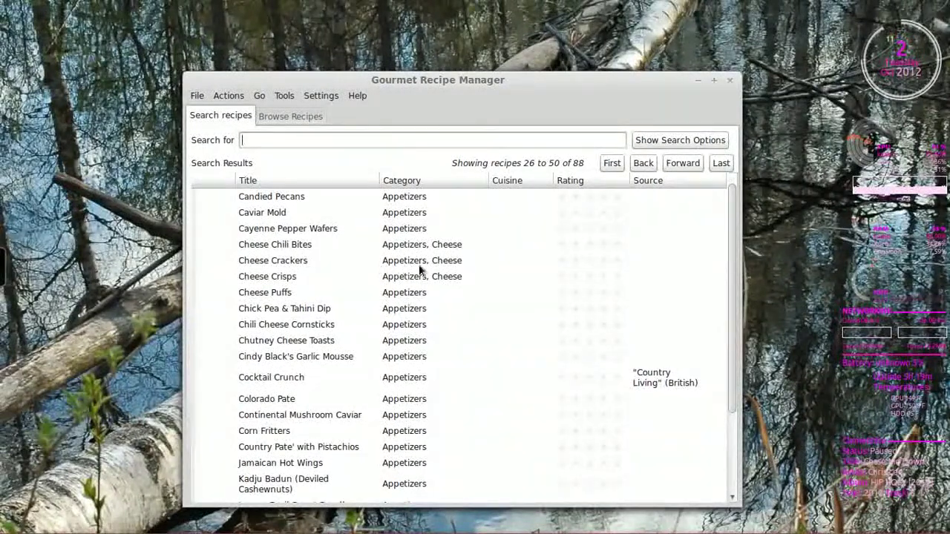
left_click(285, 95)
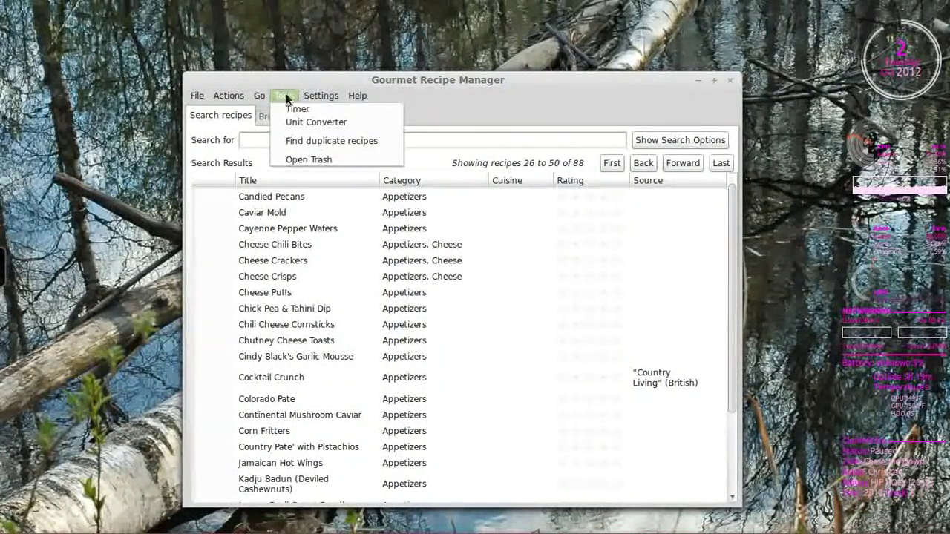
left_click(373, 141)
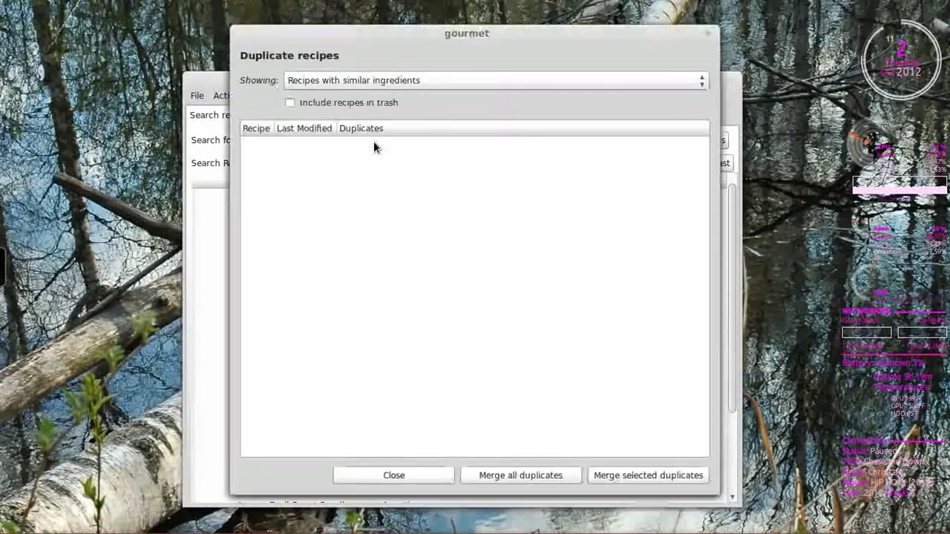
left_click(336, 80)
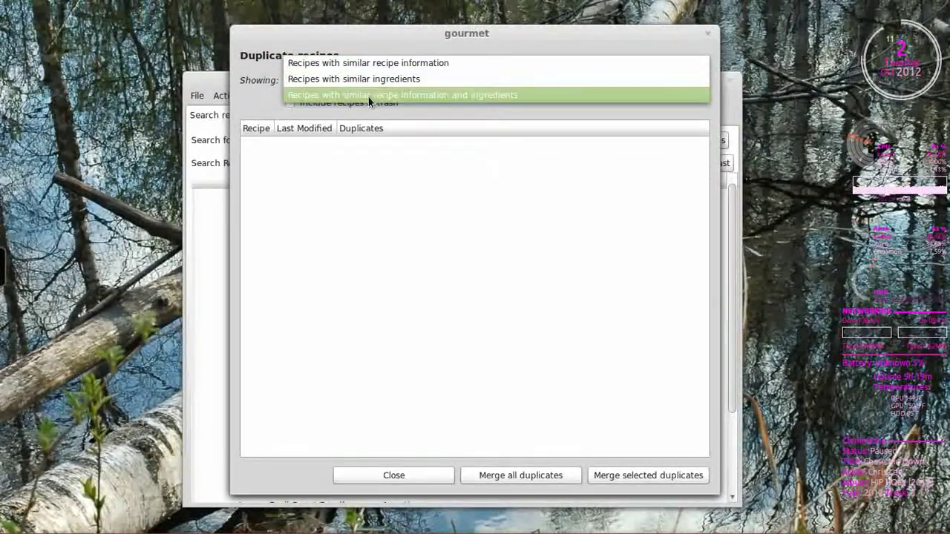
left_click(369, 97)
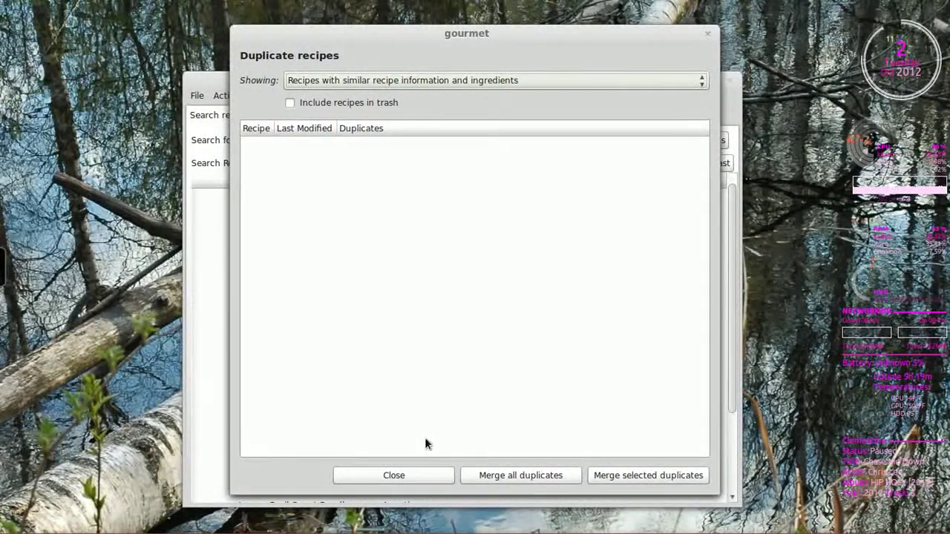
left_click(402, 85)
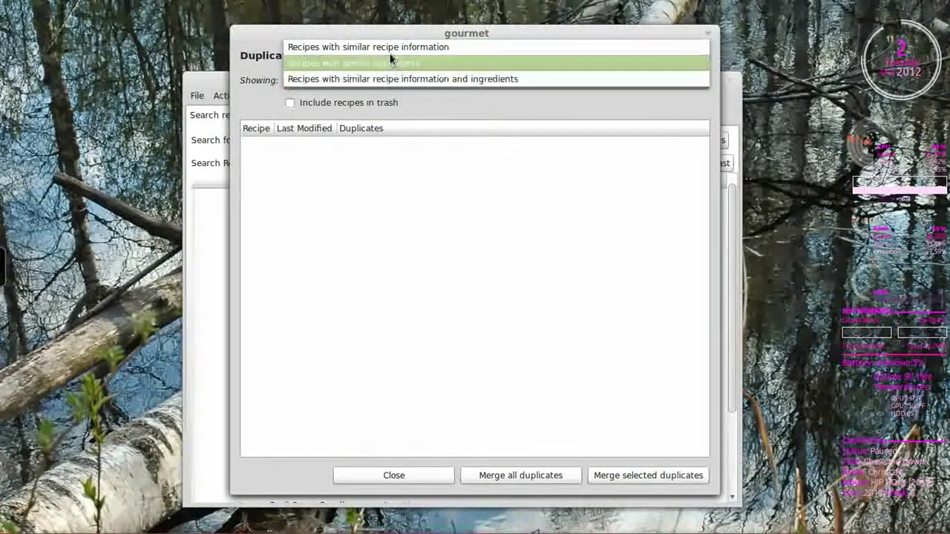
left_click(388, 51)
left_click(384, 78)
left_click(379, 92)
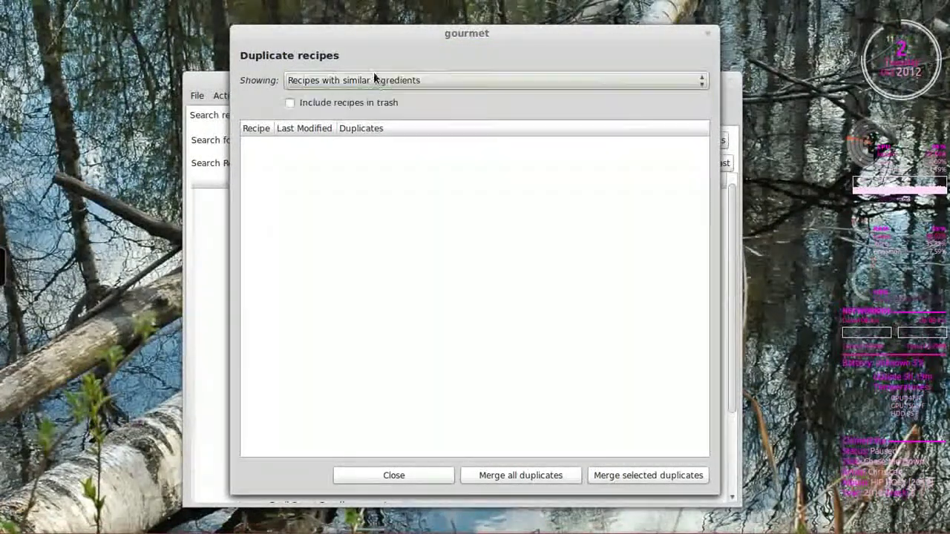
left_click(371, 81)
left_click(375, 95)
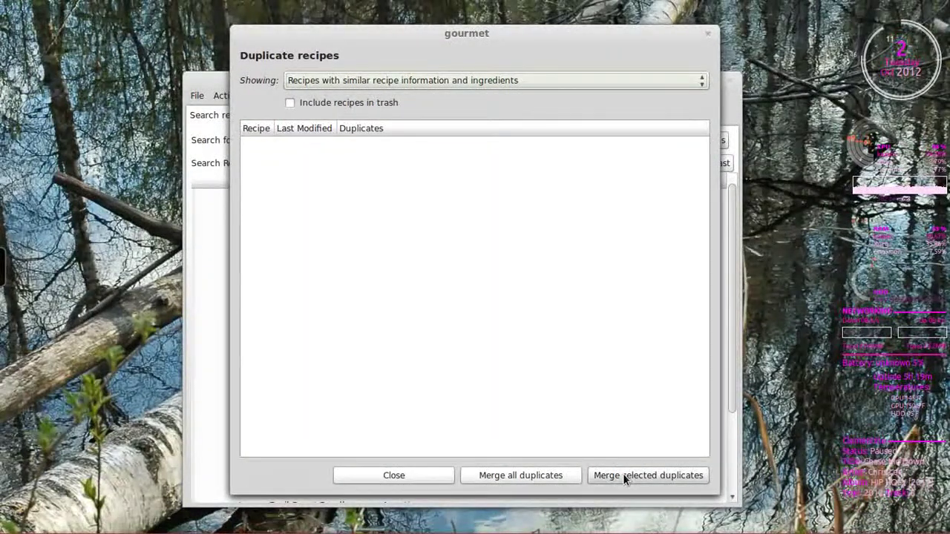
left_click(394, 477)
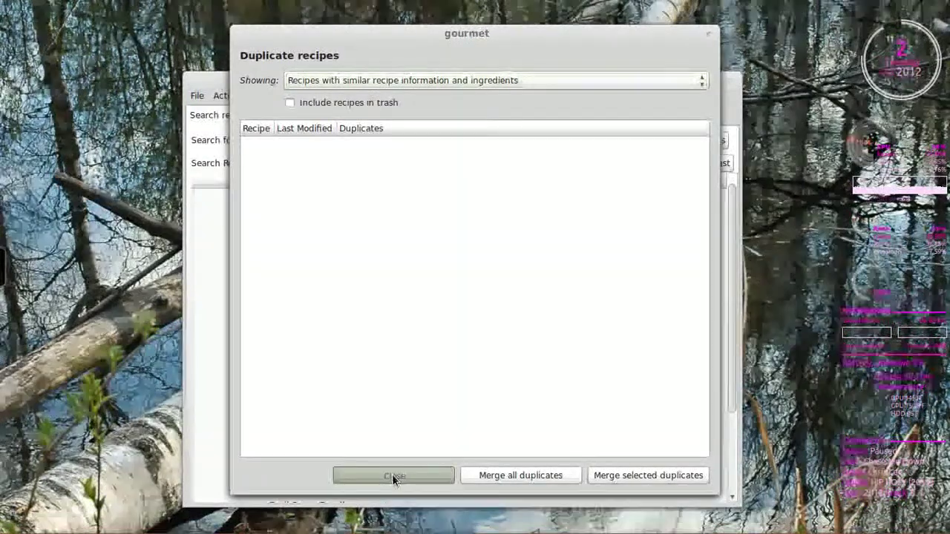